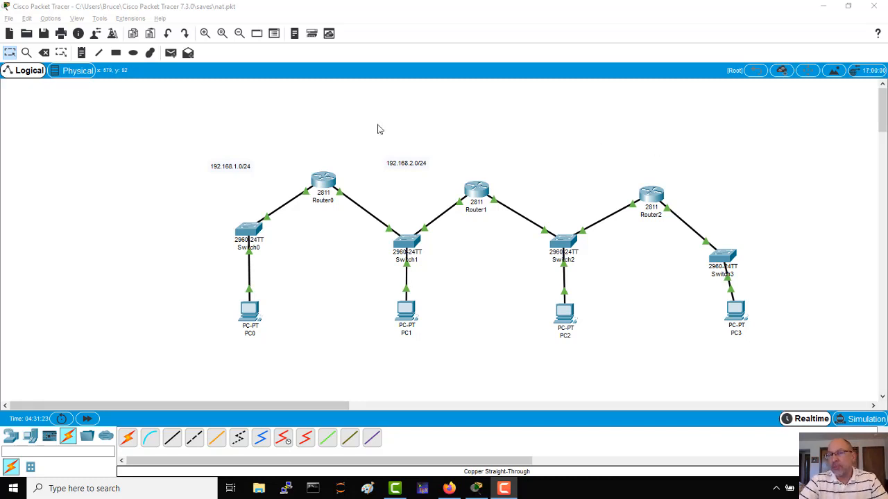
Place a text note reading "RIT or your ISP" above Switch2, between Router1 and Router2.
click(81, 53)
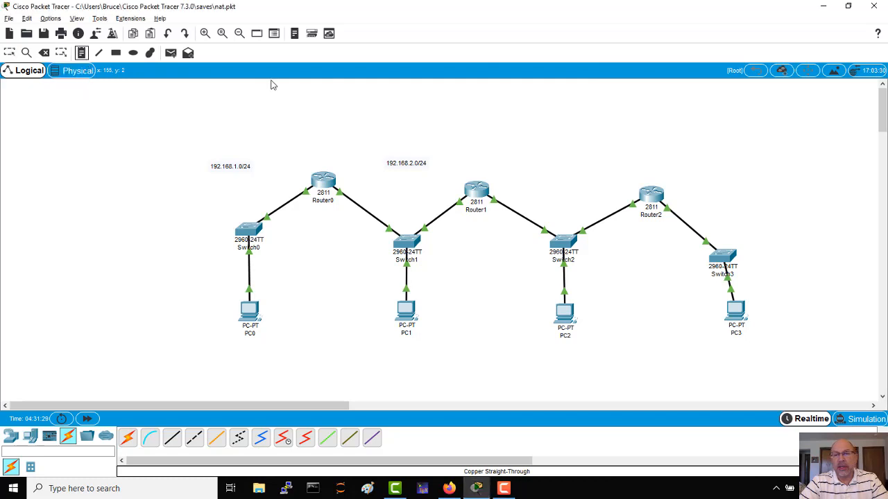
click(544, 166)
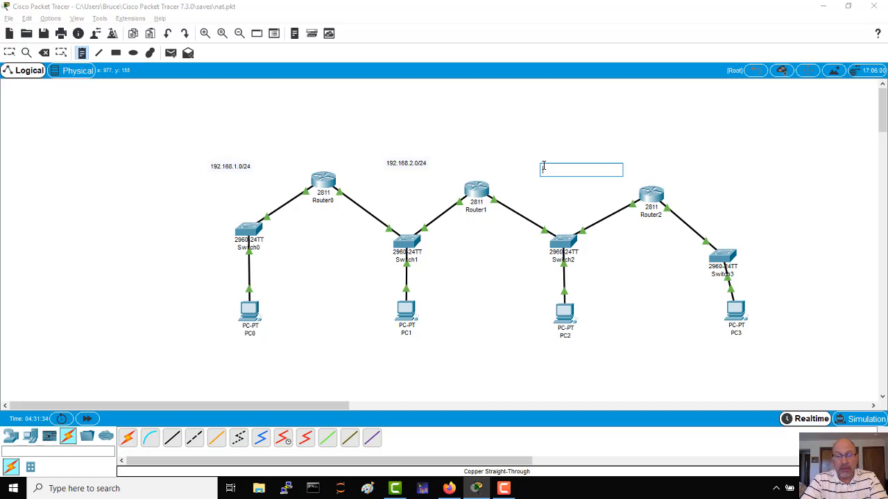
text(RIT)
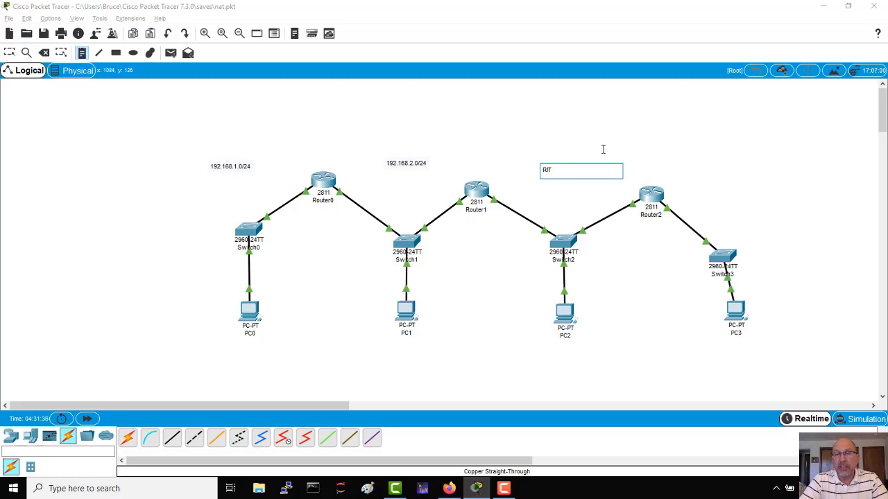
text( or)
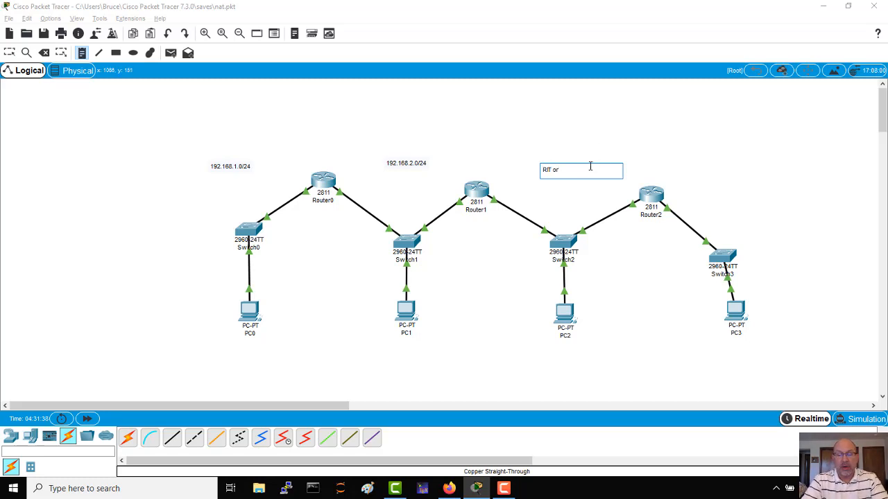
text( you)
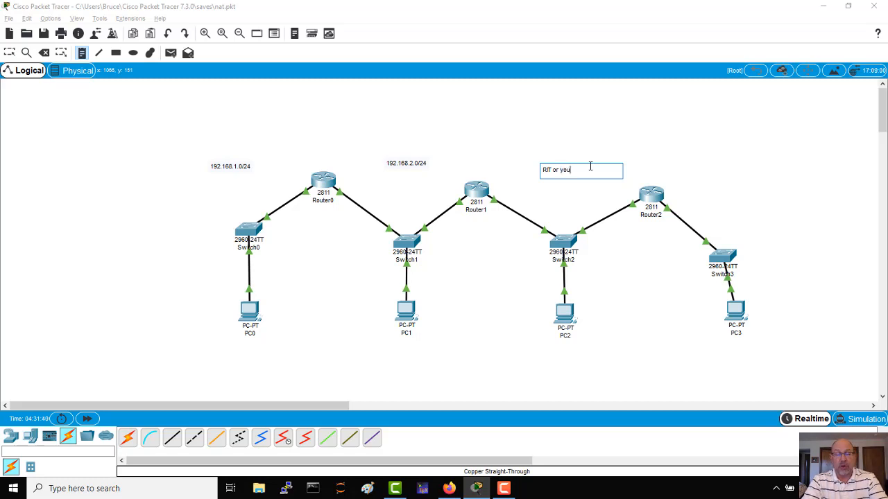
text(r ISP)
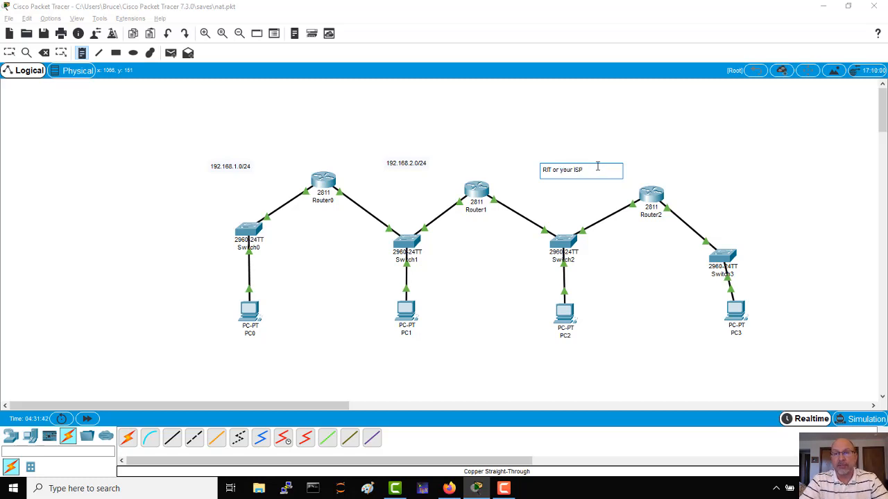
Place a text note reading "The World" to the upper right of Router2, and return to the selection tool.
click(707, 167)
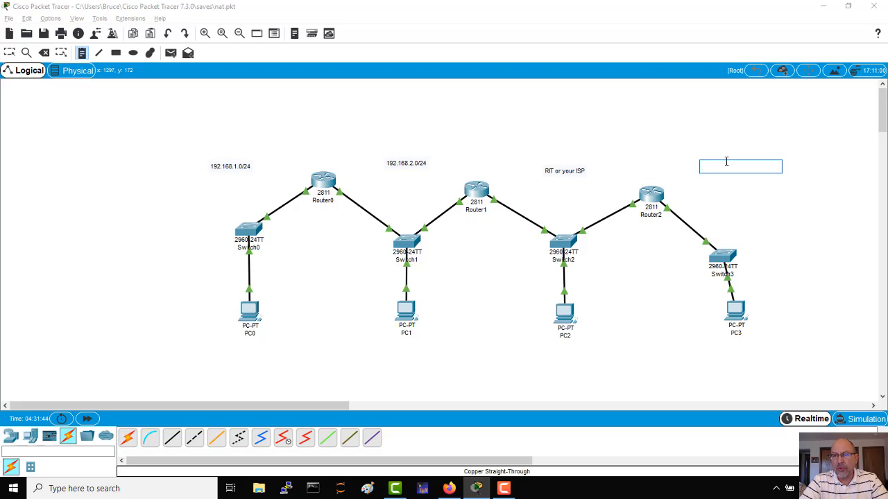
click(696, 174)
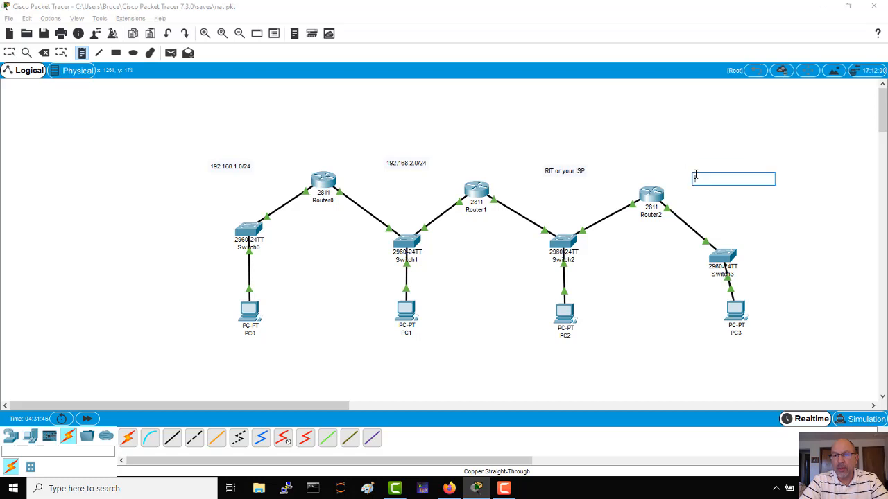
text(The World)
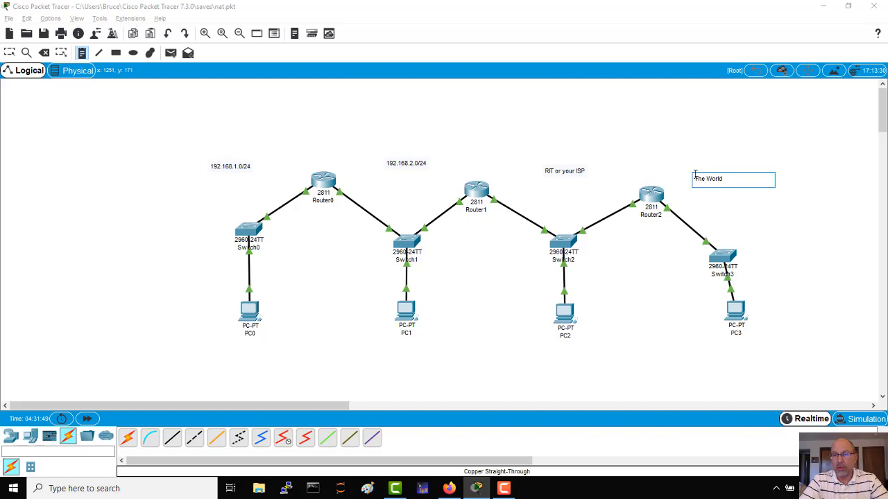
click(755, 212)
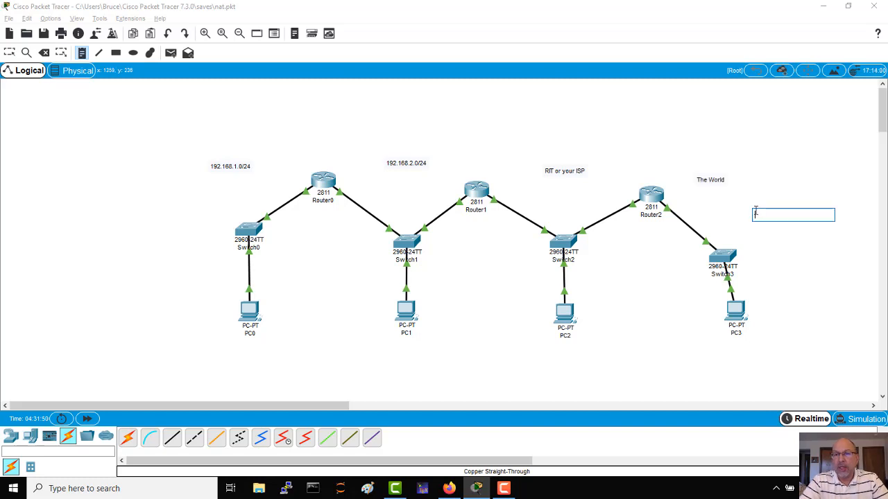
click(708, 180)
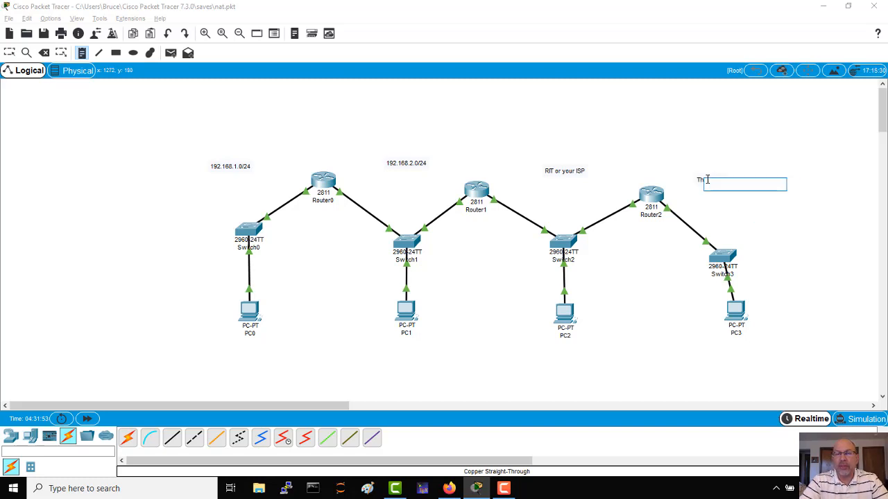
click(8, 54)
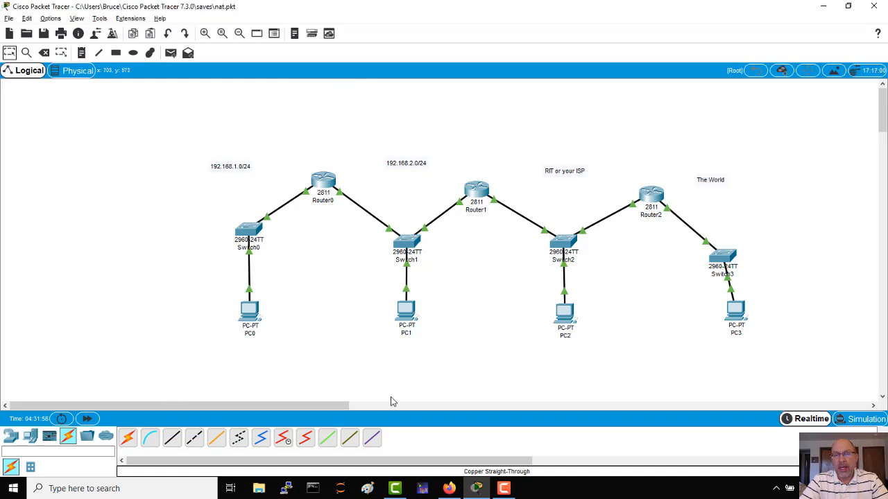
Open Router1's command line and enter configuration mode for interface f0/1.
click(477, 190)
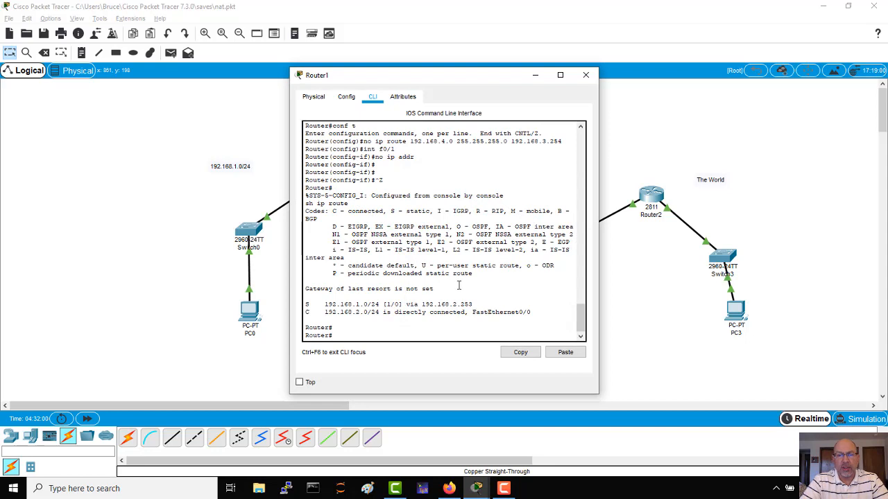
click(428, 311)
key(Return)
key(Return)
key(Return)
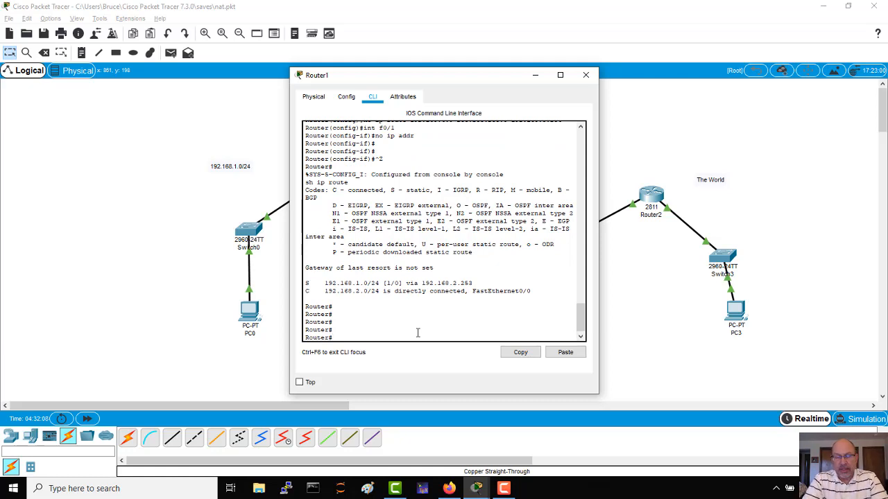
text(conf t)
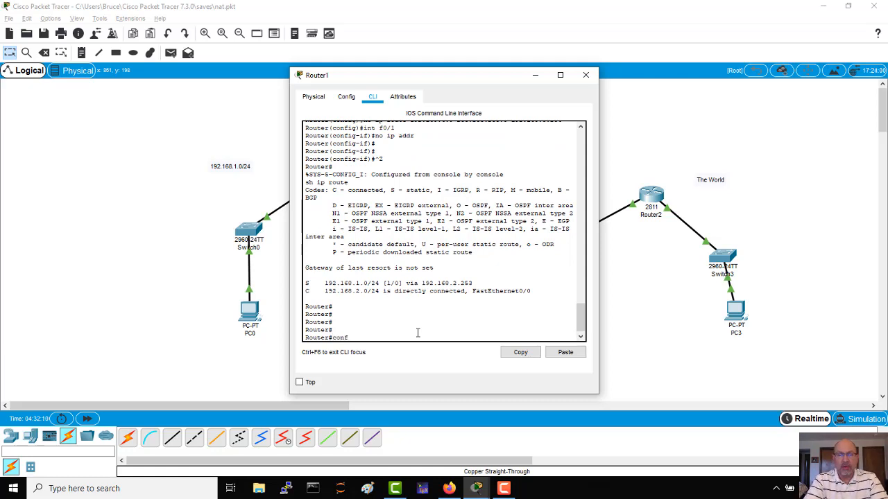
key(Return)
text(int f)
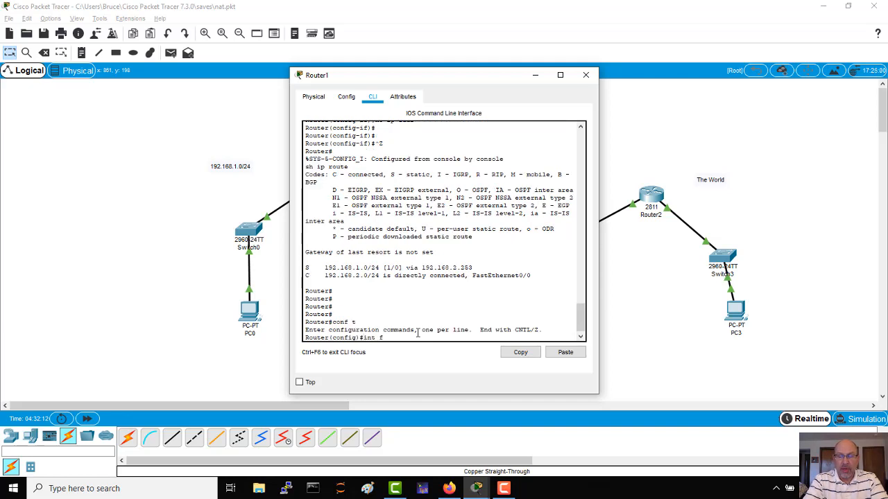
text(0/1)
key(Return)
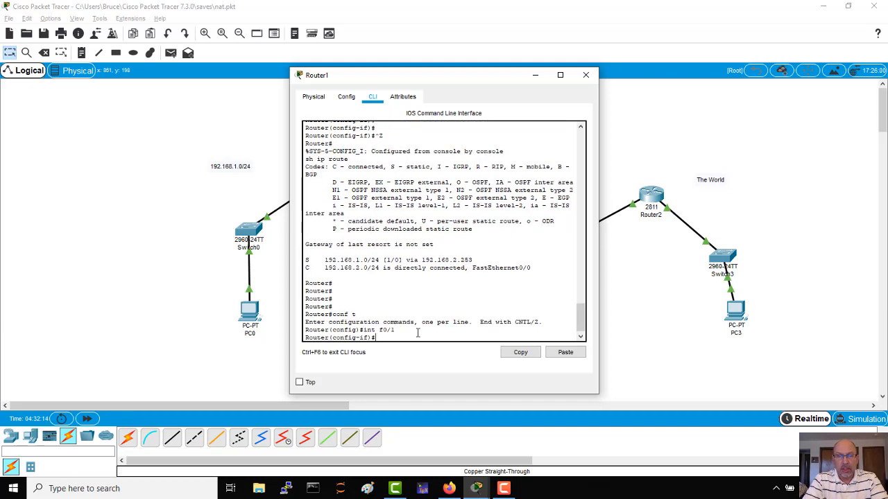
Assign IP address 129.21.0.254 with mask 255.255.0.0 to Router1's f0/1 interface and enable it with no shut.
text(ip addr)
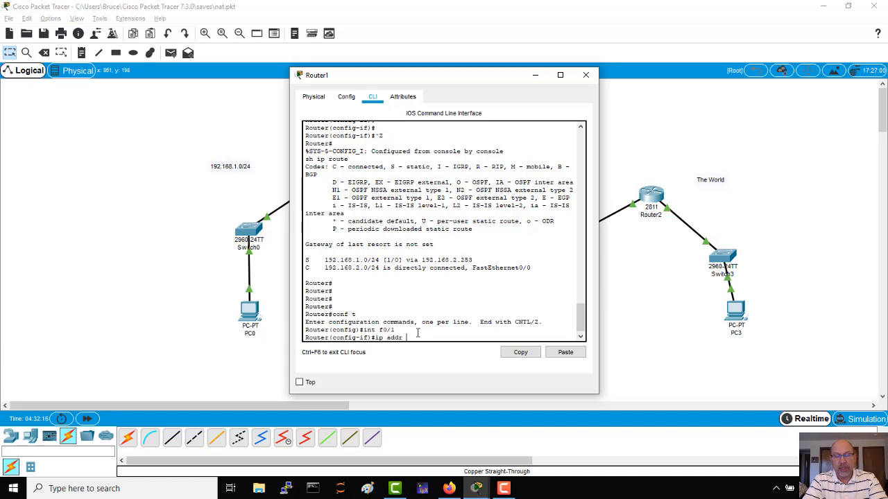
text( 129.21.)
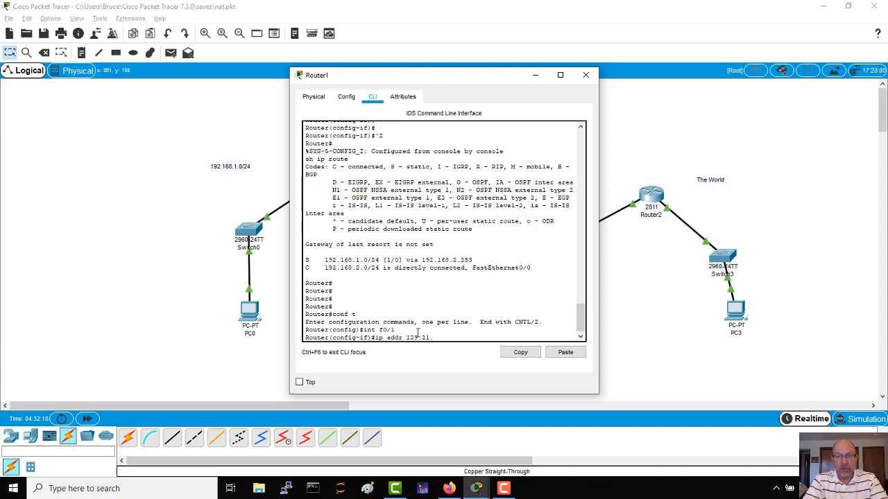
text(0.2)
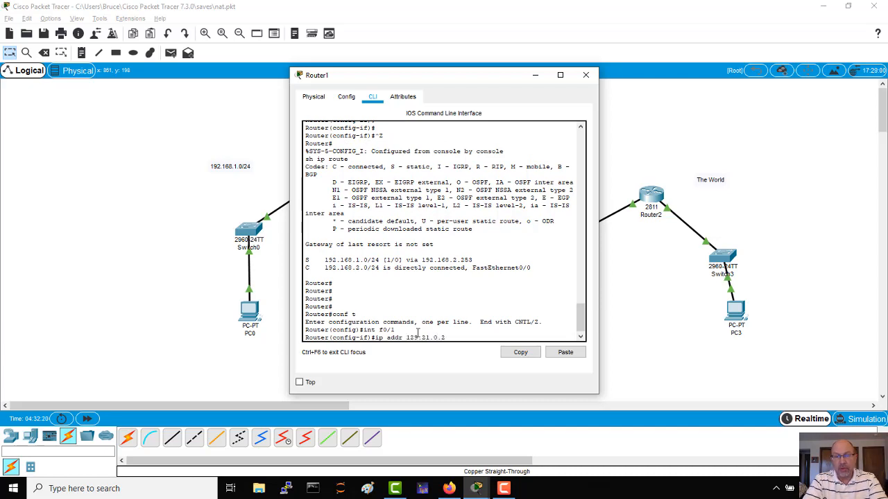
text(54 )
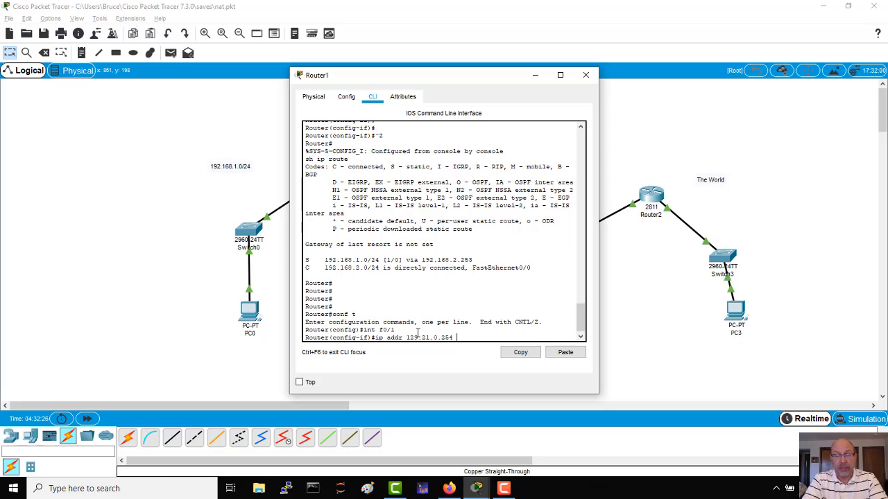
text(255.255.)
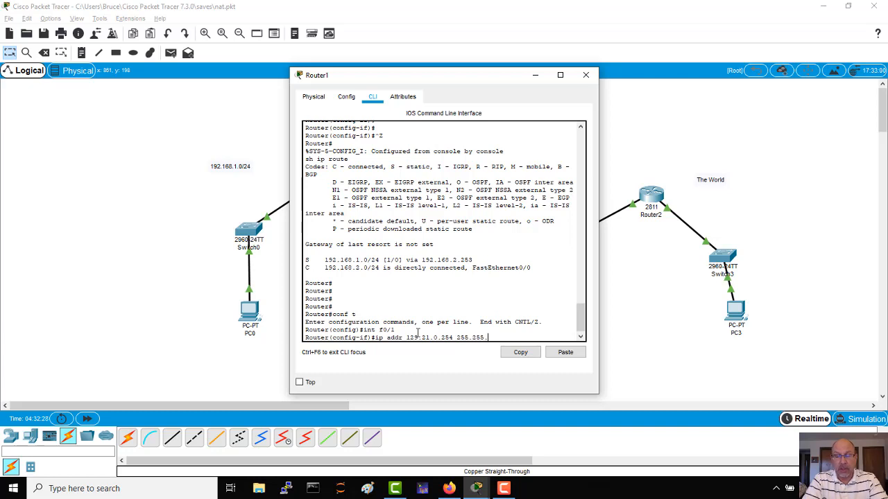
text(0.0)
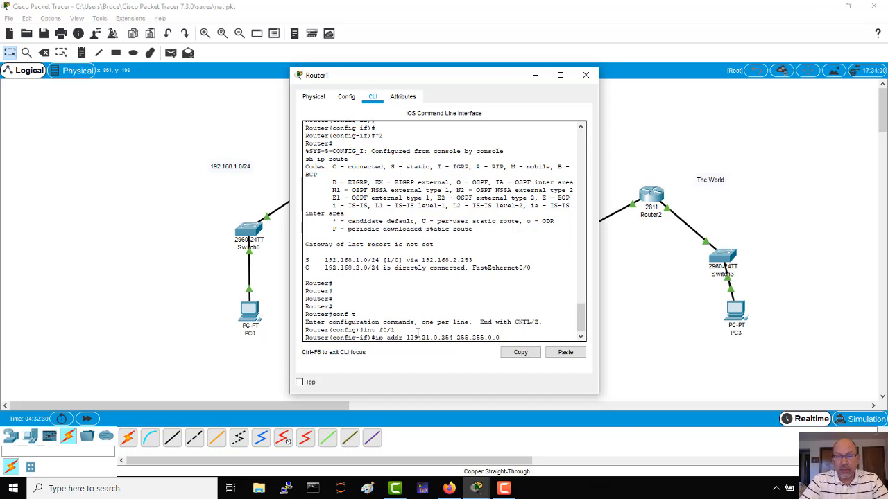
key(Return)
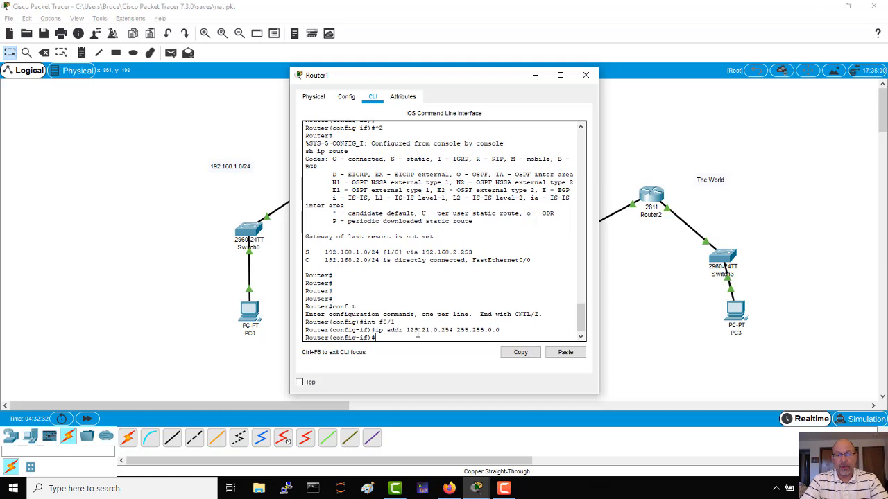
text(no shut)
key(Return)
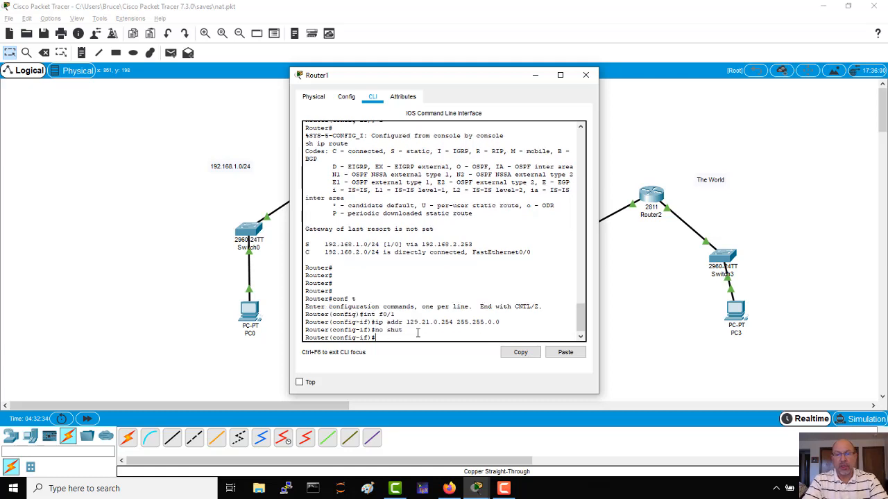
key(Return)
key(Return)
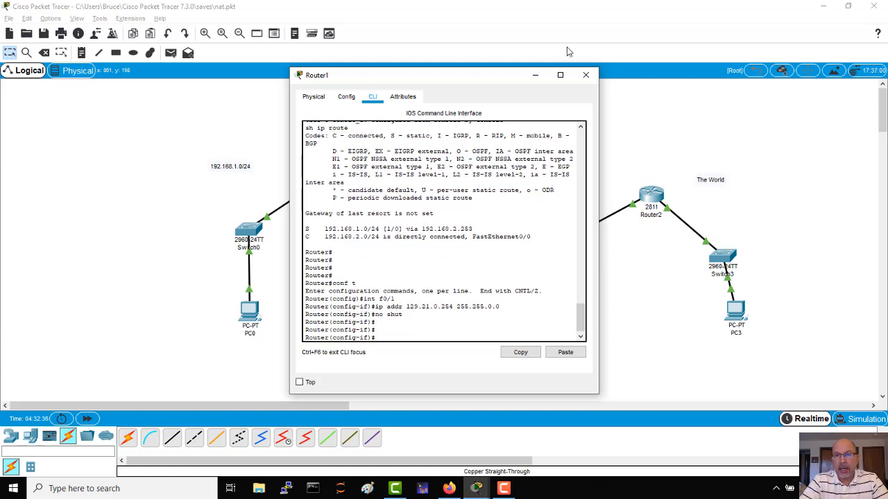
Leave the f0/1 interface configuration and return to Router1's global configuration mode.
mouse_move(489, 78)
mouse_down()
mouse_move(639, 126)
mouse_move(784, 205)
mouse_move(539, 106)
mouse_move(572, 66)
mouse_move(480, 72)
mouse_up()
text(exit)
key(Return)
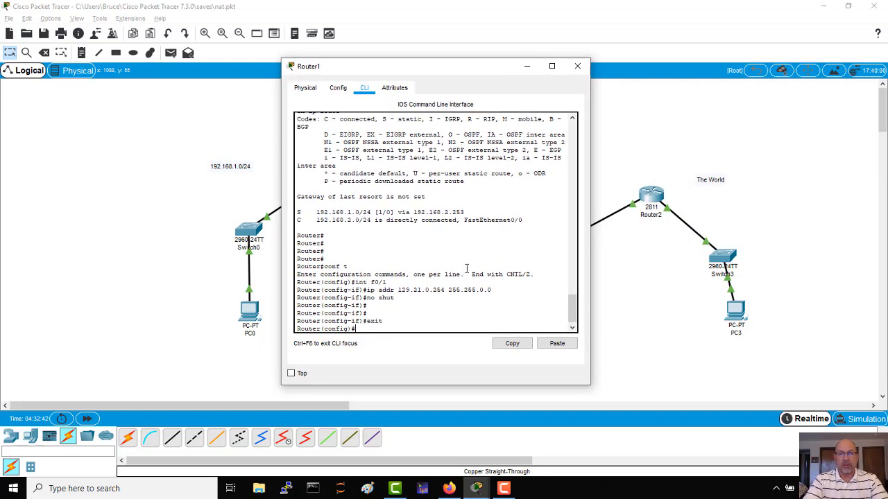
Try to add a static route on Router1 to 192.168.1.0 with mask 255.255.0.0 via next hop 192.168.2.253.
text(ip route )
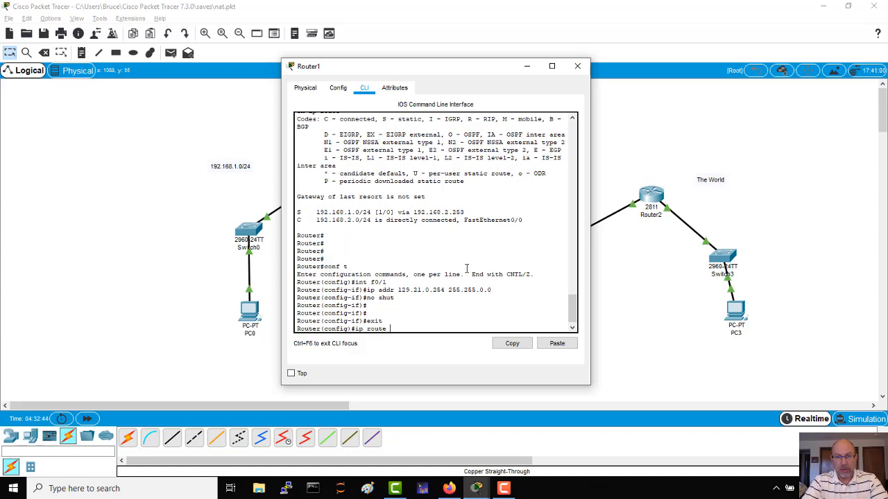
text(192.16)
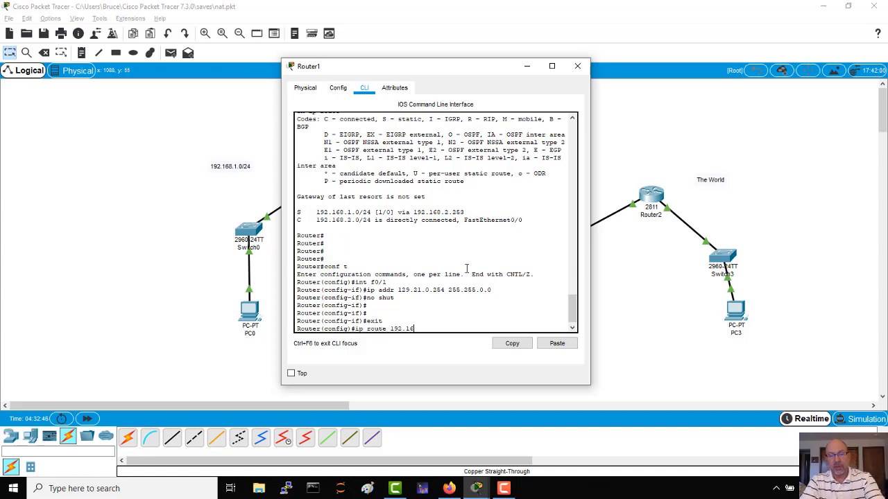
text(8.1.0 2)
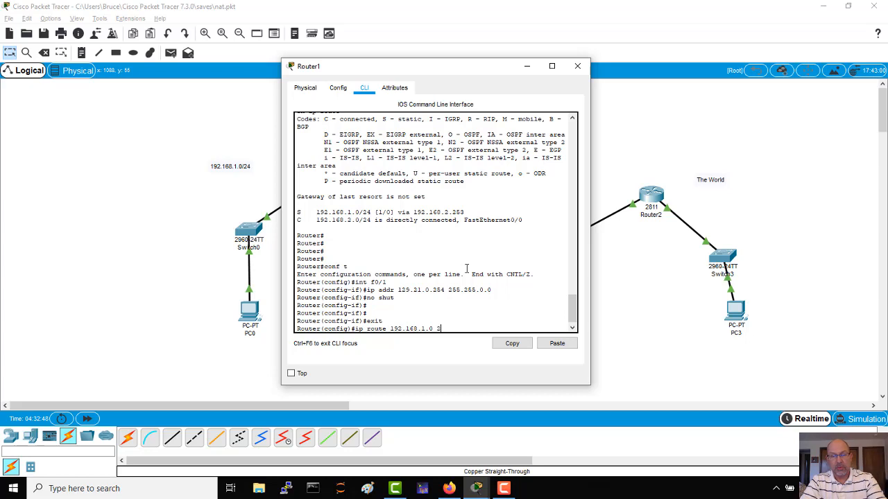
text(55.255.0.0)
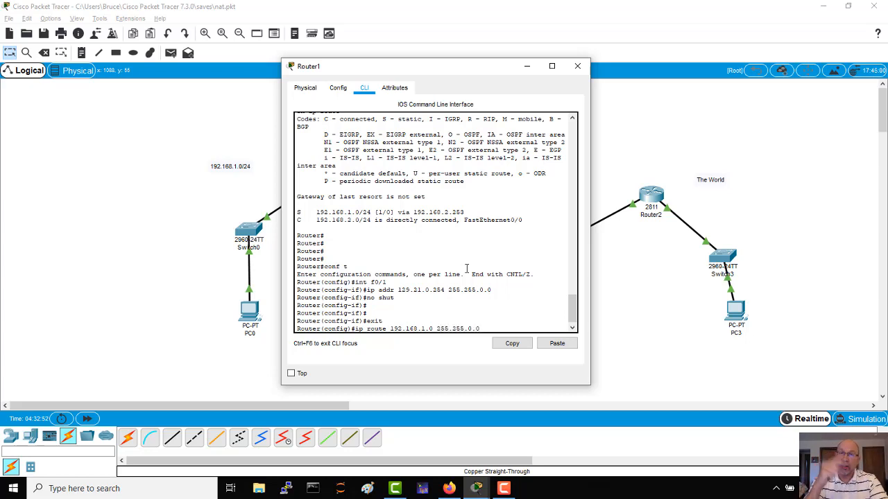
text( 192.168.)
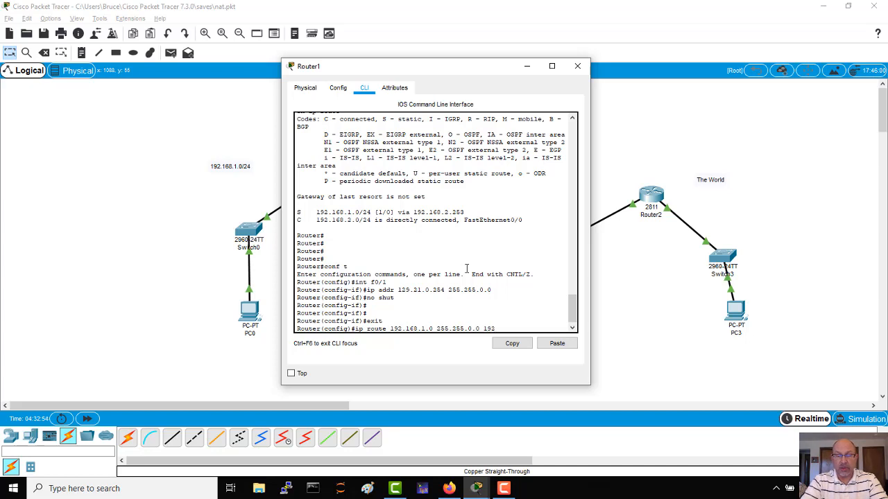
text(2.)
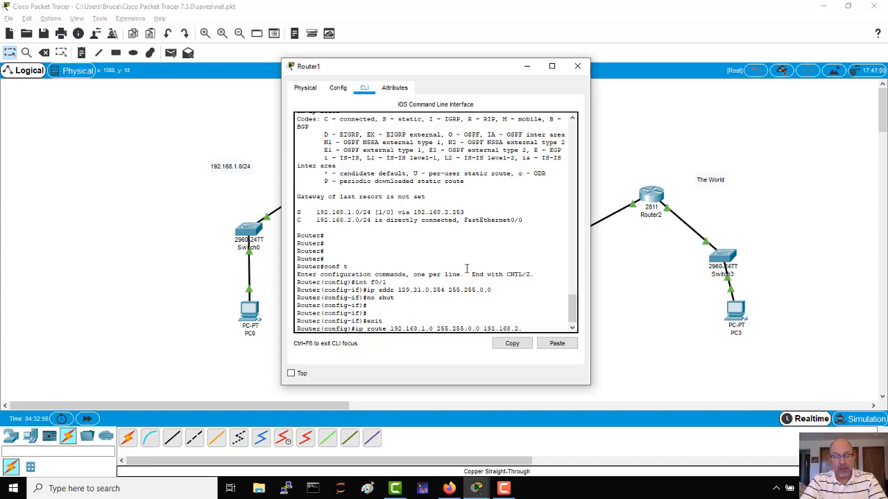
text(253)
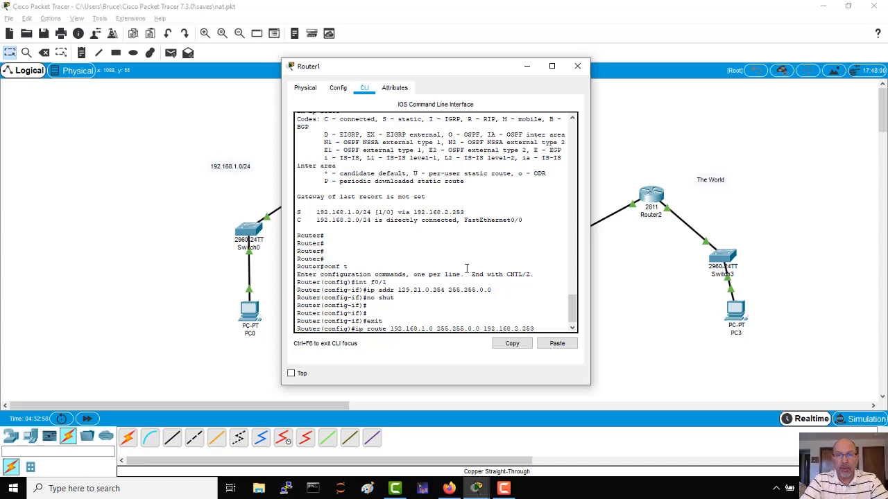
drag(468, 67, 701, 73)
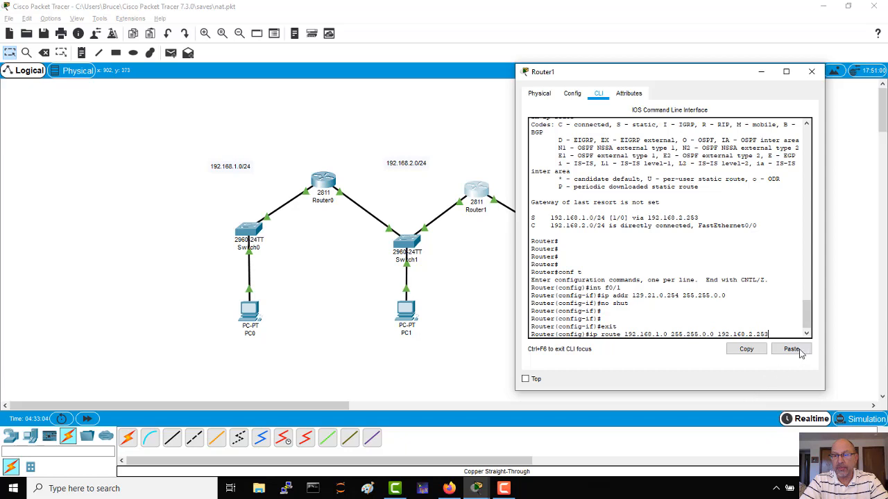
key(Return)
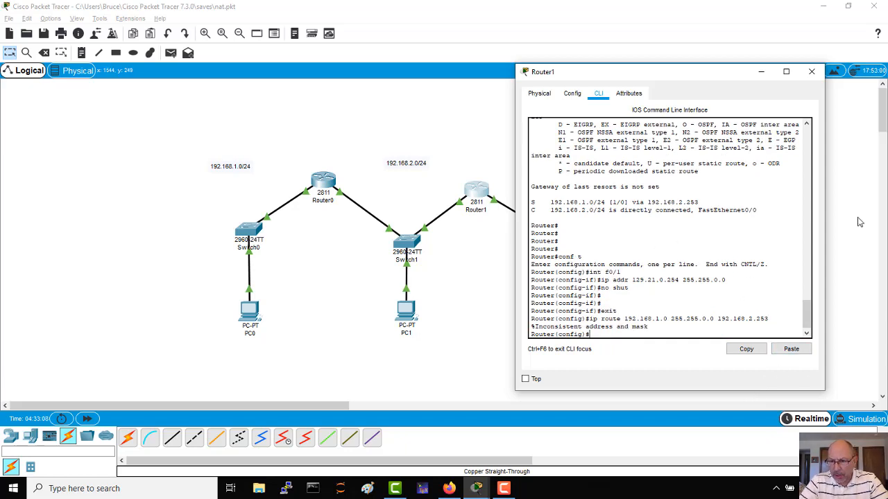
Add a static route to 192.168.1.0 with mask 255.255.255.0 via 192.168.2.253, and close Router1's window.
key(Up)
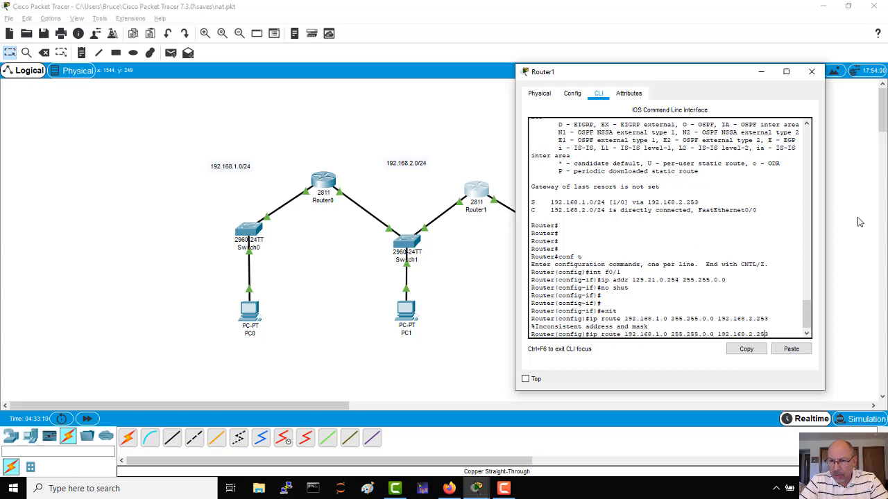
key(Left)
key(Left)
key(Left)
key(Left)
key(Left)
key(Left)
key(Left)
key(Left)
key(Left)
text(255.)
key(Return)
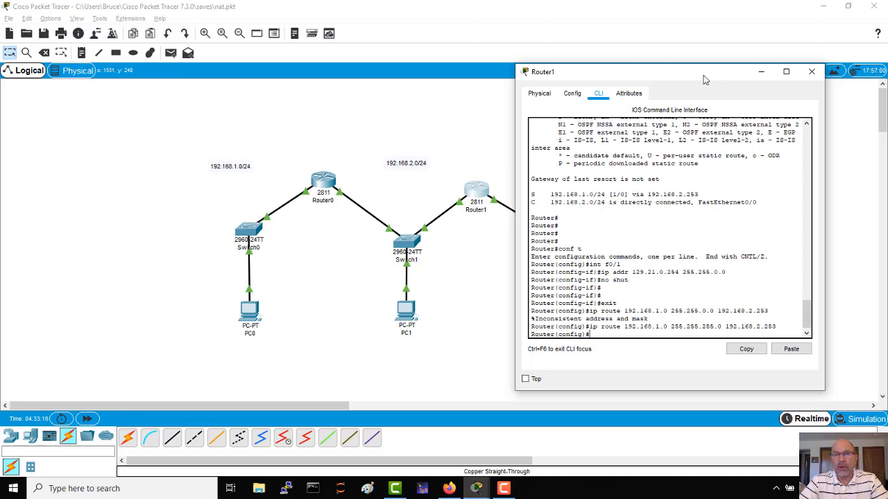
drag(712, 75, 407, 85)
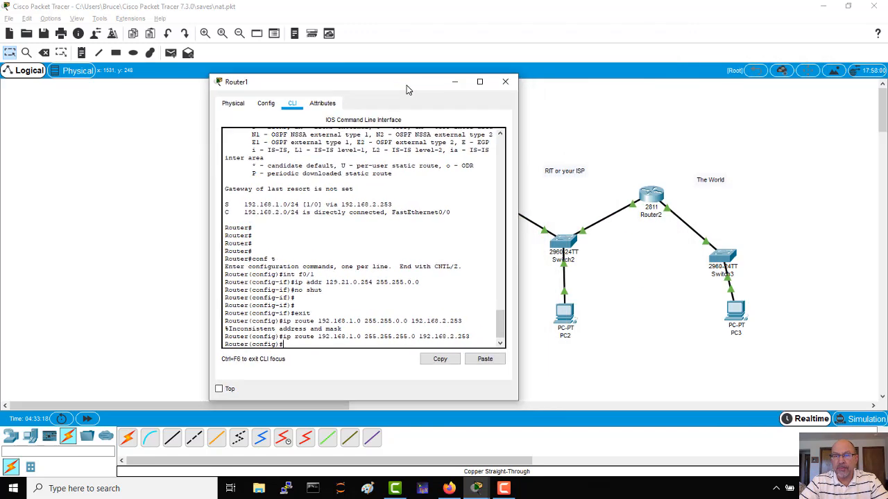
click(505, 83)
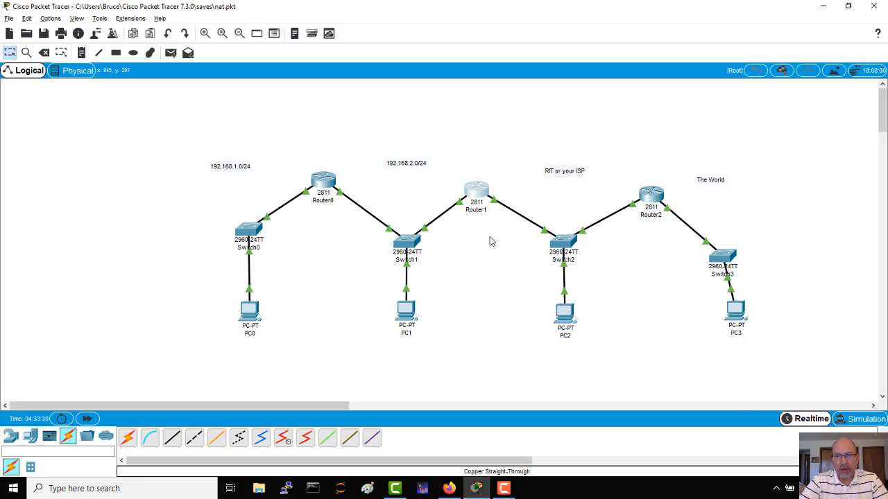
click(480, 195)
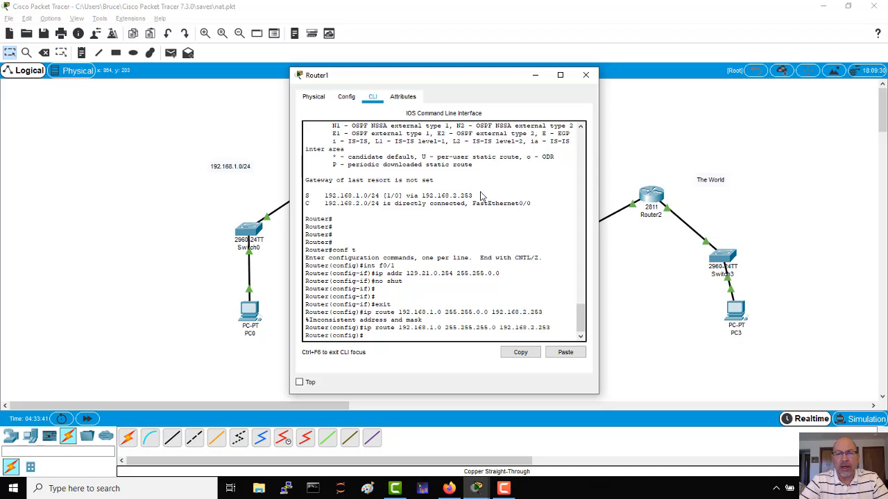
click(585, 74)
Add a text note reading "NAT - Network Address Translation" and position it centred well above Router1, clear of the ISP note.
click(81, 53)
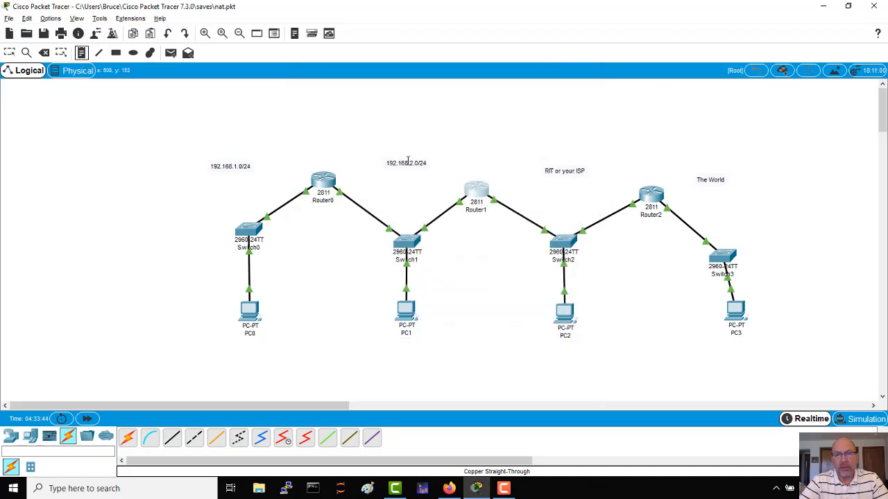
click(458, 159)
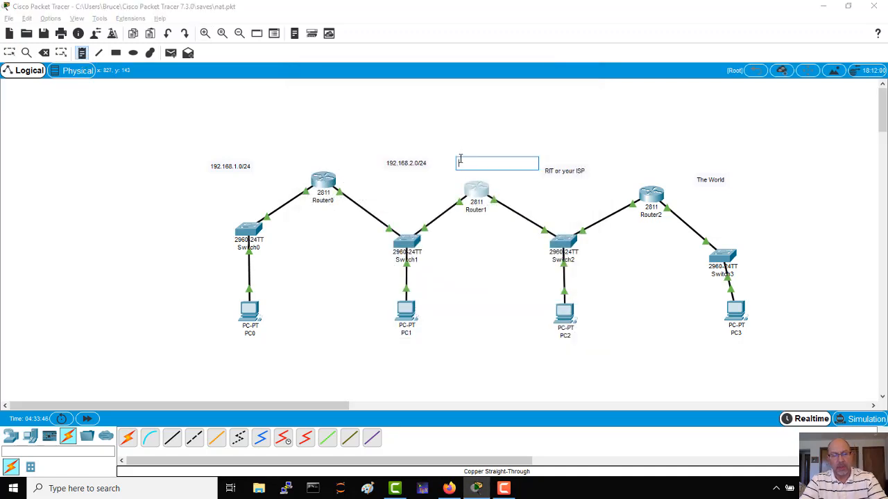
text(NAT)
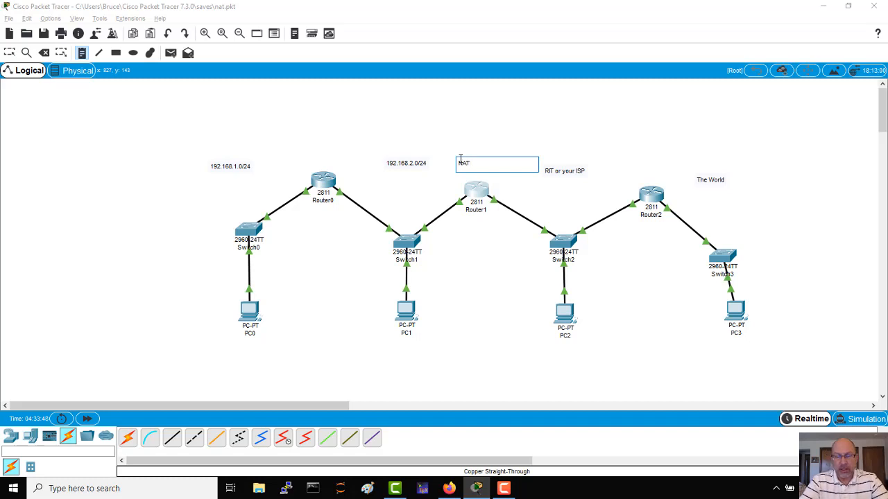
text( - N)
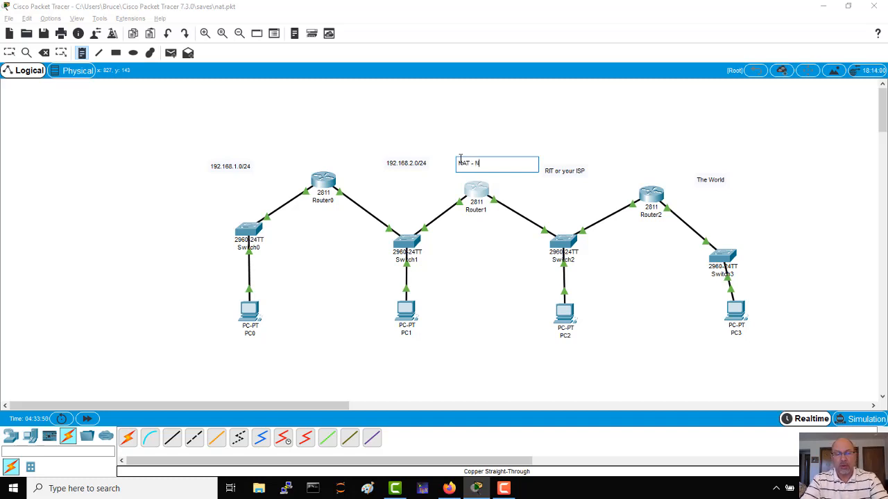
text(etwork Addr)
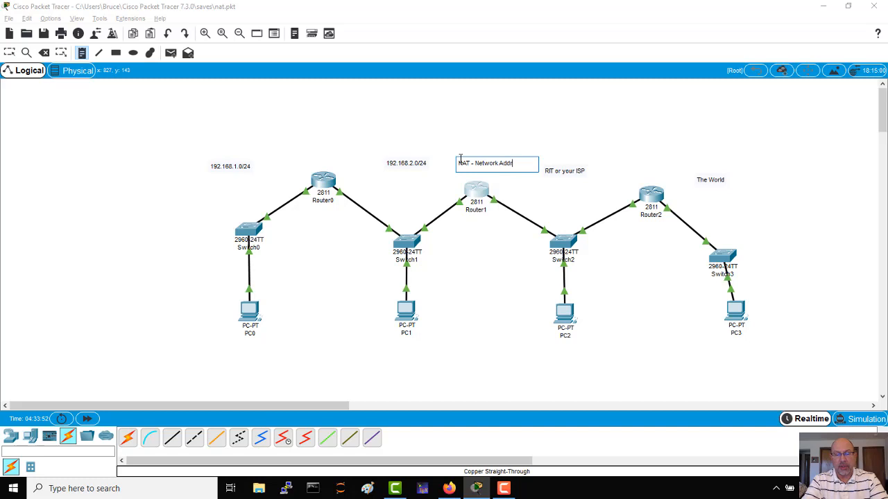
text(ess Tra)
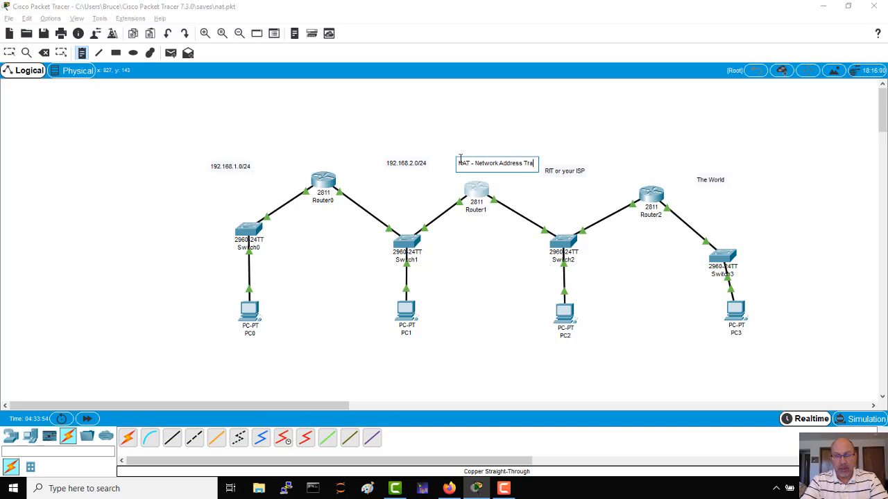
text(nslation)
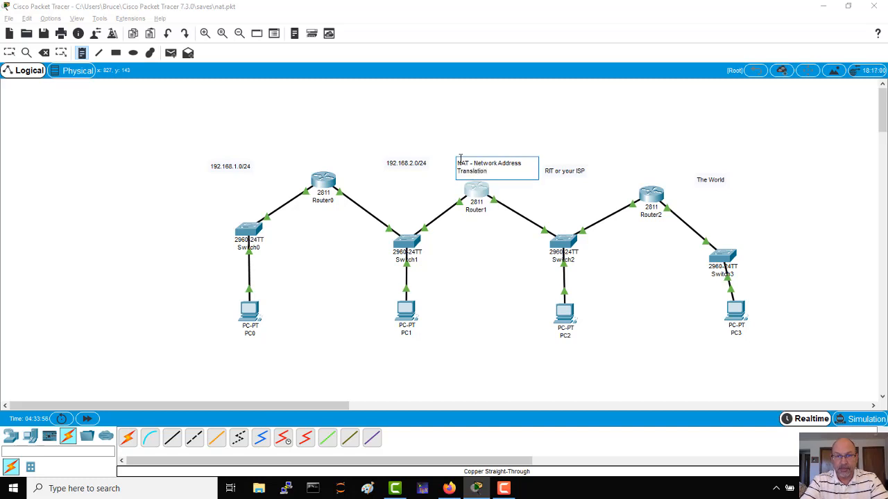
key(Return)
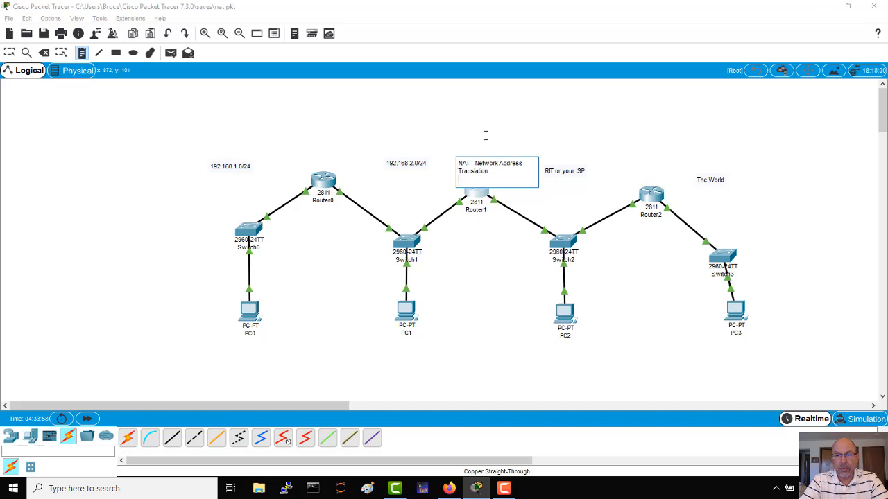
click(486, 136)
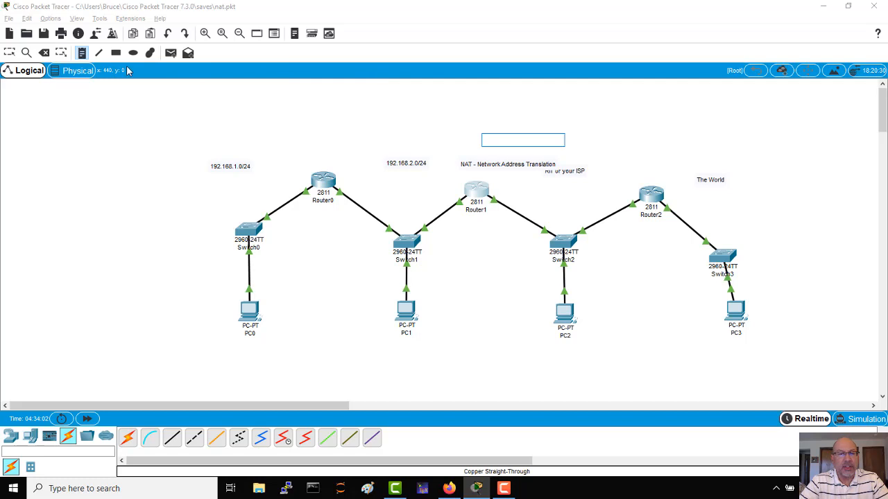
click(10, 53)
drag(492, 165, 462, 131)
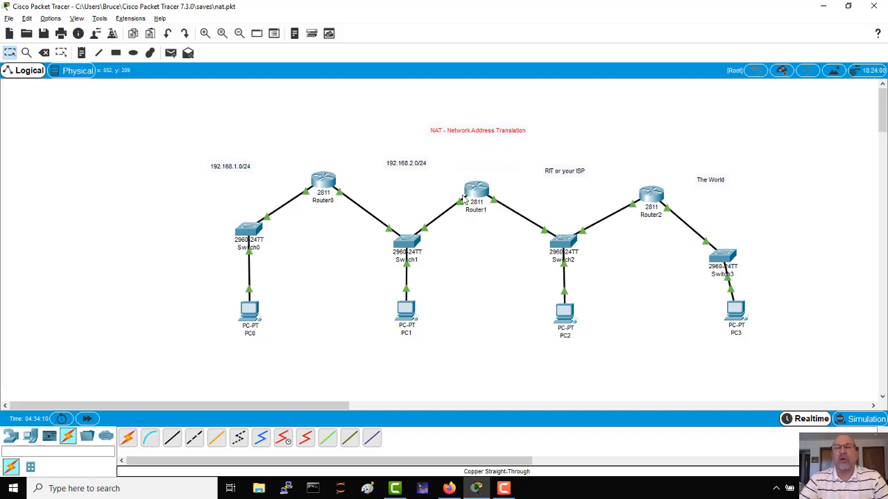
Place a text note reading "Inside" above Router0, between the 192.168.1.0/24 and 192.168.2.0/24 labels.
mouse_move(463, 199)
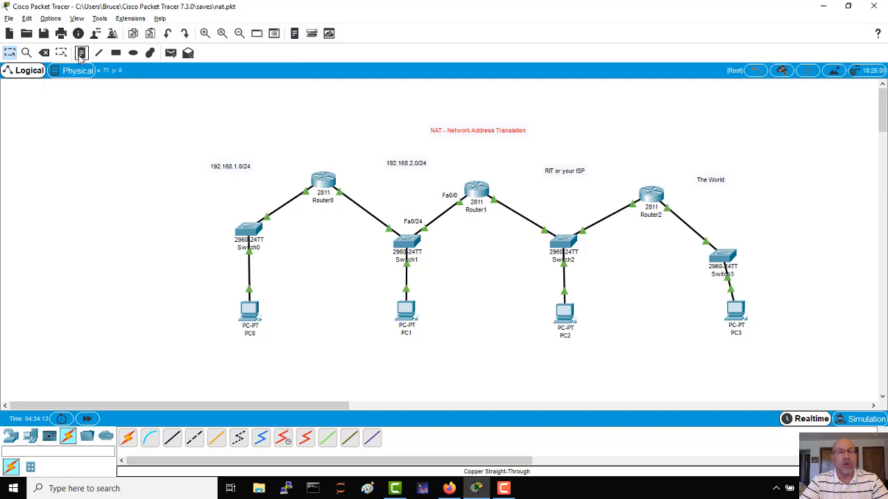
click(81, 55)
click(297, 135)
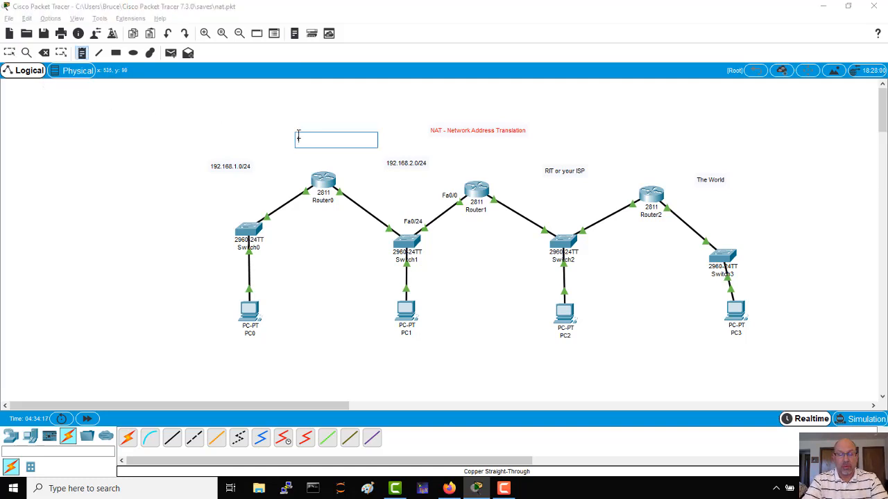
text(Insi)
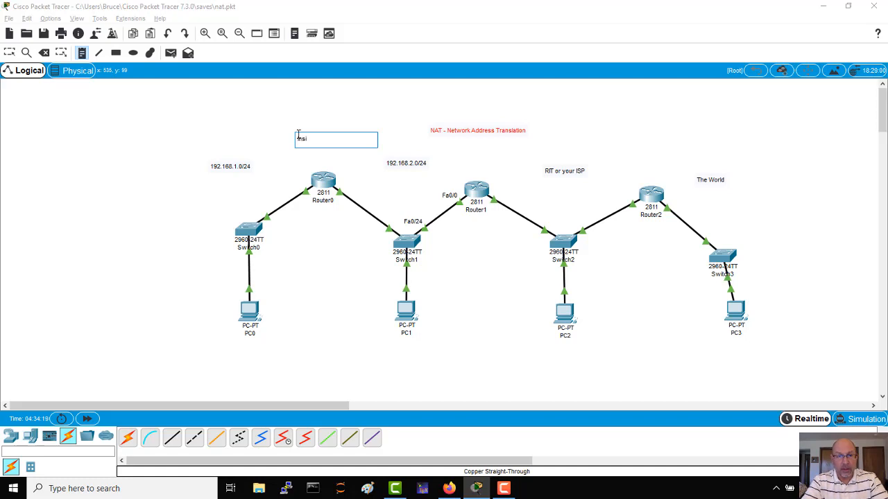
text(die)
key(BackSpace)
key(BackSpace)
text(e)
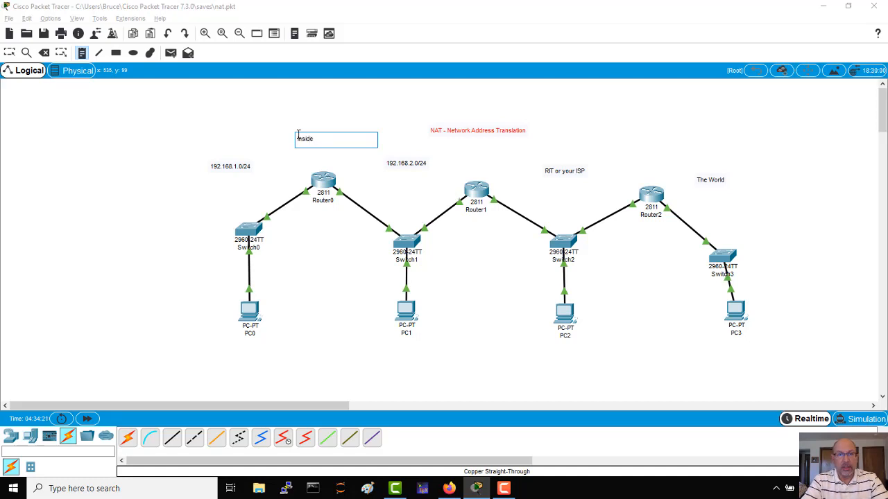
Place a text note reading "Outside" above Router2, between the ISP and World notes, and return to the selection tool.
click(616, 143)
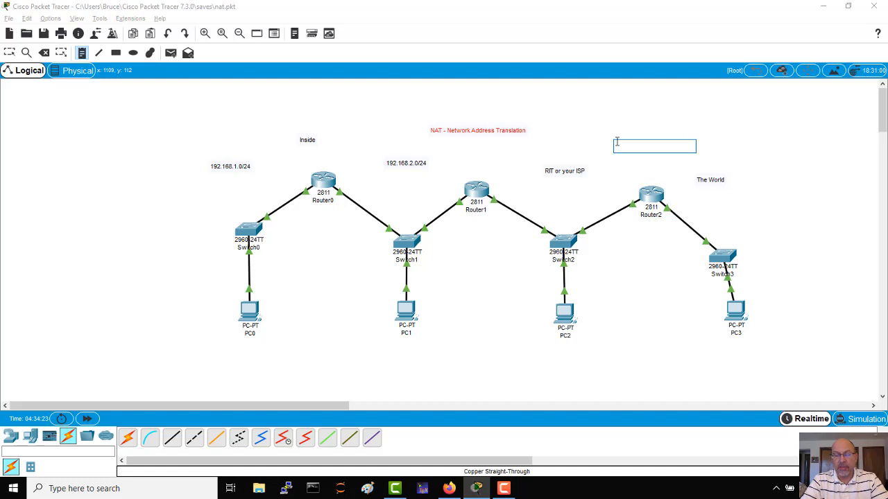
text(Outside)
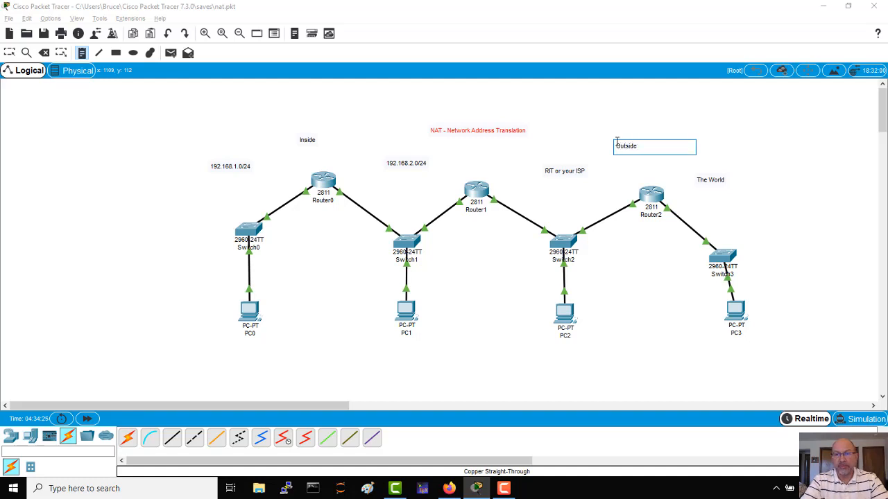
click(644, 303)
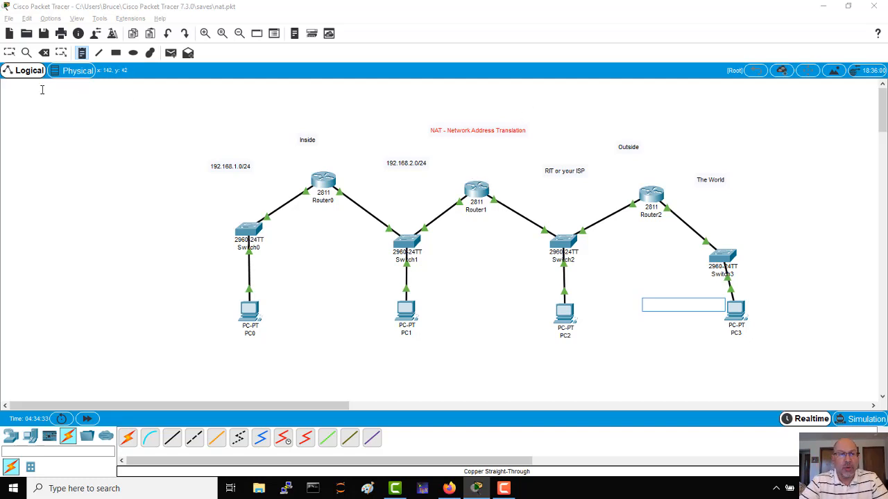
click(9, 53)
Reopen Router1's command line and leave configuration mode for the privileged prompt.
click(477, 191)
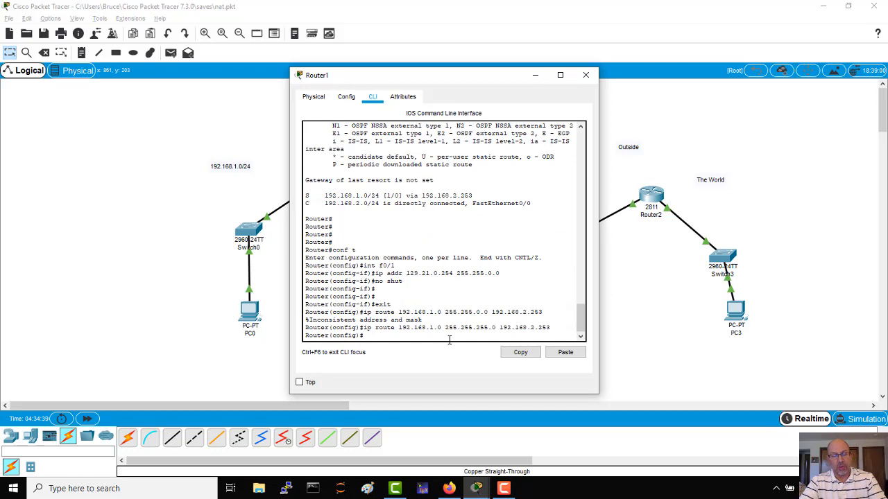
key(ctrl+z)
key(Return)
key(Return)
key(Return)
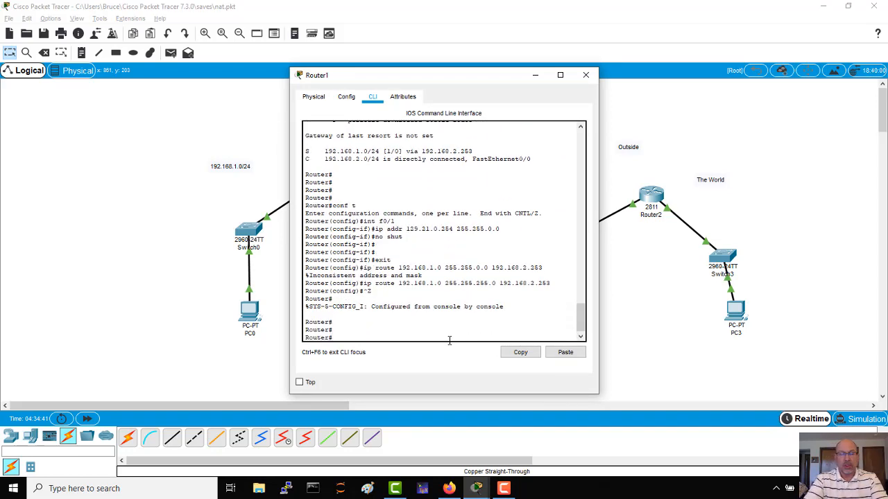
Display Router1's routing table with sh ip route and highlight the directly connected 192.168.2.0/24 entry.
text(sh ip rotu)
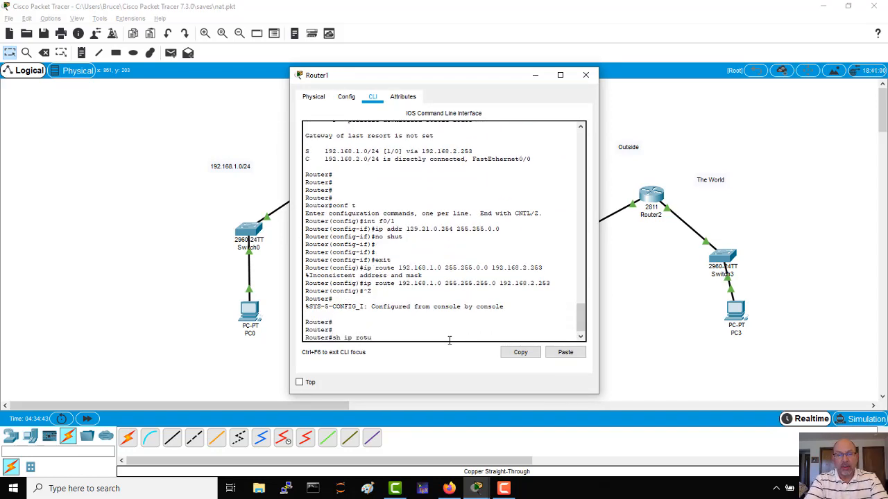
key(BackSpace)
key(BackSpace)
text(ute)
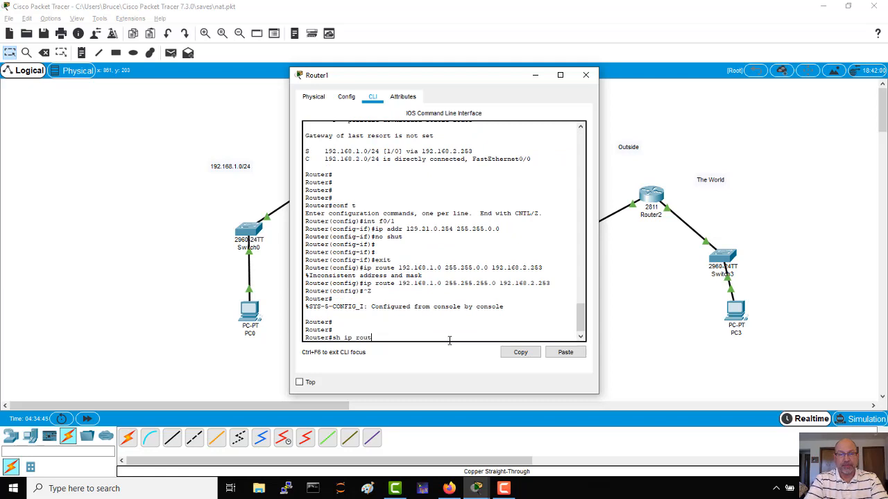
key(Return)
key(Return)
key(Return)
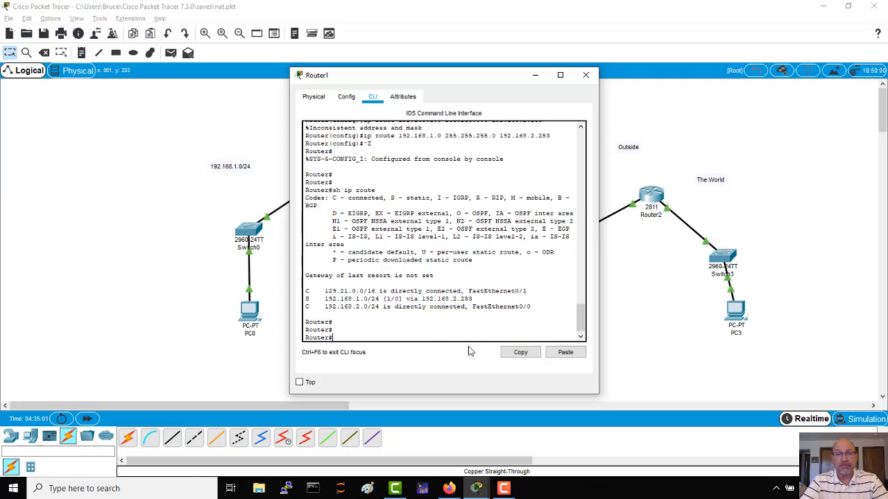
drag(531, 307, 324, 307)
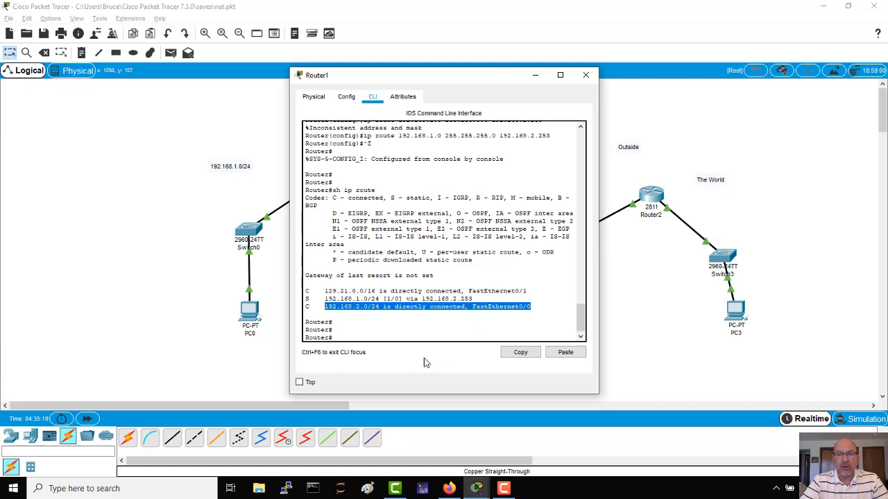
click(395, 339)
key(Return)
key(Return)
key(Return)
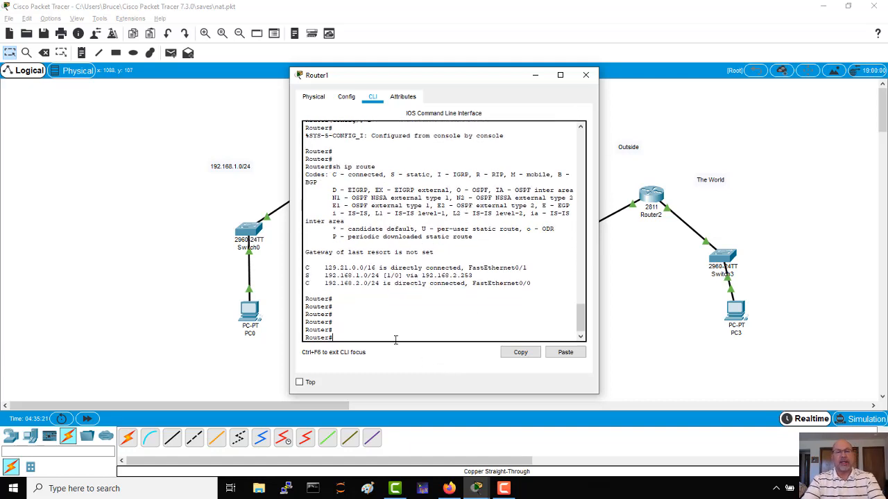
Enter global configuration mode on Router1 and mark interface f0/0 as the NAT inside interface with ip nat inside.
text(conf t)
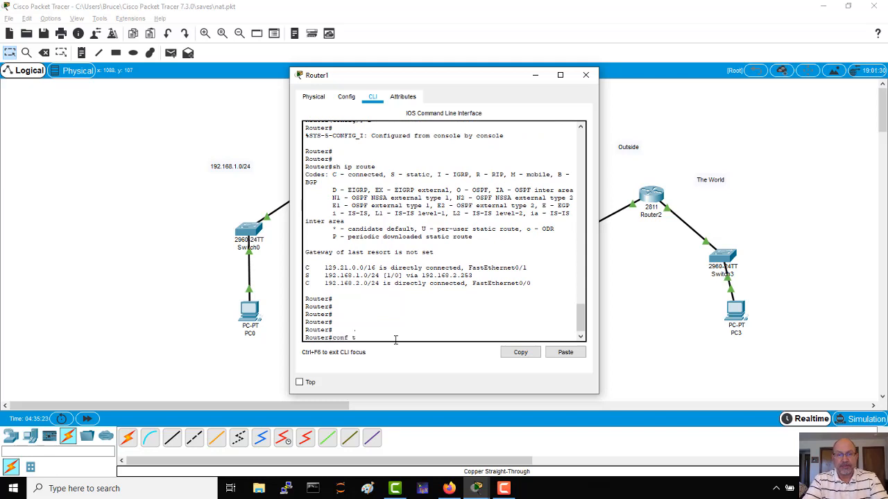
key(Return)
text(in)
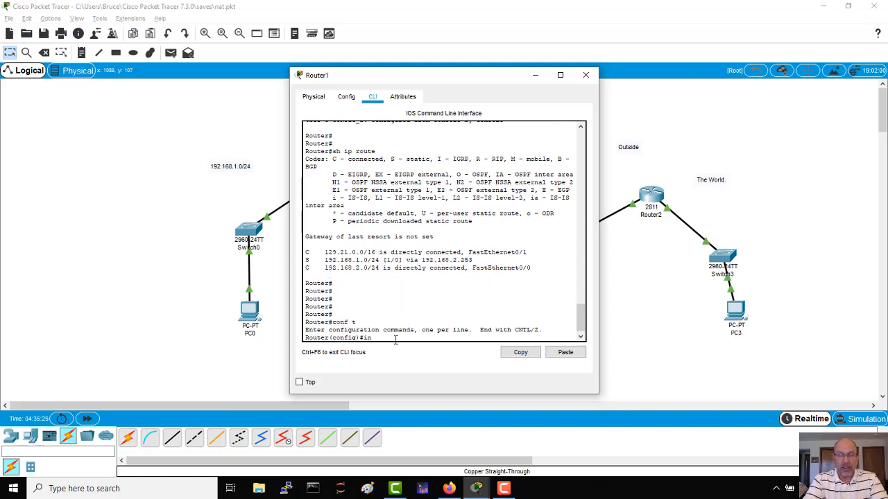
text(t )
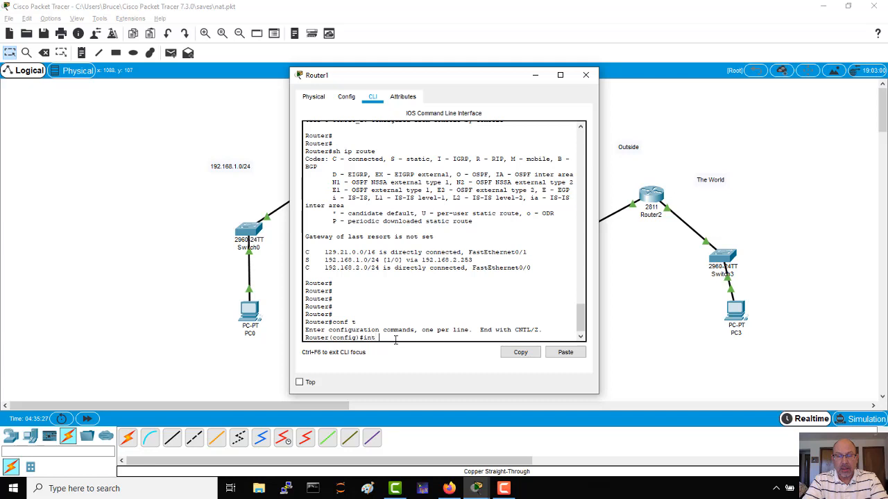
text(f0/0)
key(Return)
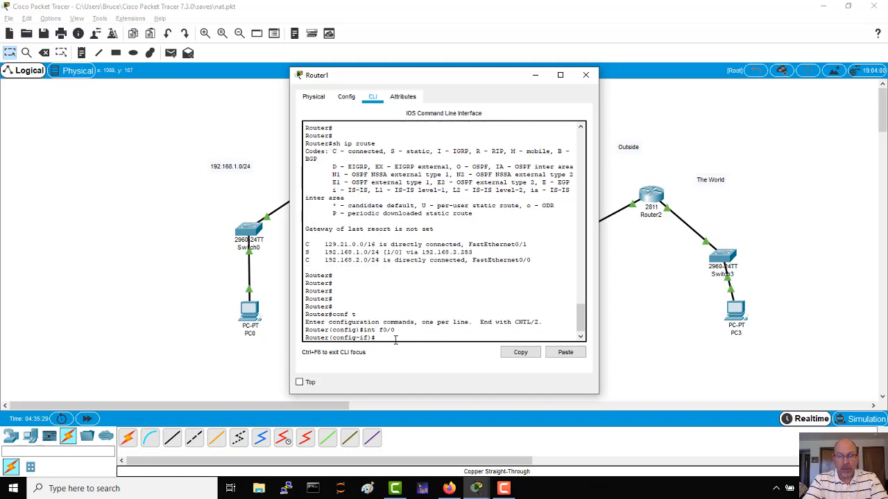
text(ip nat inside)
key(Return)
key(Return)
key(Return)
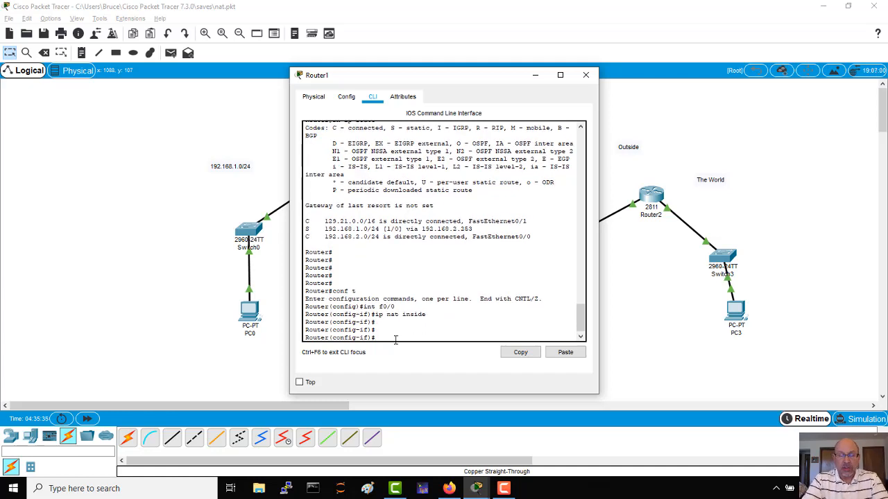
Mark interface f0/1 as the NAT outside interface with ip nat outside, and exit to global configuration mode.
text(int f0/1)
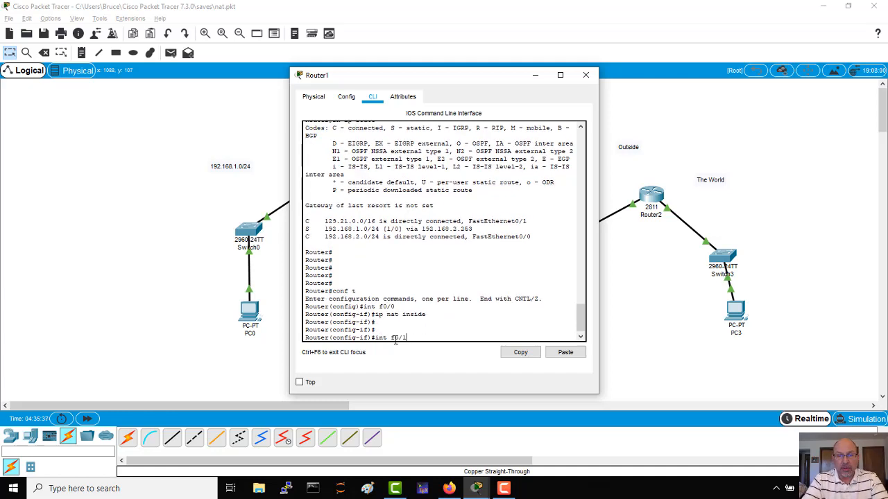
key(Return)
key(Return)
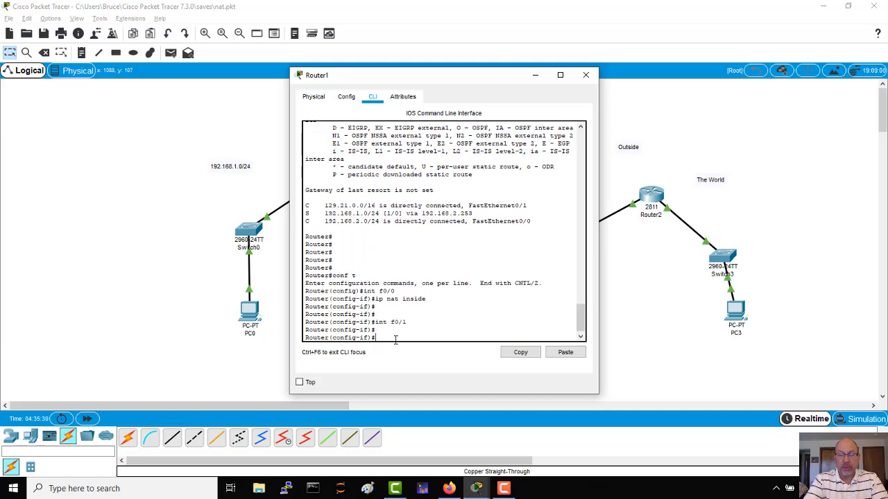
text(ip nat)
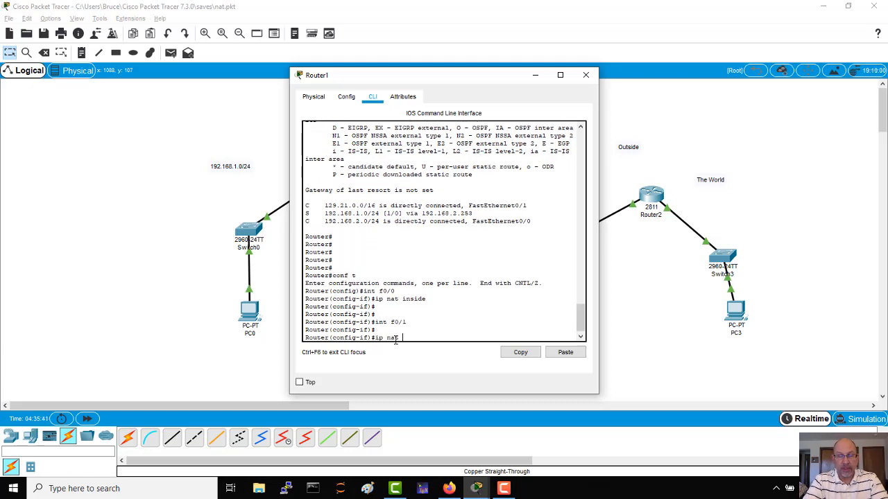
text( outside)
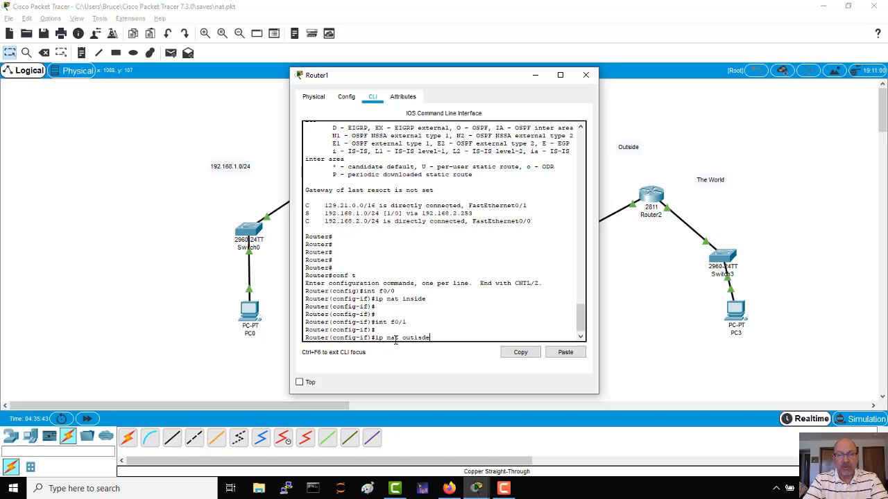
key(BackSpace)
key(BackSpace)
key(BackSpace)
key(BackSpace)
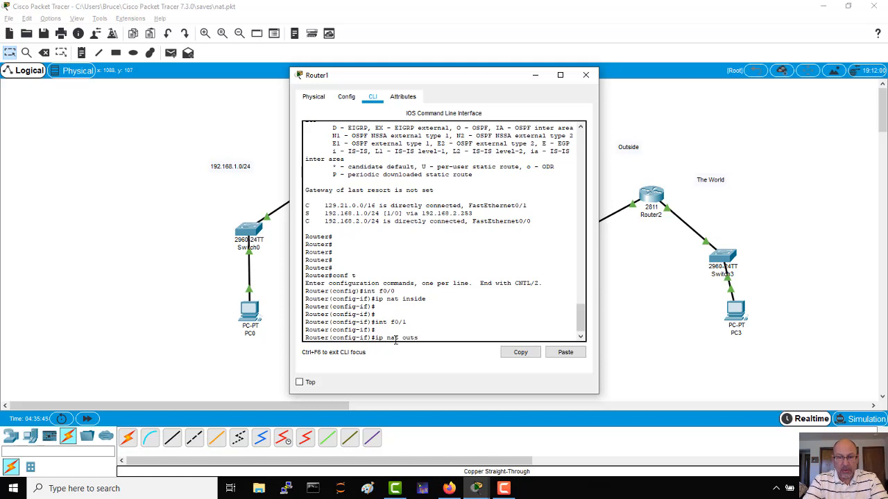
text(ide)
key(Return)
key(Return)
key(Return)
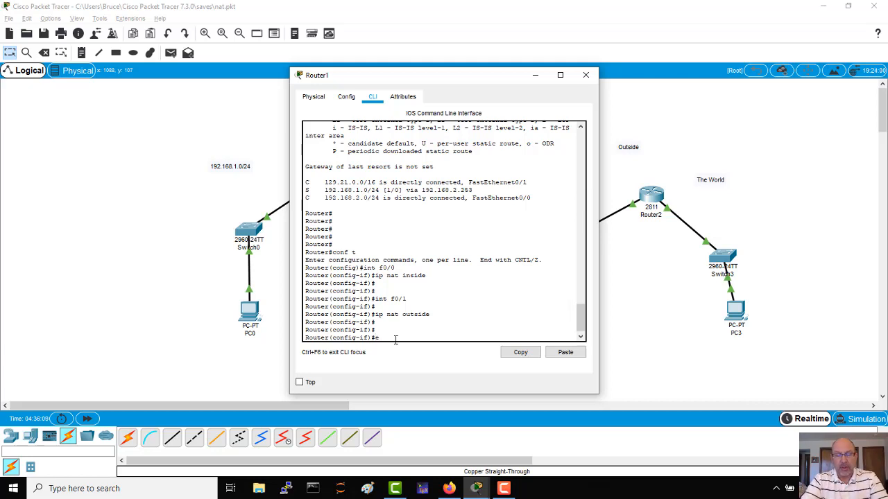
text(xit)
key(Return)
key(Return)
key(Return)
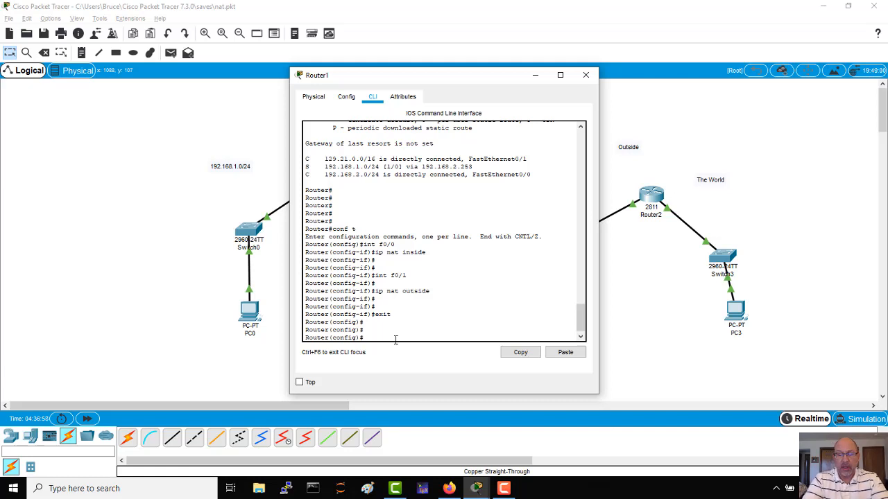
List the available options for the ip nat command and for ip nat inside using the command-line help.
text(ip )
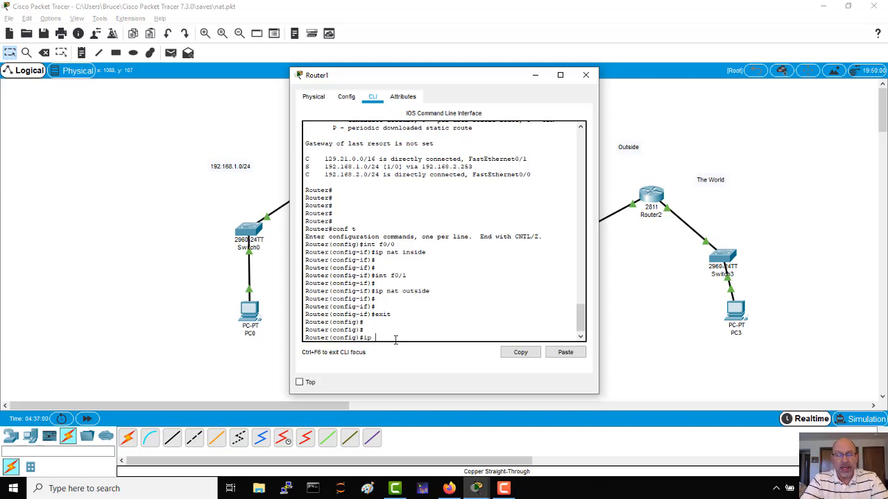
text(nat insid)
key(BackSpace)
key(BackSpace)
key(BackSpace)
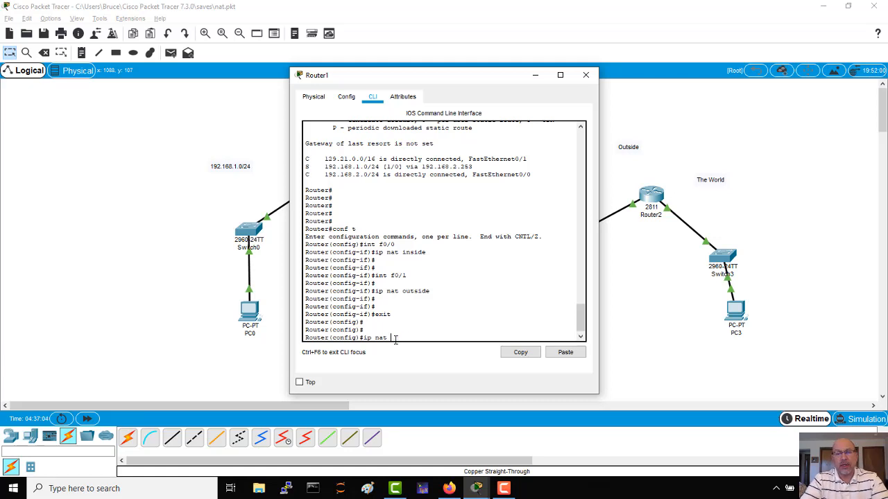
text(?)
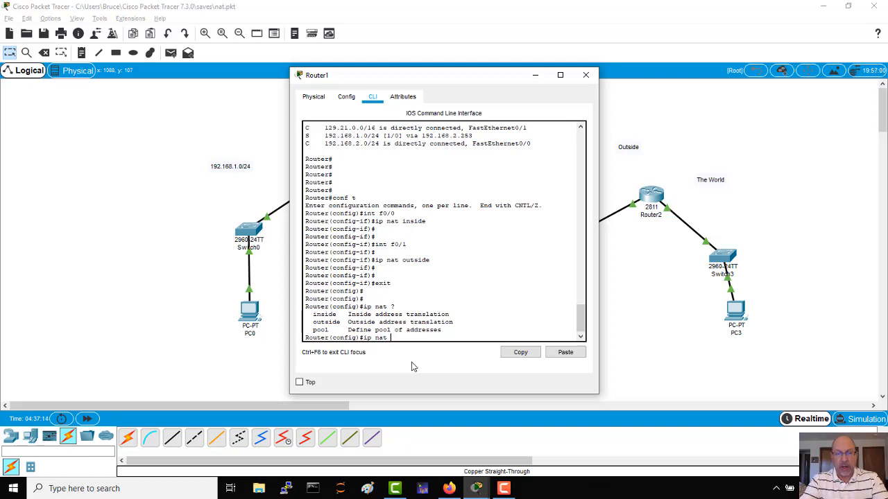
text(inside)
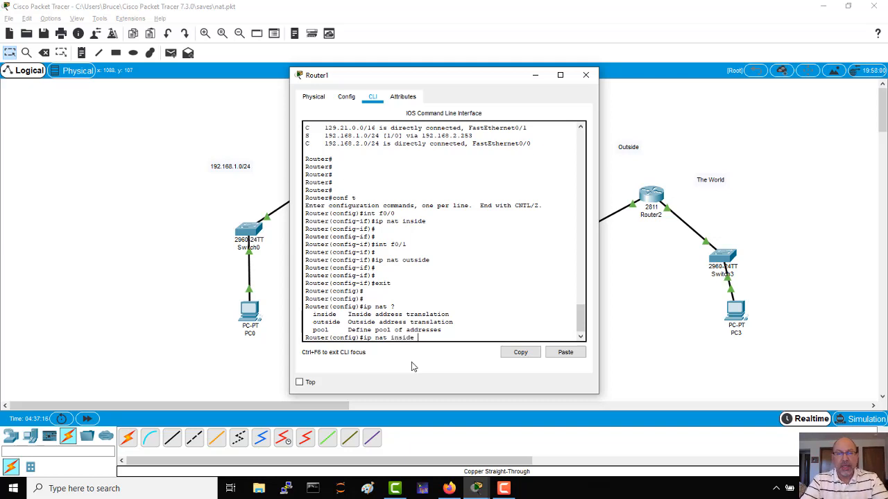
text( ?)
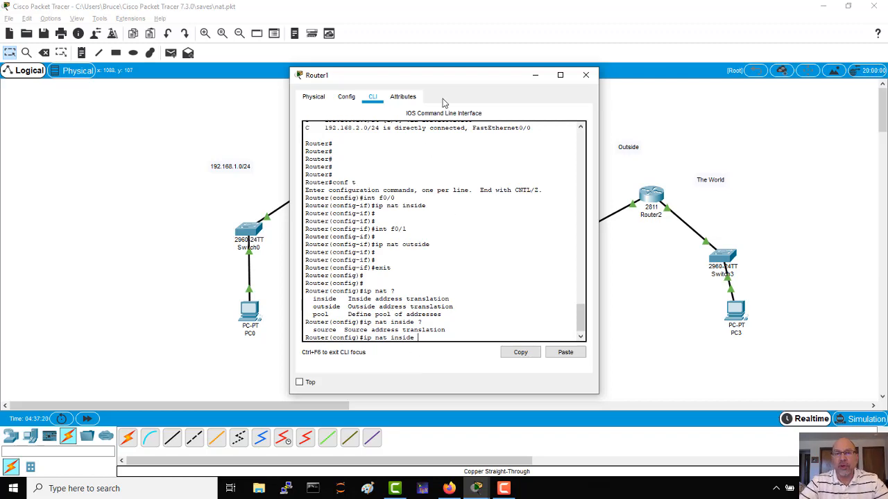
Uncover the inside network, try querying the help for ip nat inside 192.168.2.1, and erase the address from the command.
drag(457, 82, 663, 75)
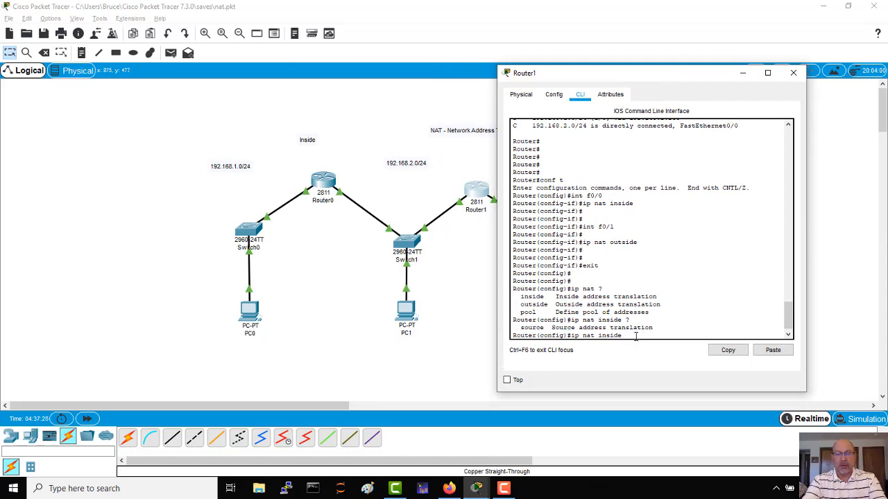
text(192.168.2.)
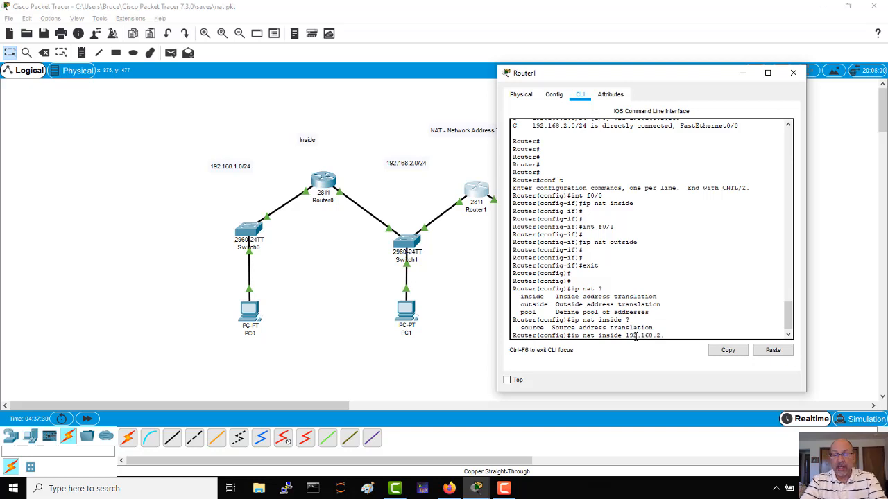
text(1)
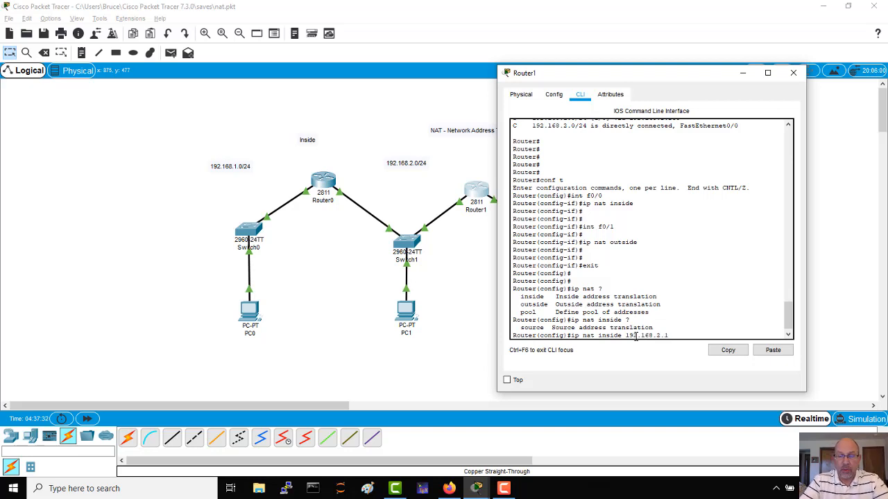
text( ?)
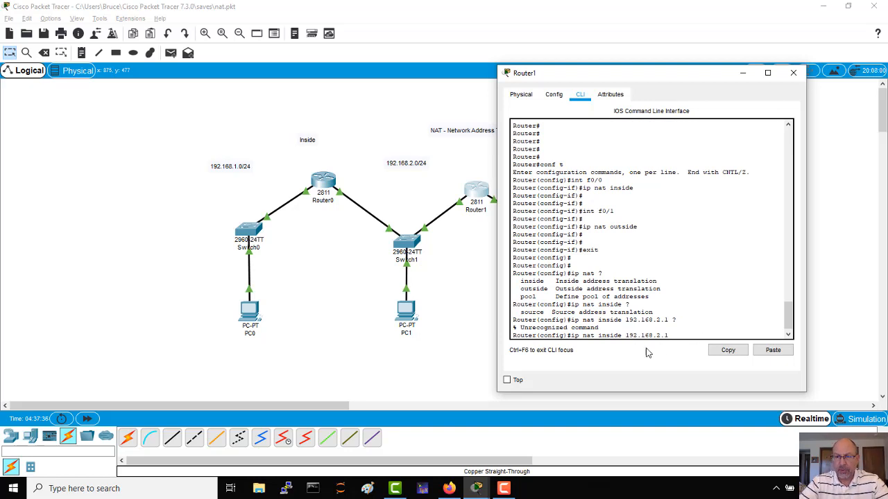
text( source)
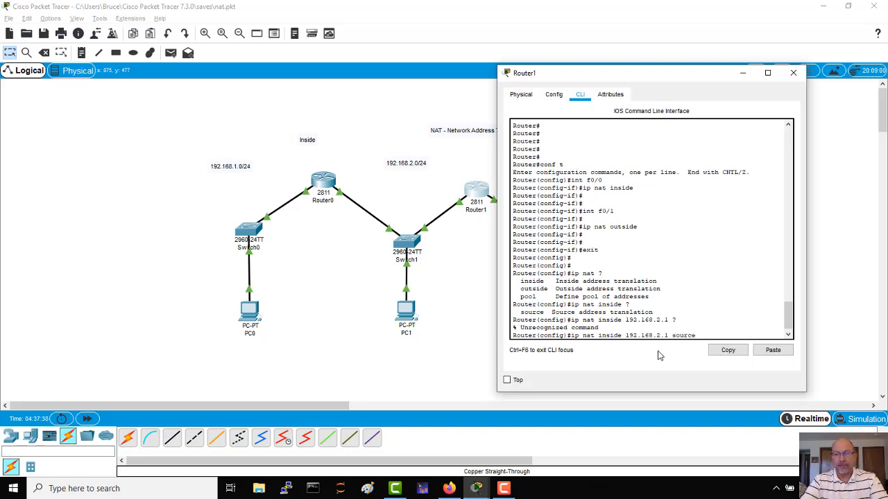
key(BackSpace)
key(BackSpace)
key(BackSpace)
key(BackSpace)
key(BackSpace)
key(BackSpace)
key(BackSpace)
key(BackSpace)
key(BackSpace)
key(BackSpace)
key(BackSpace)
key(BackSpace)
key(BackSpace)
key(BackSpace)
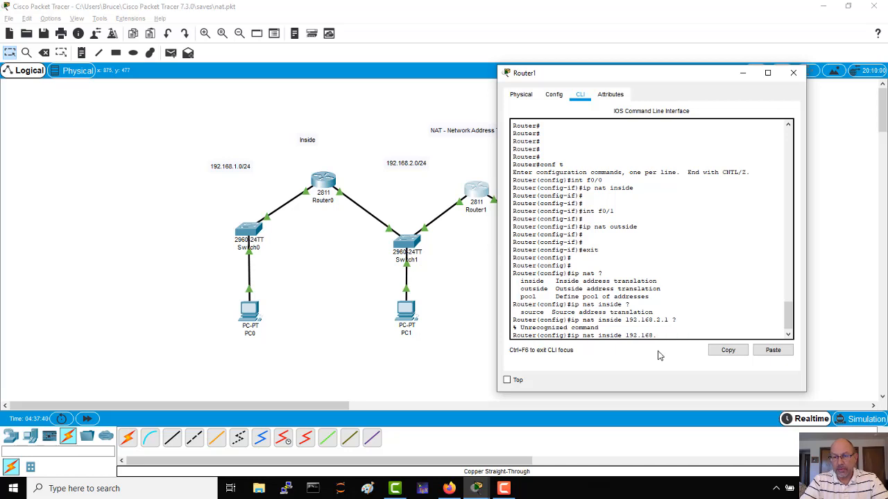
key(BackSpace)
key(BackSpace)
key(BackSpace)
key(BackSpace)
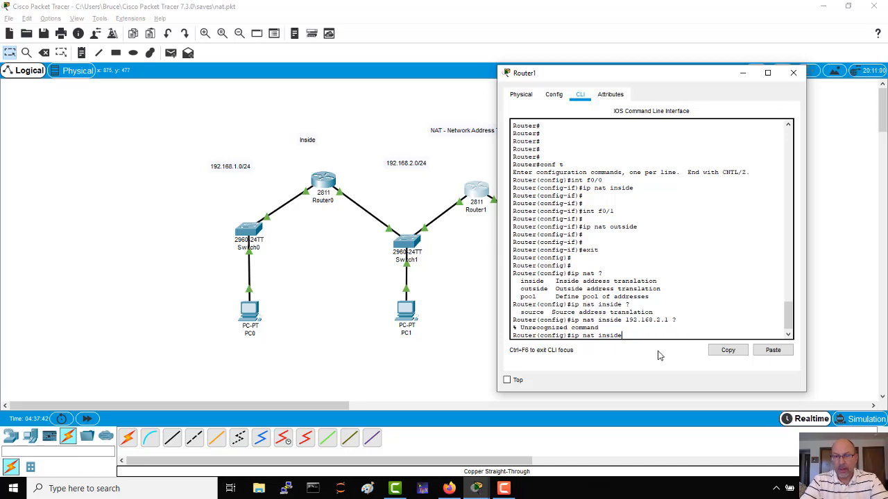
Build the command ip nat inside source static 192.168.2.1, checking the help for its options along the way.
text(source )
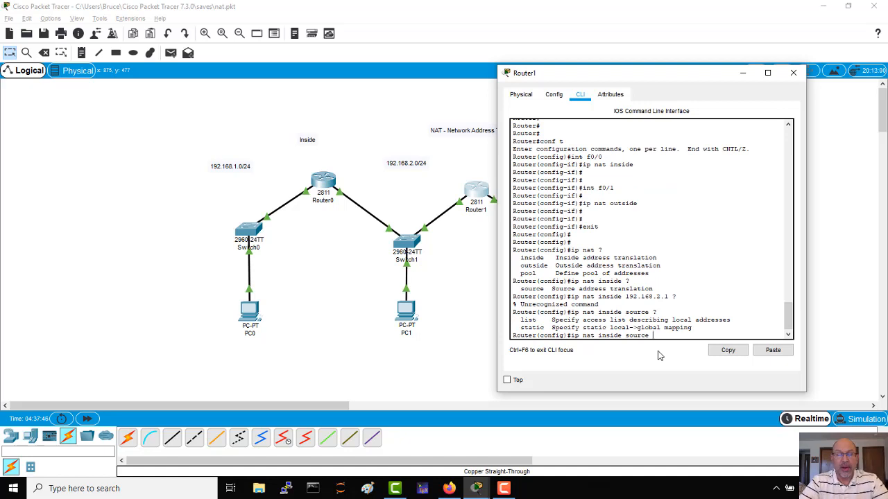
text(?static ?)
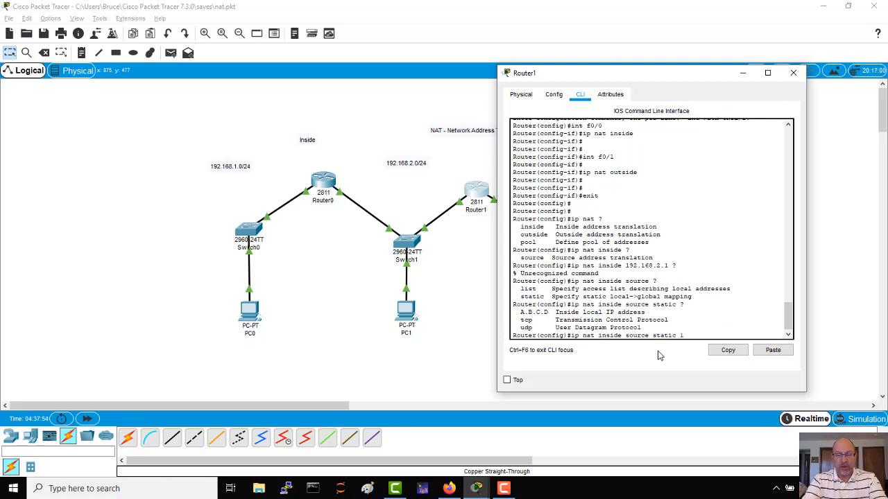
text(92.168.2.1 ?)
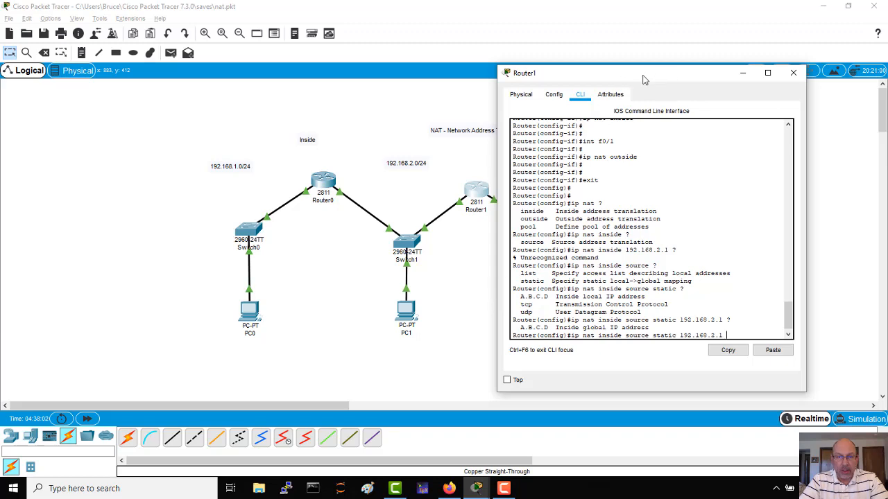
Move the Router1 window off the outside network and add the note 129.21.0.254 beside Router1's link to Switch2.
drag(666, 76, 194, 86)
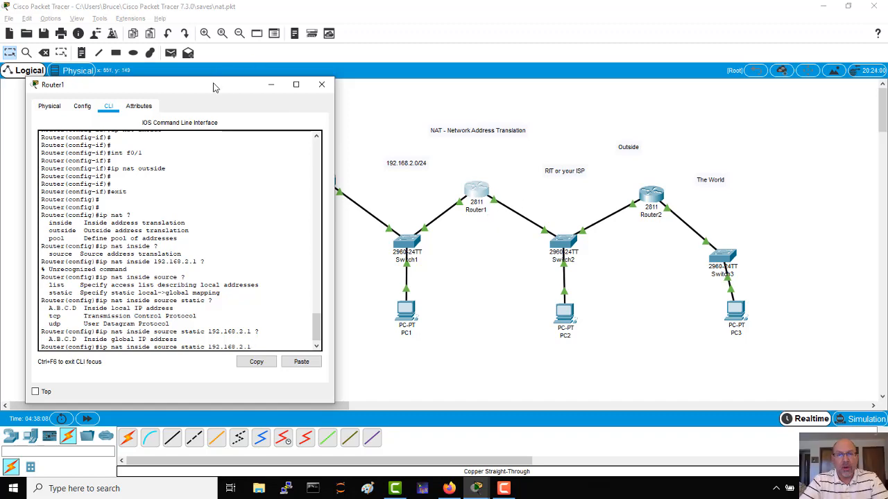
drag(214, 83, 271, 75)
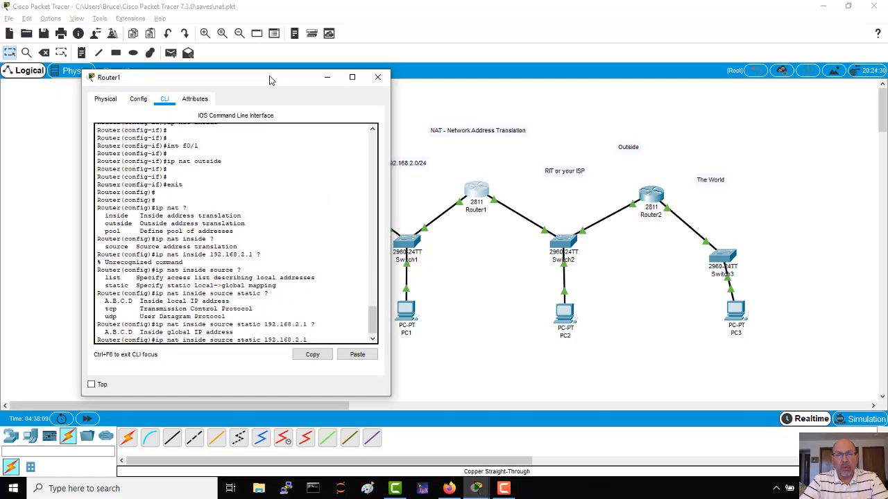
click(81, 52)
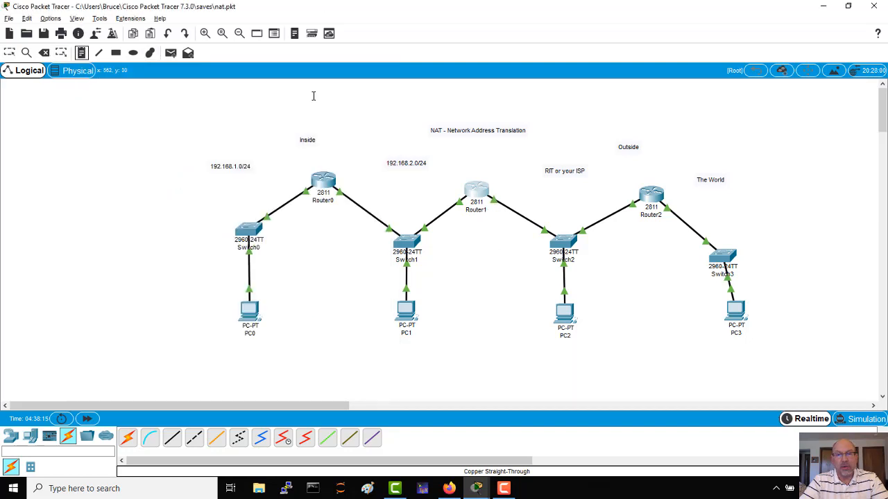
click(502, 194)
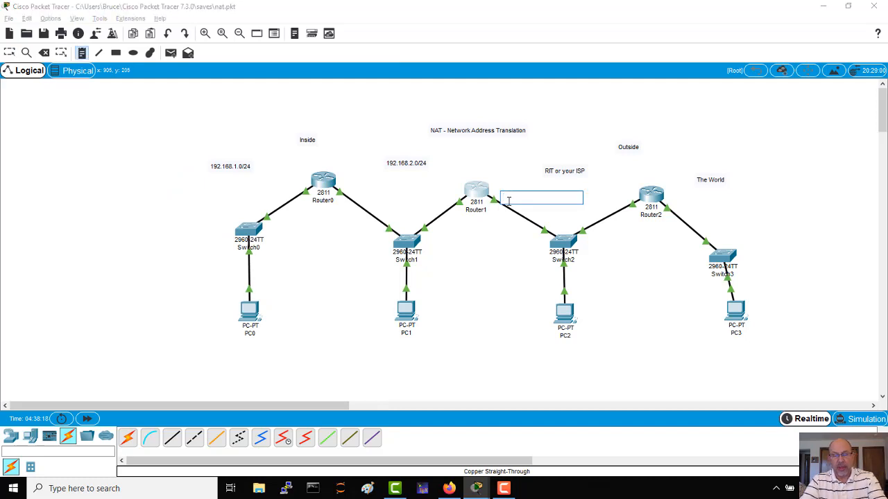
text(129.21.0.2)
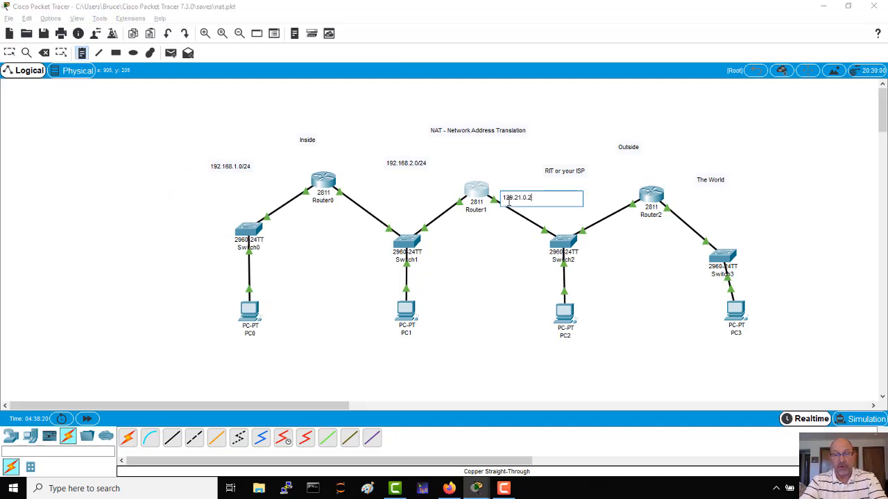
text(54)
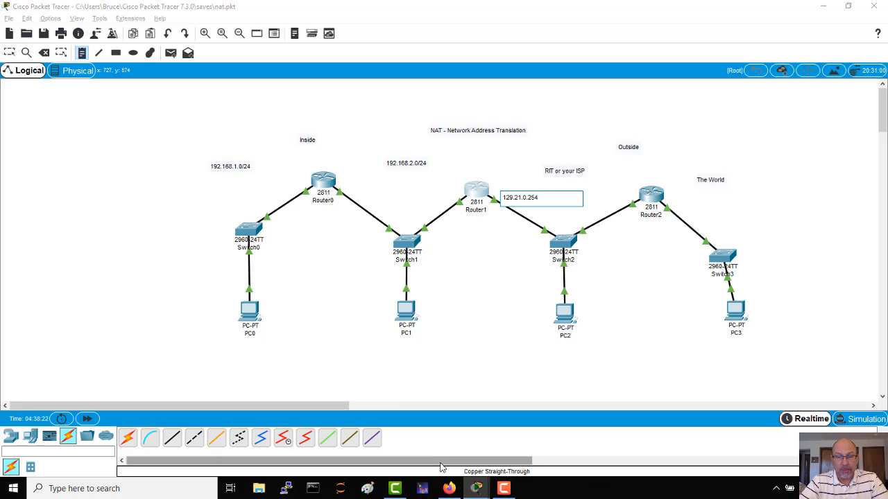
Complete Router1's static NAT command for 192.168.2.1 with the inside global address 129.21.0.99, checking the help along the way, and run it.
click(475, 488)
click(533, 449)
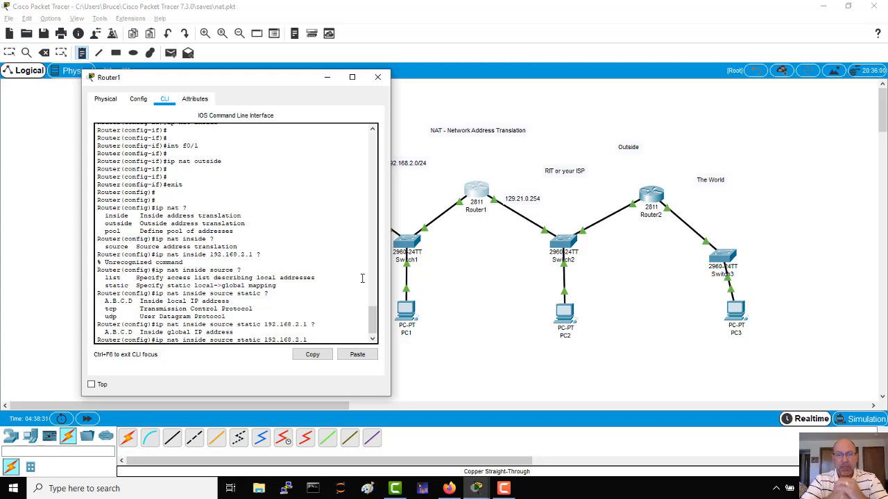
text(?)
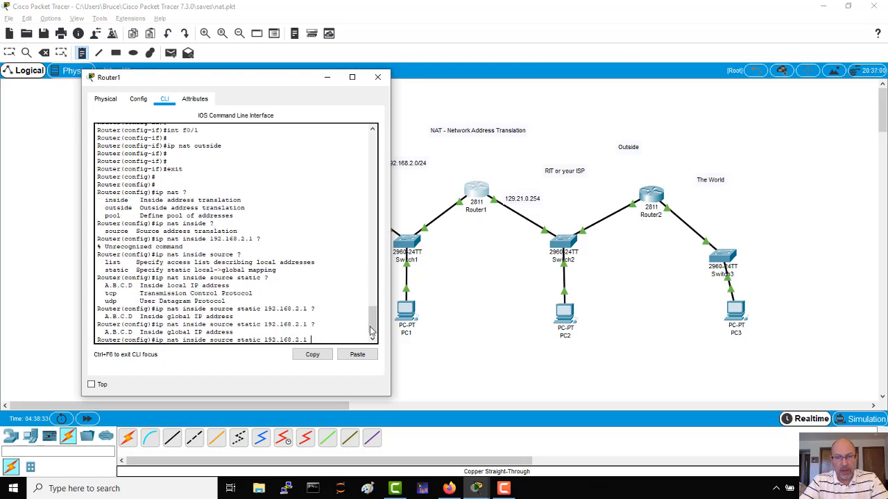
drag(390, 309, 502, 317)
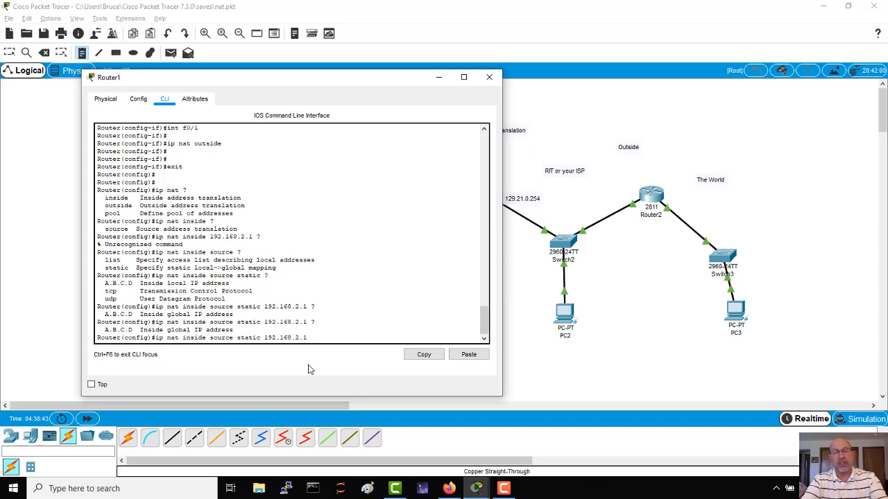
text(129)
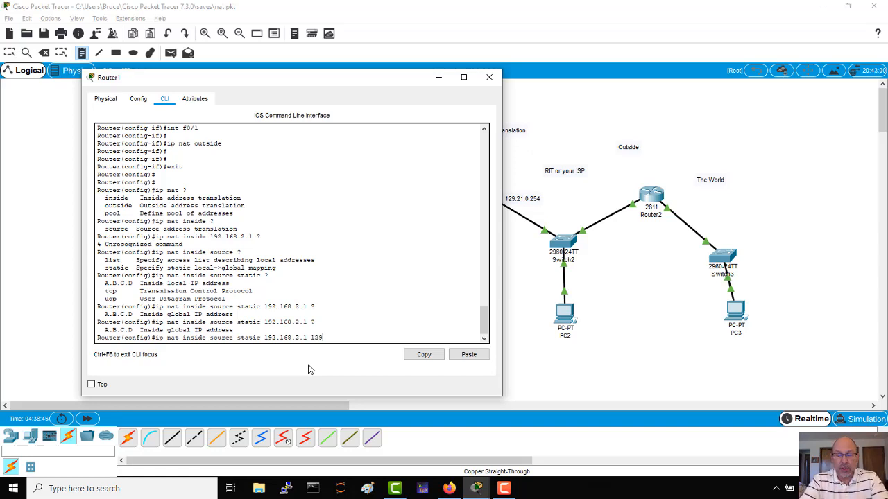
text(.21.)
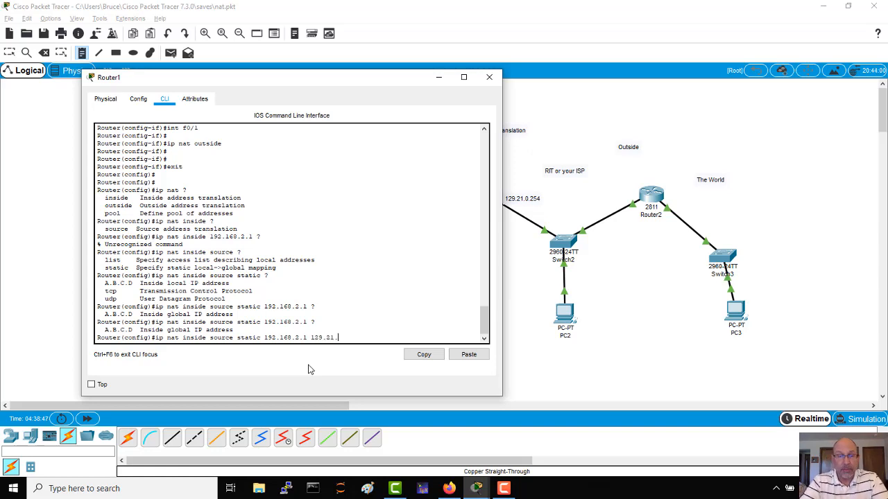
text(0.)
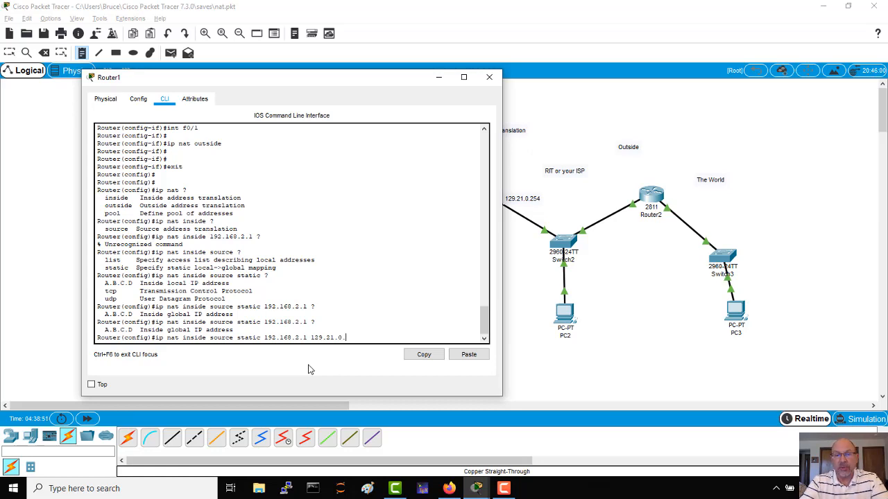
text(99)
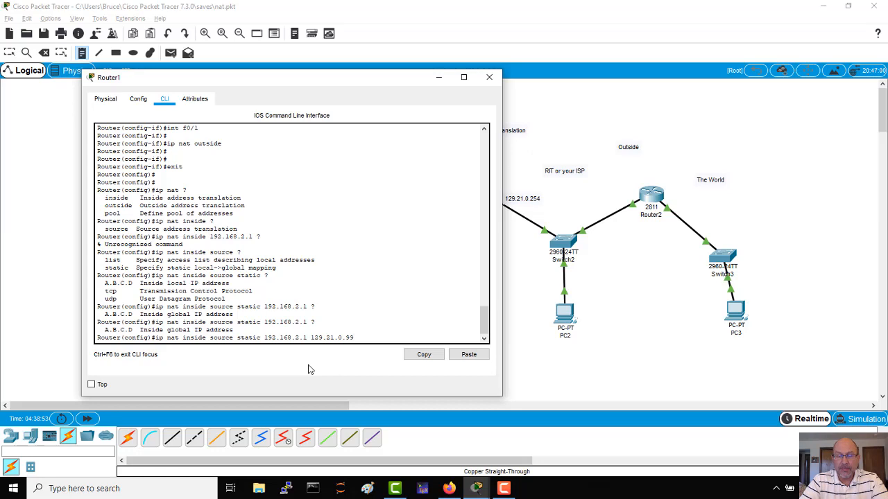
text( ?)
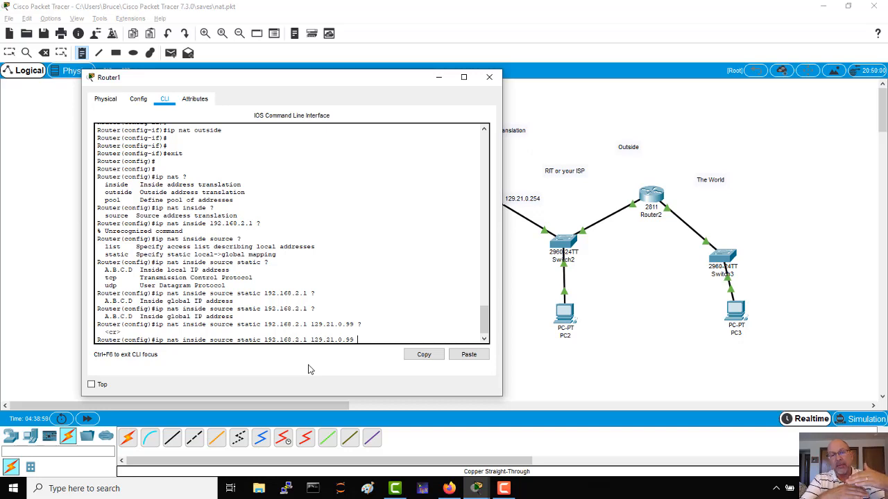
key(Return)
key(Return)
key(Return)
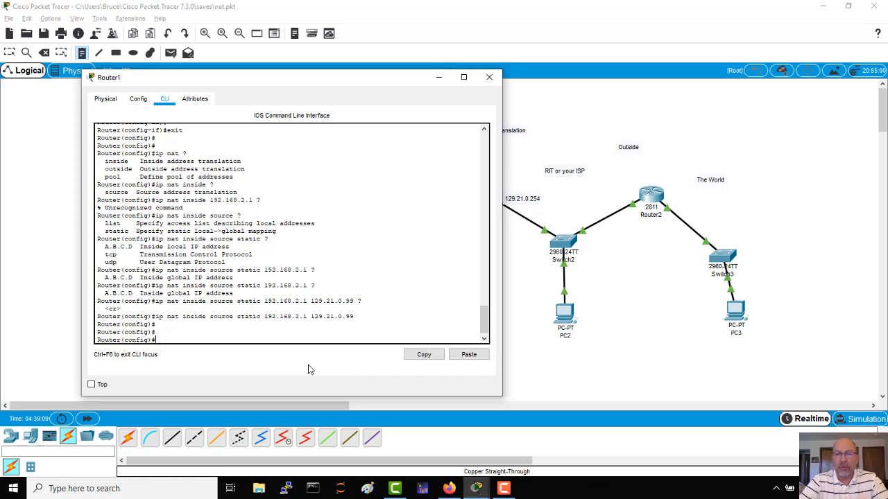
Put the Router1 window away and clear the IPv4 gateway in PC2's global settings.
click(438, 79)
click(566, 323)
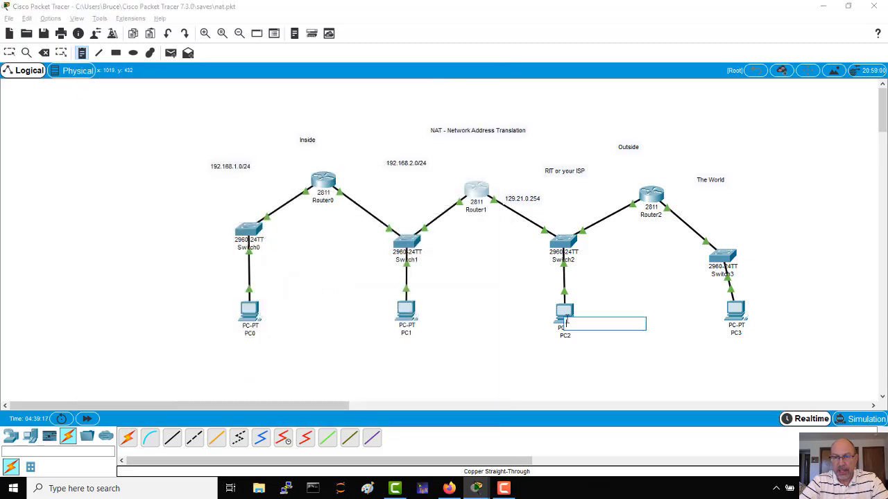
click(564, 314)
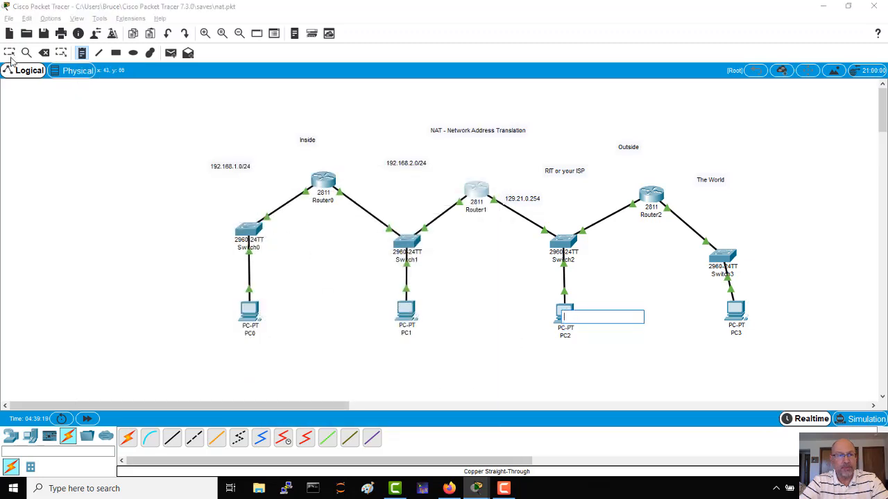
click(9, 54)
click(572, 318)
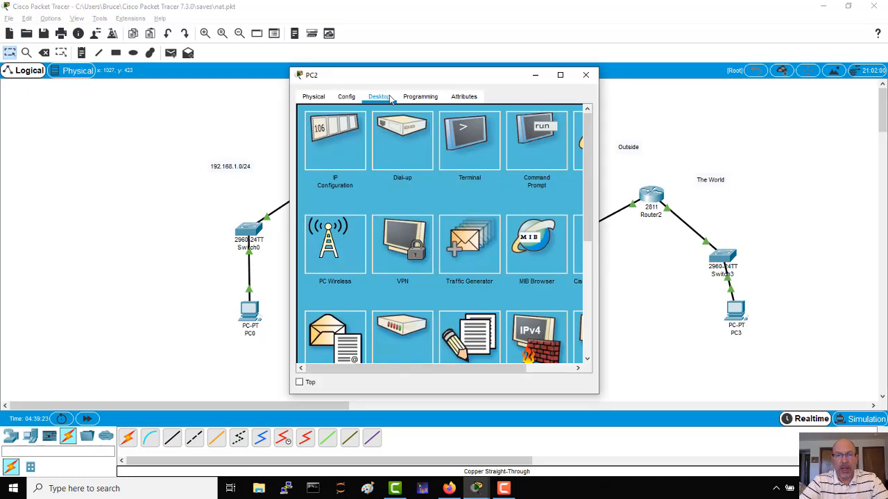
click(346, 98)
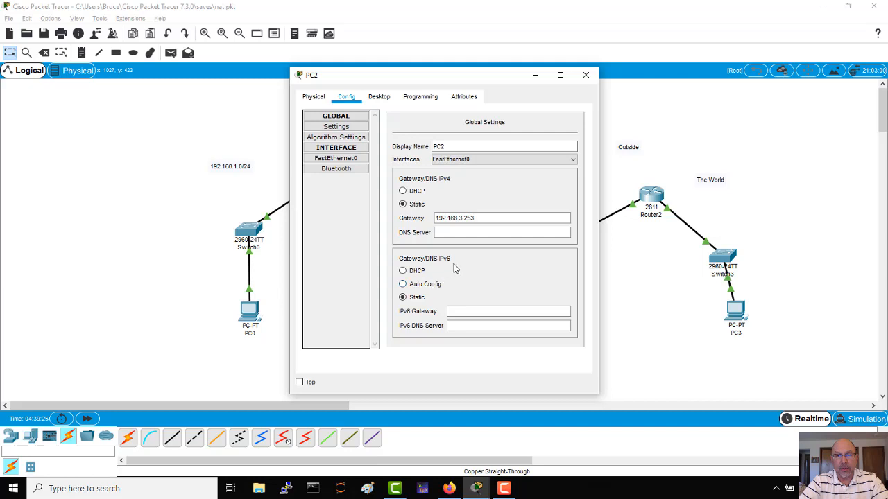
click(494, 220)
key(BackSpace)
key(BackSpace)
key(BackSpace)
key(BackSpace)
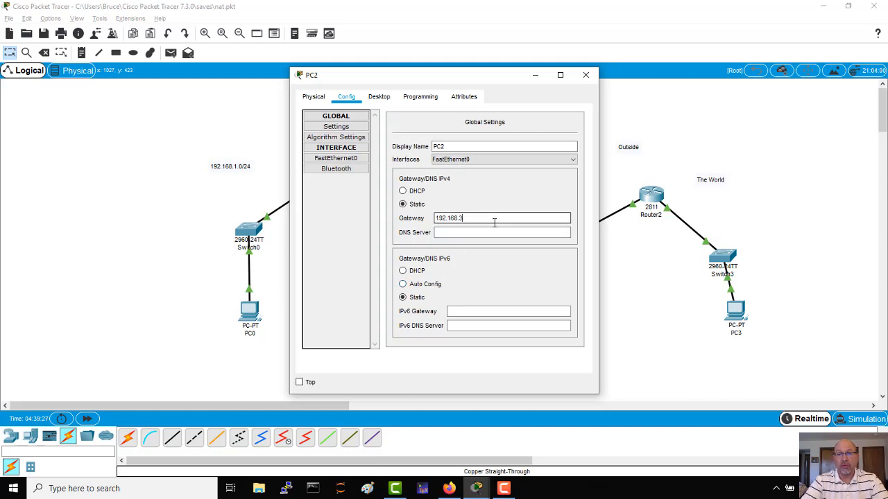
key(BackSpace)
key(BackSpace)
key(BackSpace)
key(BackSpace)
key(BackSpace)
key(BackSpace)
key(BackSpace)
key(BackSpace)
key(BackSpace)
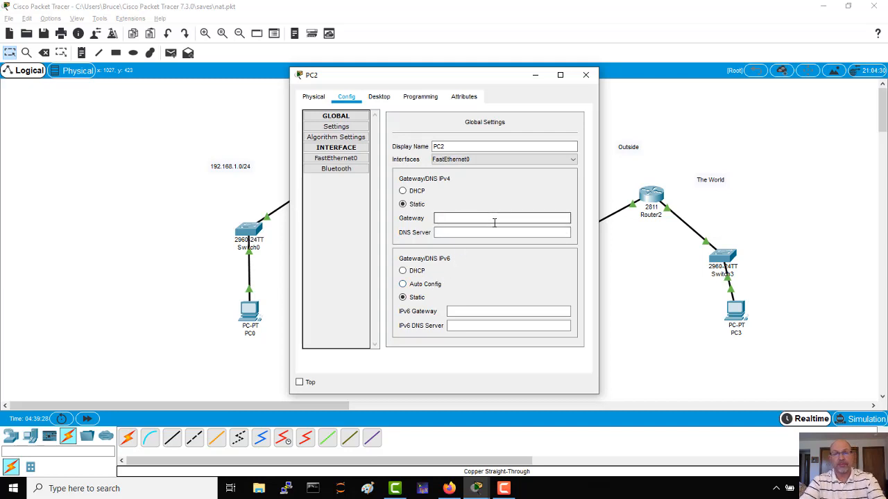
Set PC2's FastEthernet0 interface to IP address 129.21.0.1 with subnet mask 255.255.0.0.
click(335, 158)
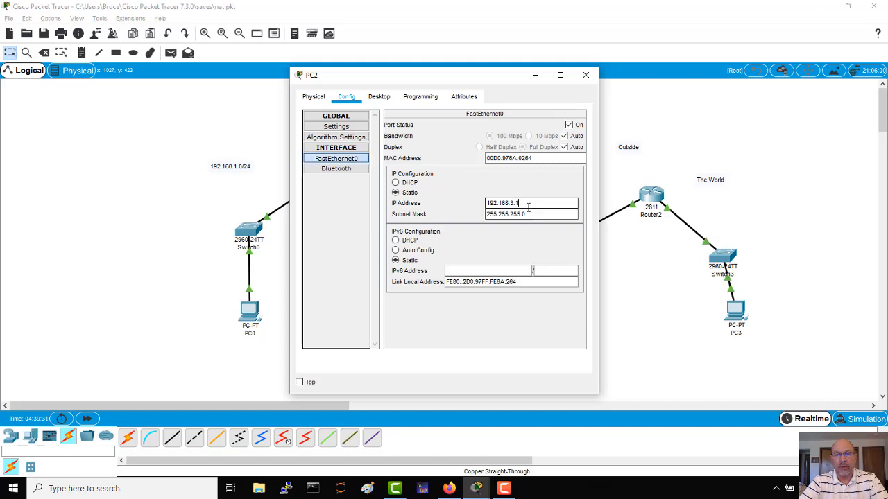
drag(522, 203, 479, 202)
text(129.21)
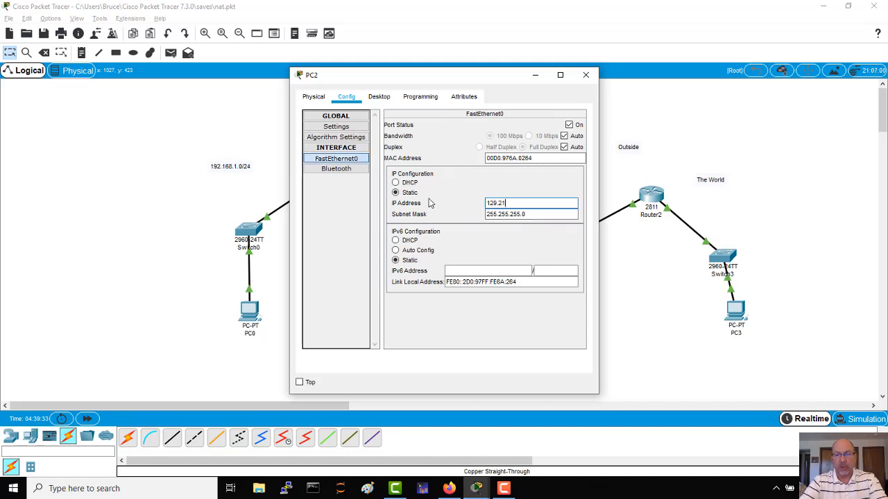
text(.0.1)
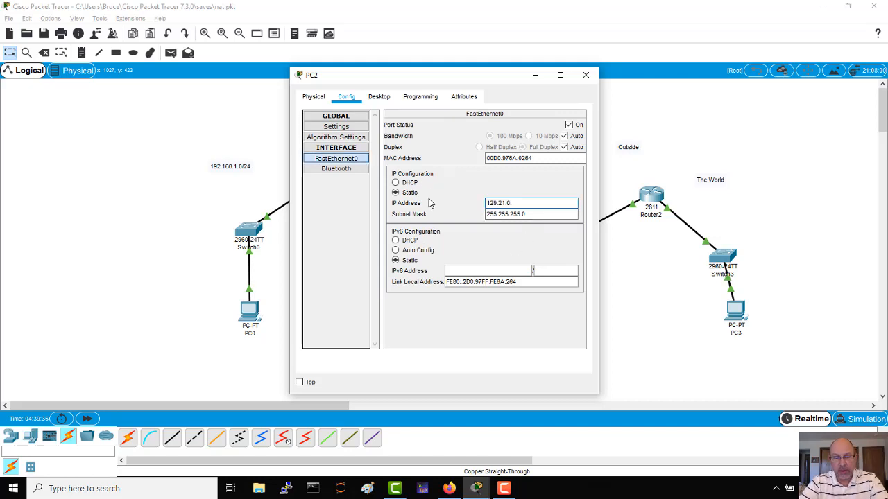
click(536, 214)
key(BackSpace)
key(BackSpace)
key(BackSpace)
key(BackSpace)
key(BackSpace)
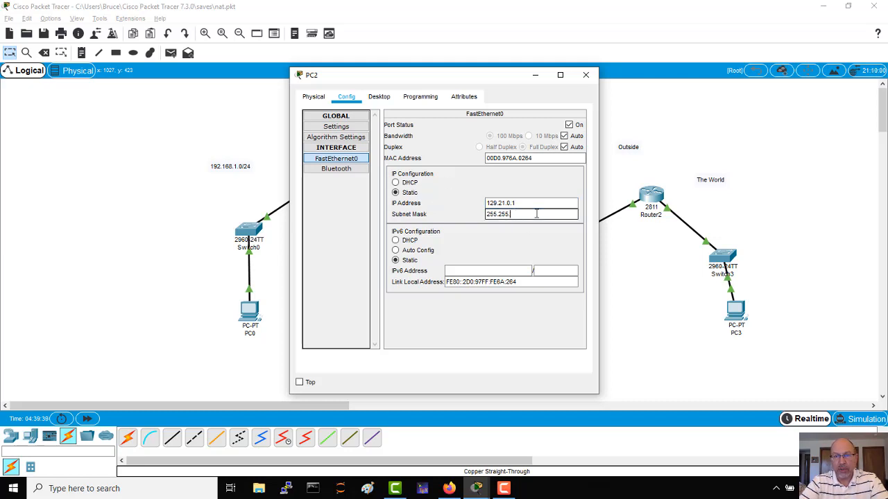
text(0.0)
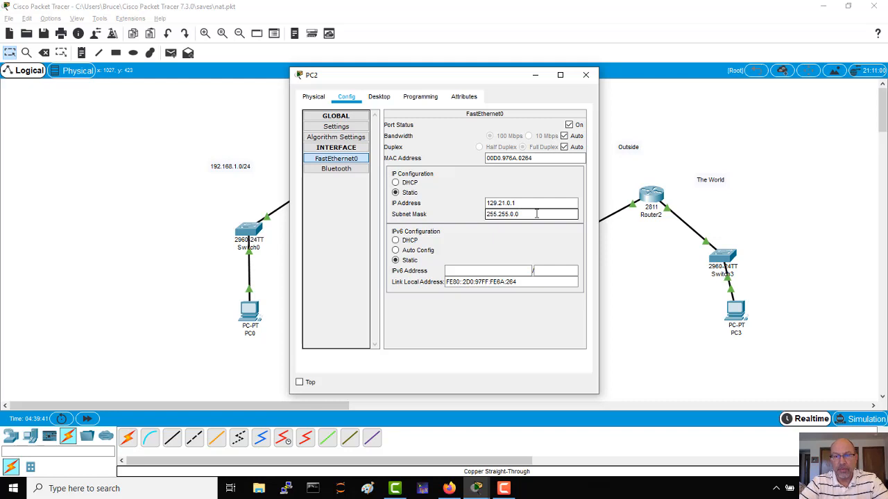
Set PC2's IPv4 default gateway to 129.21.0.254 and close its configuration.
click(338, 127)
click(469, 219)
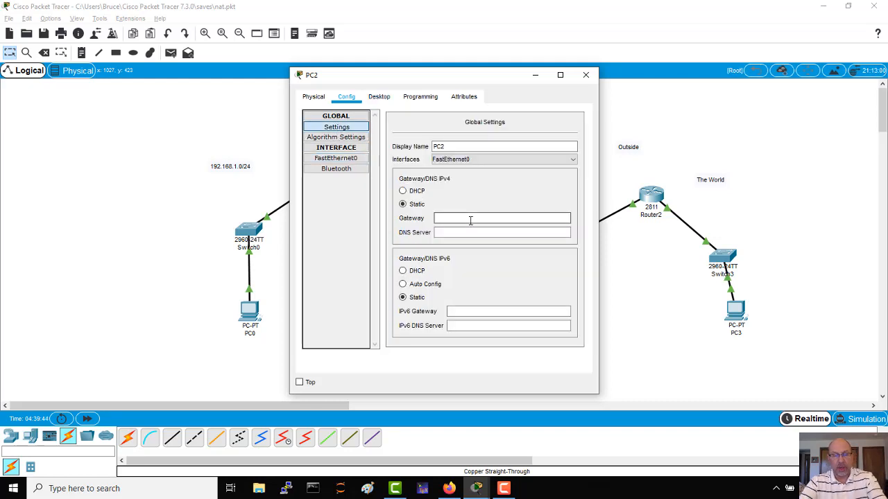
text(129.21.0.)
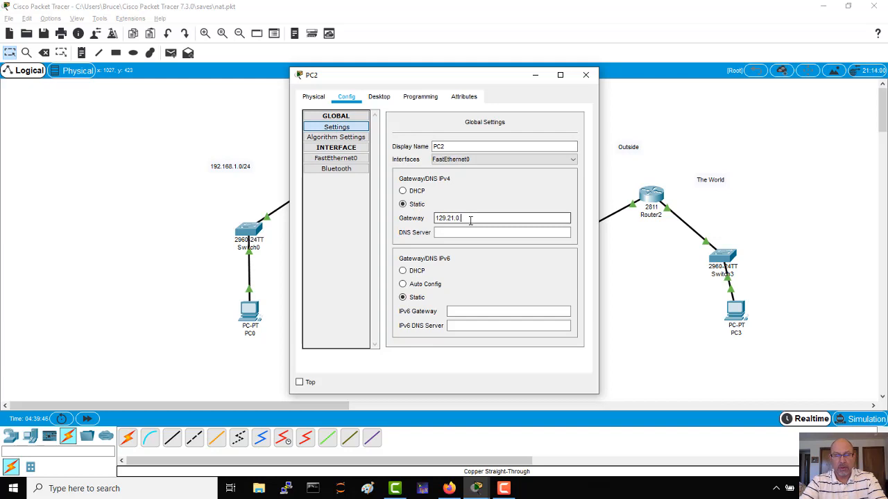
text(254)
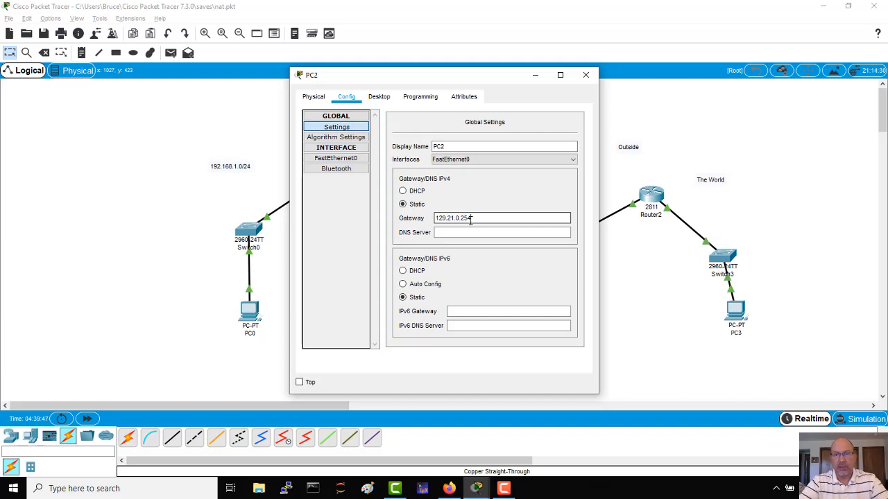
click(586, 76)
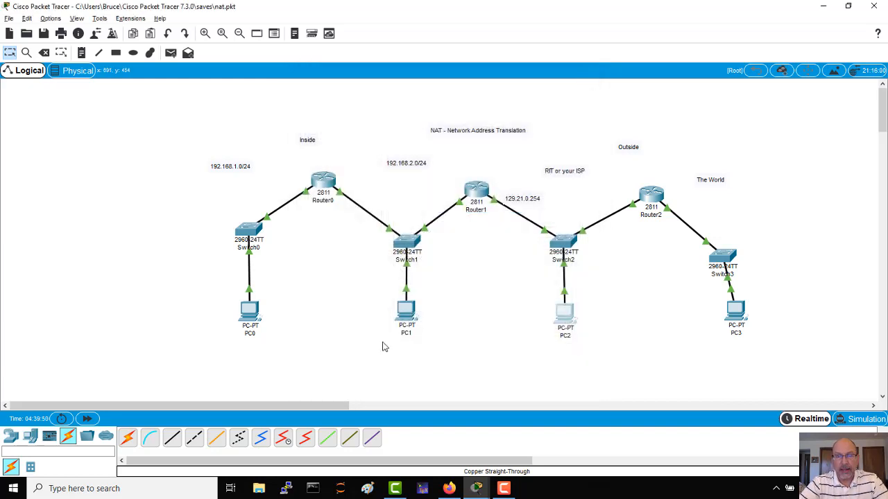
Open Router0's command line, enable privileged mode, and enter global configuration mode with conf t.
mouse_move(408, 313)
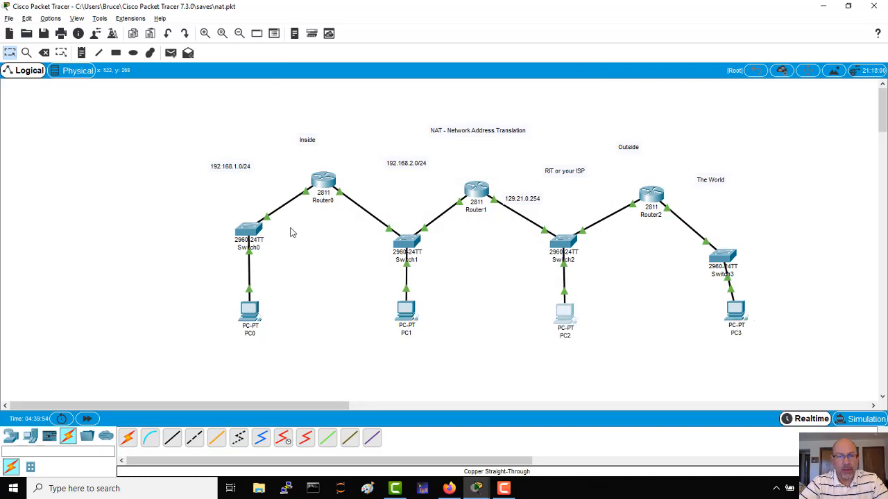
click(322, 178)
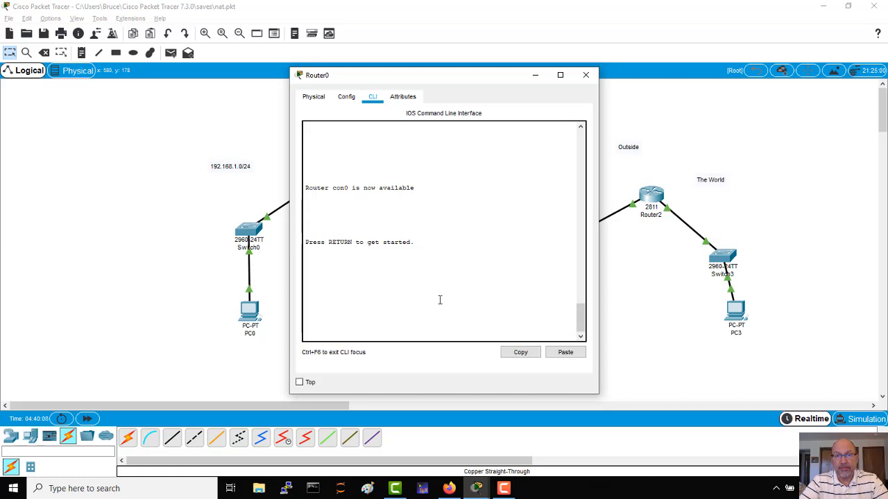
key(Return)
key(Return)
key(Return)
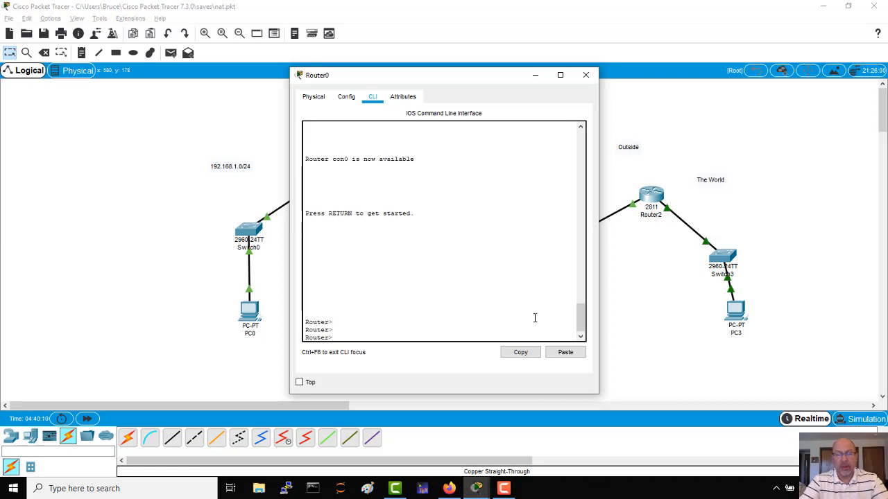
text(ena)
key(Return)
text(conf t)
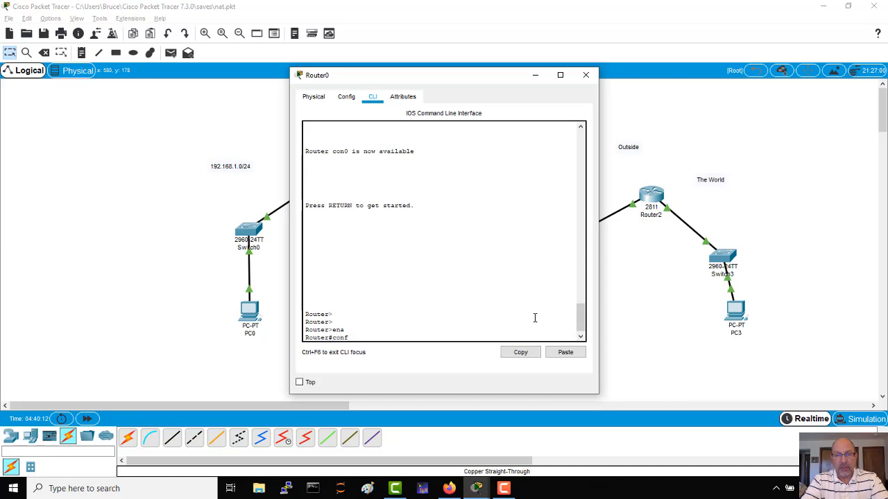
key(Return)
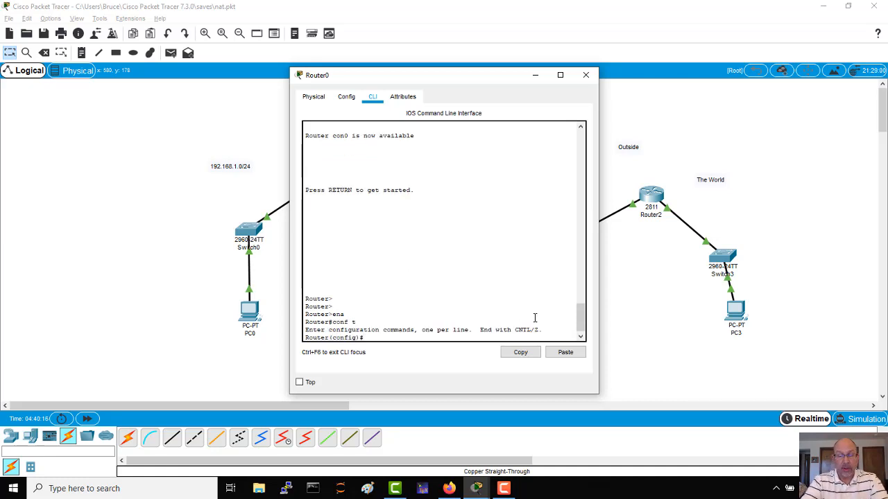
Add a static route on Router0 to 129.21.0.0 255.255.0.0 via 192.168.2.254 and leave configuration mode.
text(ip route)
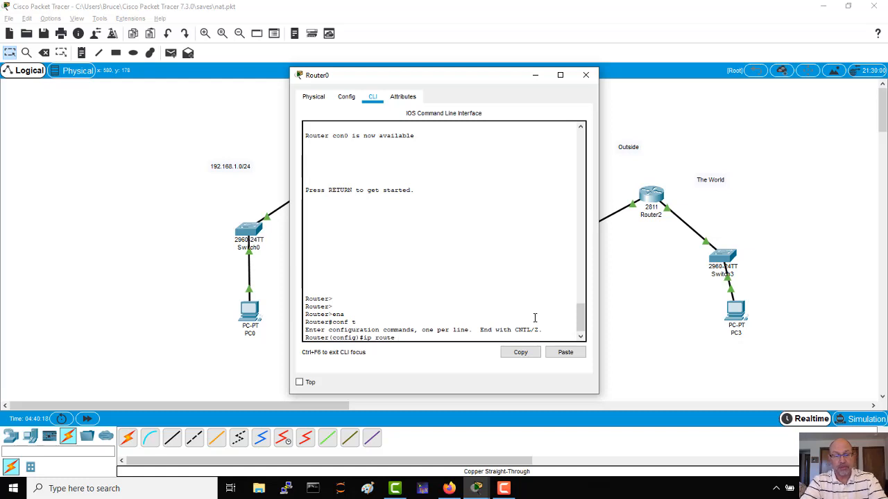
text( 125.21.0.0)
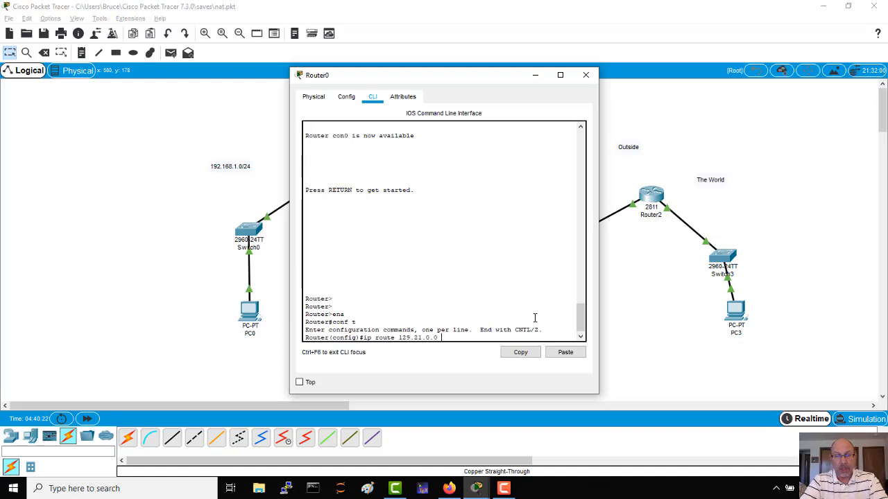
text( 255.255.0.0)
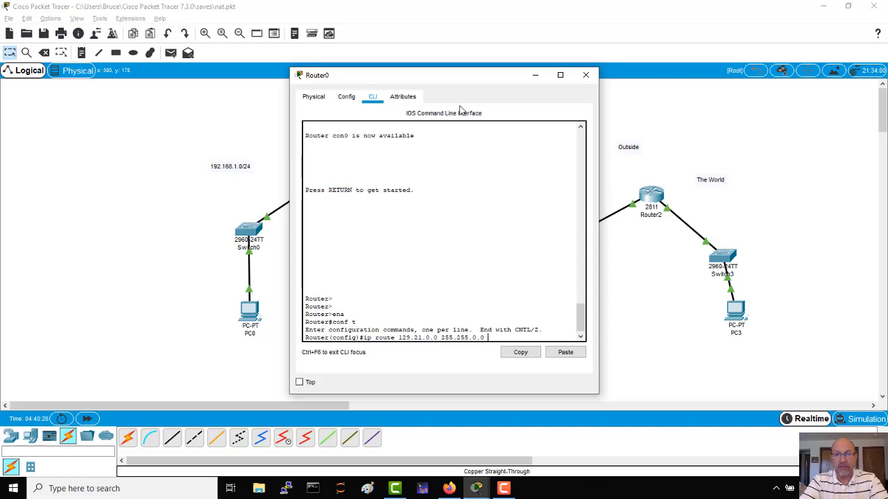
drag(466, 79, 718, 74)
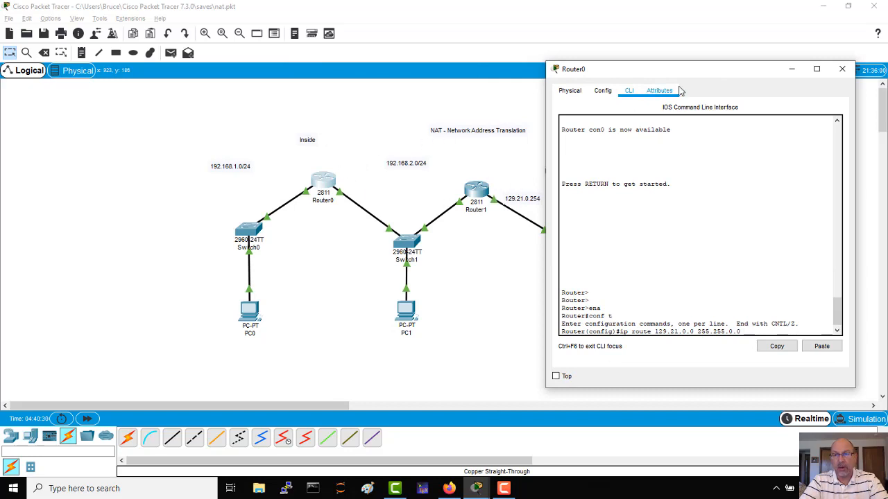
drag(682, 68, 527, 73)
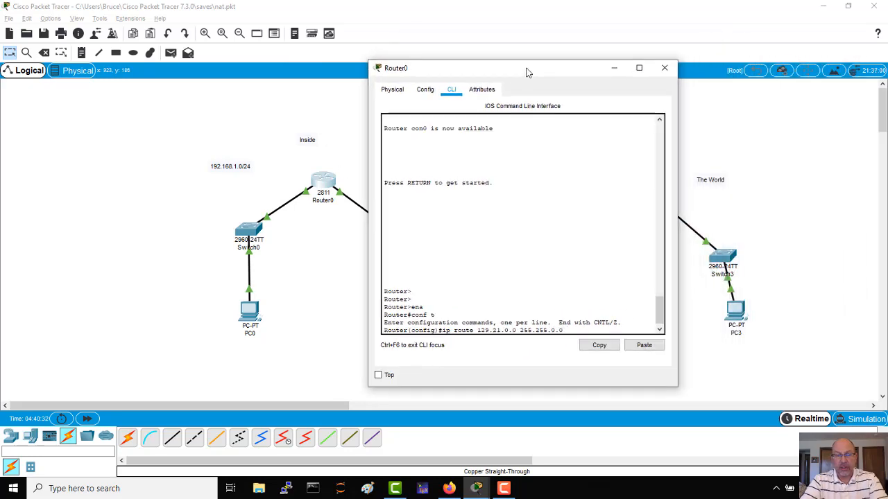
text(192.1)
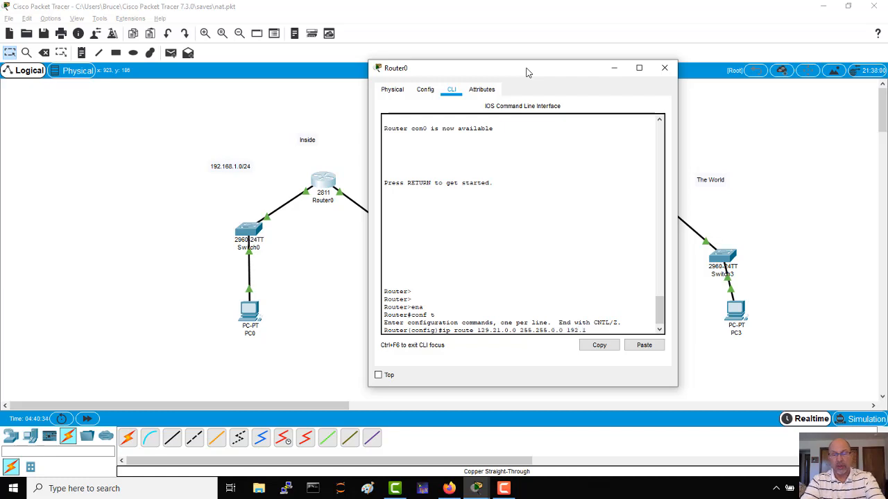
text(68.2)
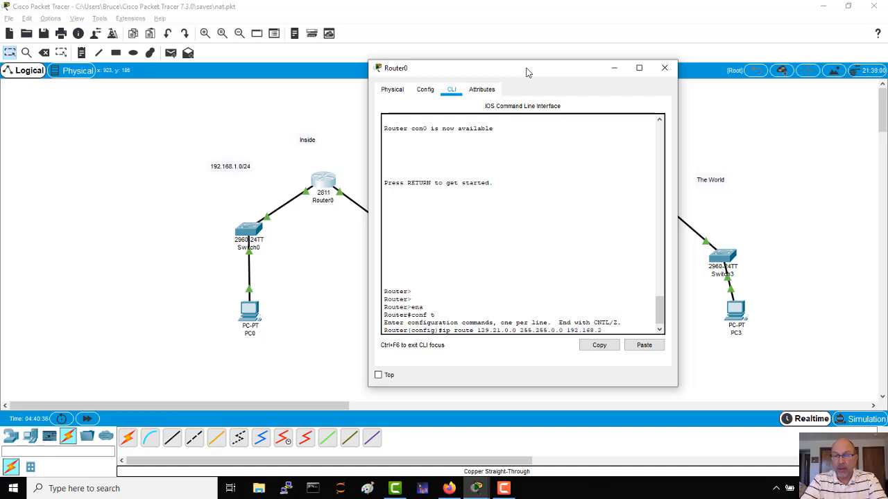
text(.25)
key(Return)
key(Return)
key(Return)
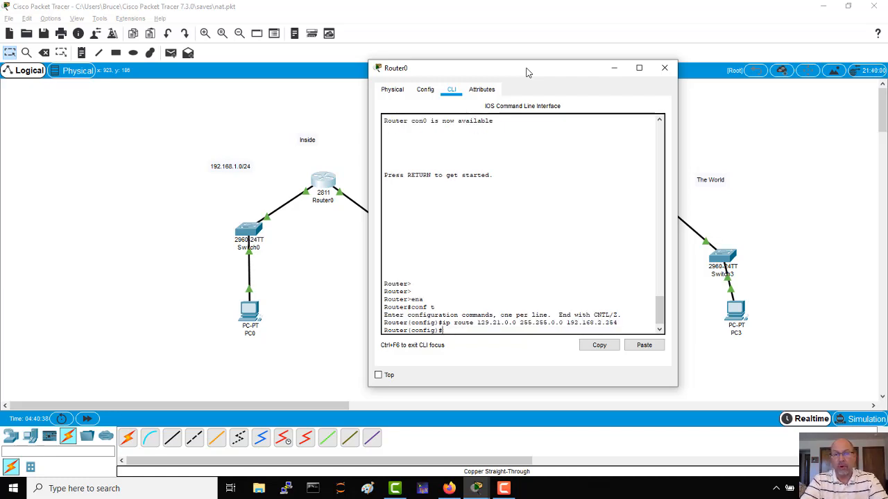
key(ctrl+z)
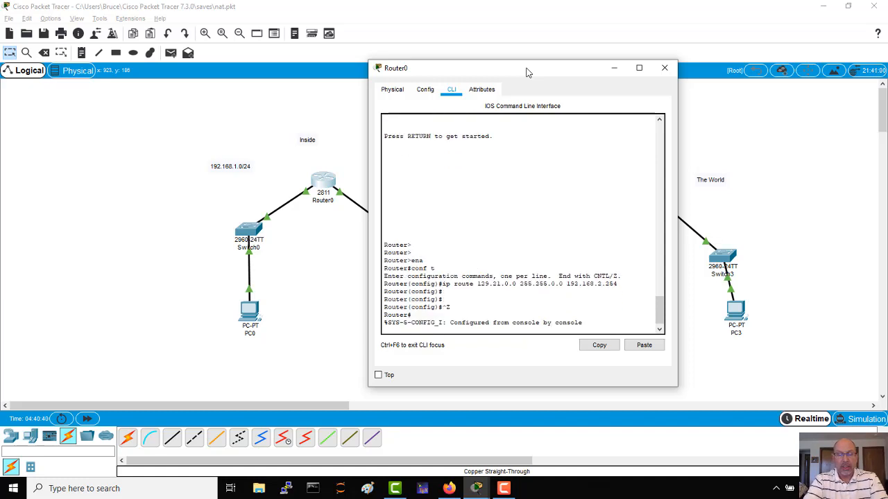
Show Router0's IP routing table with sh ip route, review its entries, and close the router window.
text(sh ip route)
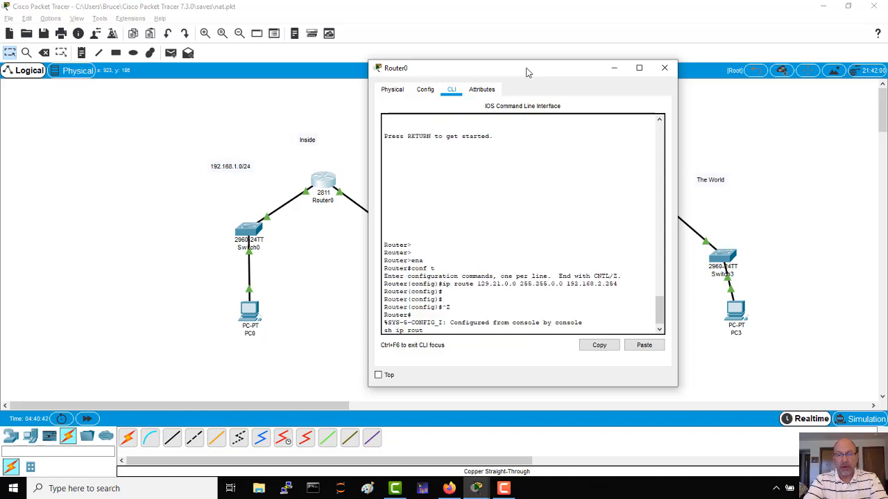
key(Return)
key(Return)
key(Return)
key(Return)
key(Return)
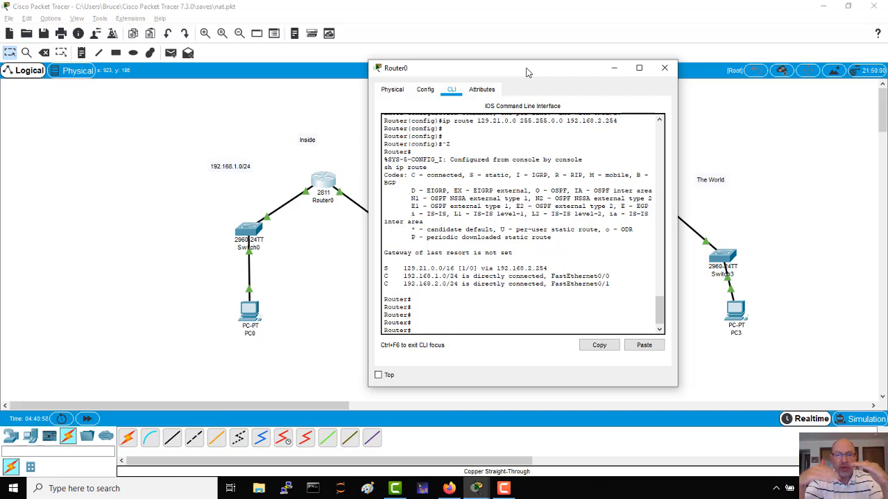
click(664, 68)
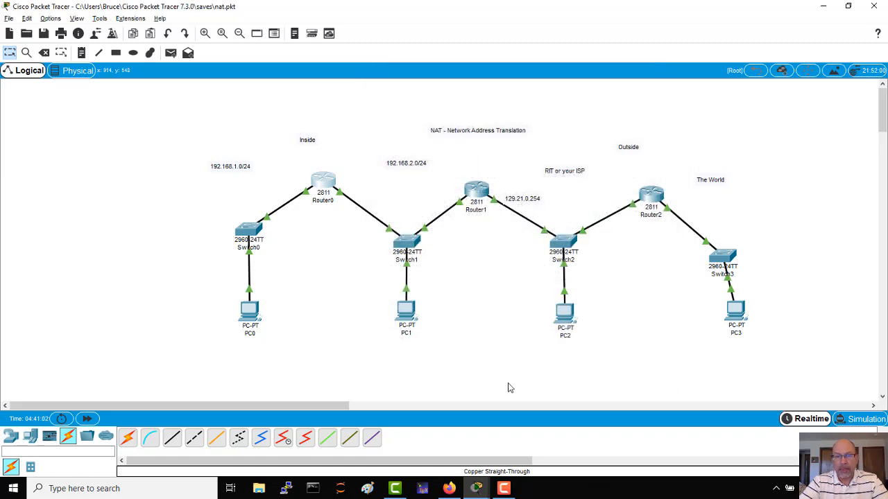
Open PC1's command prompt and ping PC2 at 129.21.0.1.
click(406, 312)
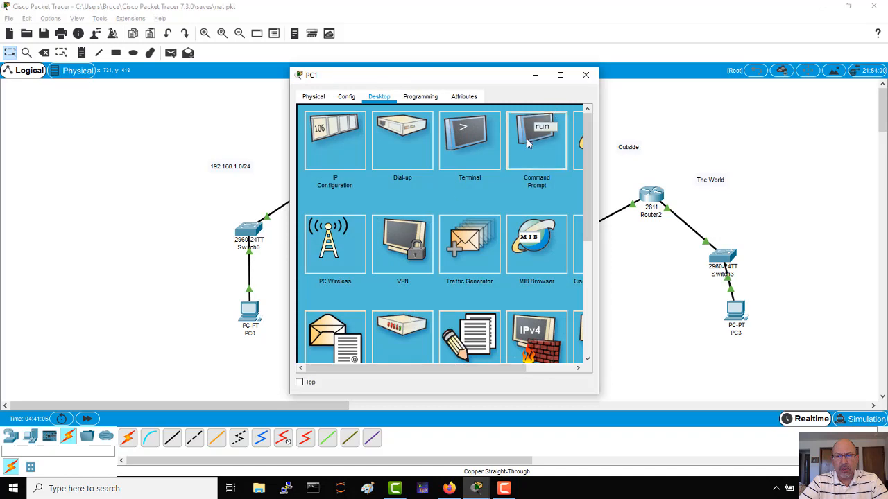
click(527, 132)
drag(253, 109, 259, 89)
key(Return)
key(Return)
key(Return)
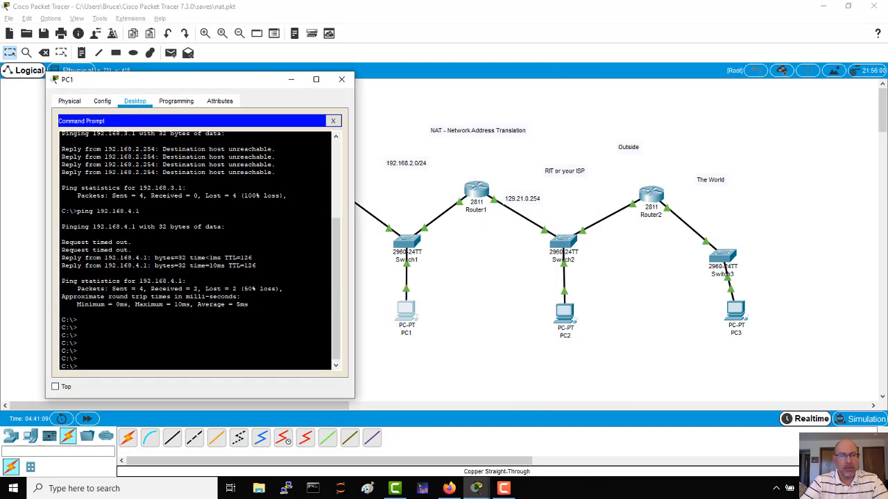
text(ping )
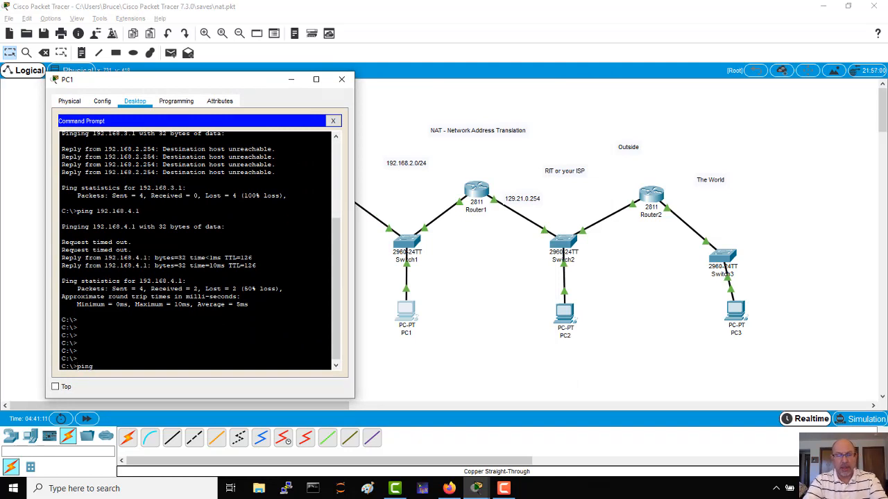
text(129.21)
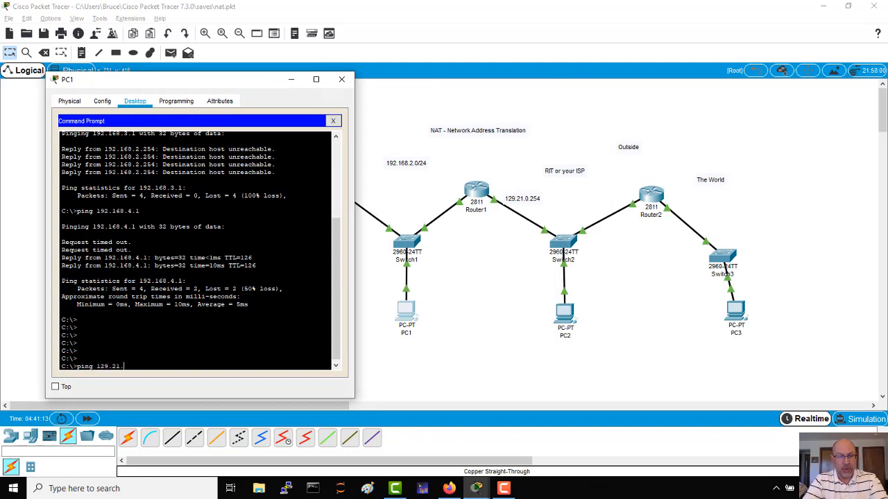
text(.0.1)
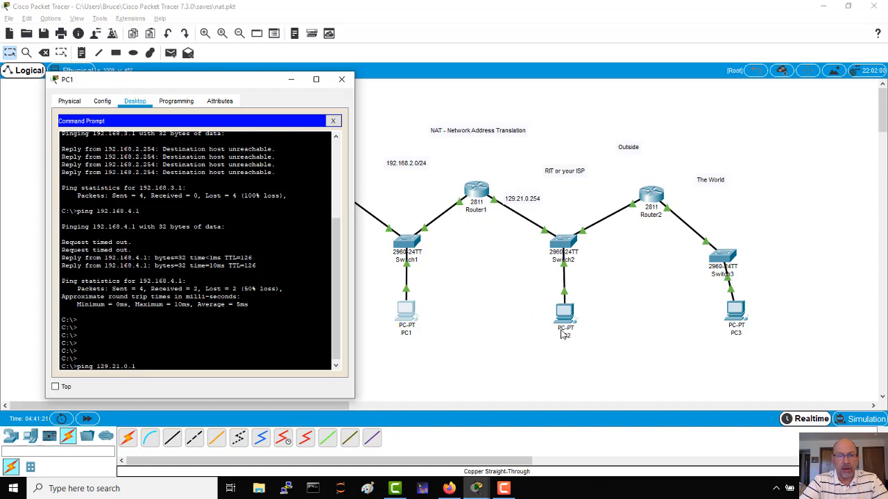
key(Return)
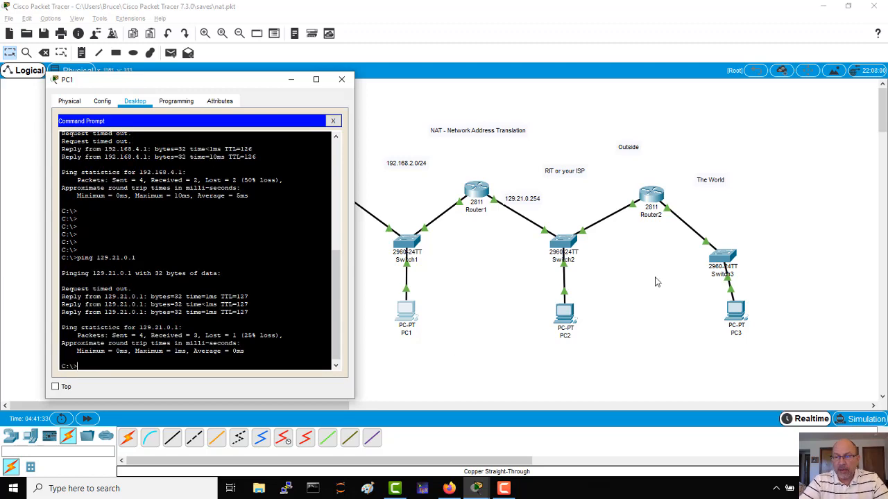
Switch to Simulation mode and rerun the ping to 129.21.0.1 from PC1's command prompt.
click(841, 421)
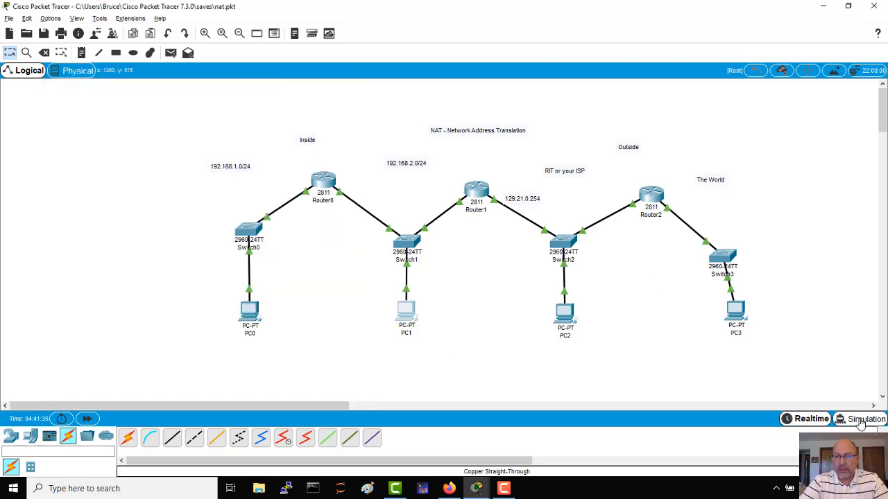
click(405, 314)
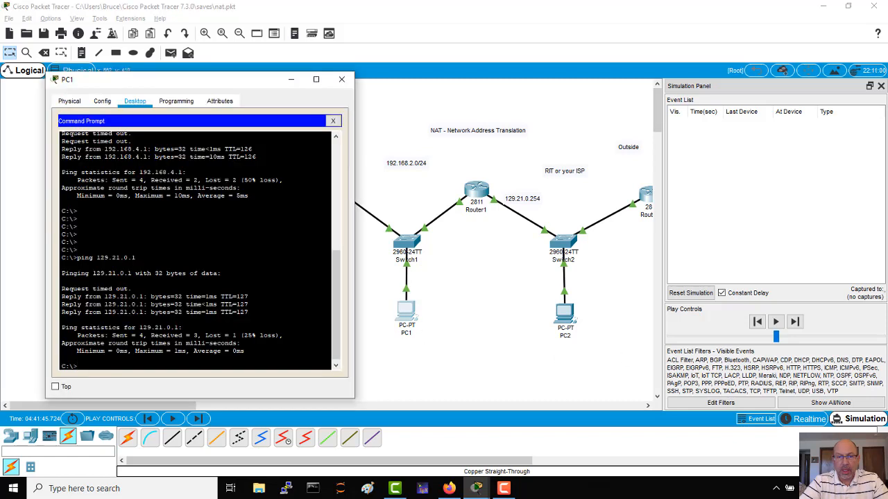
key(Up)
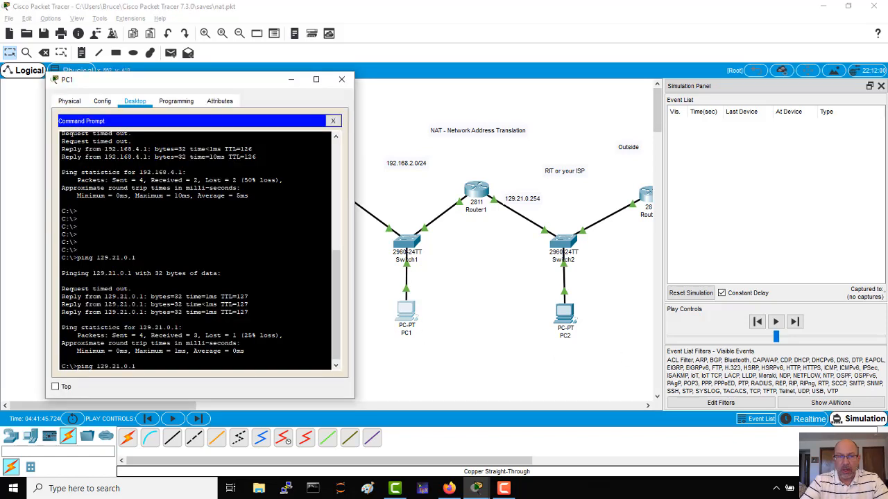
key(Return)
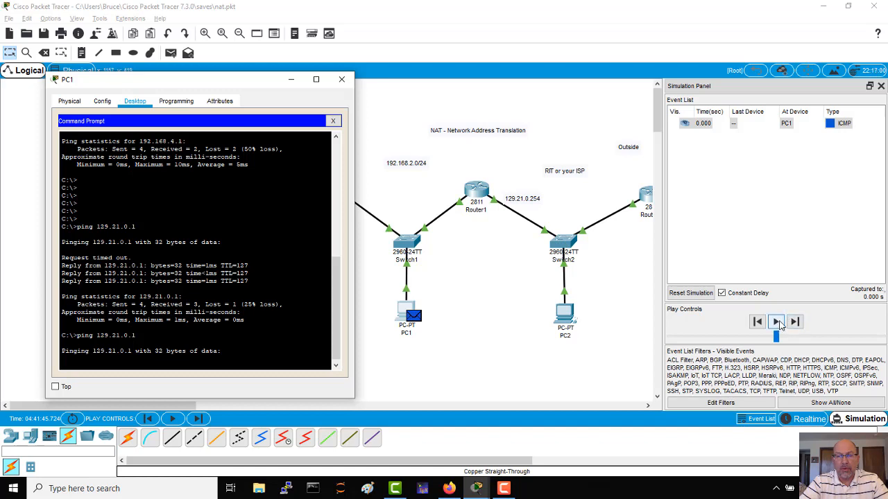
Advance the simulation event by event until the ICMP packet has travelled from PC1 to Switch2.
click(776, 322)
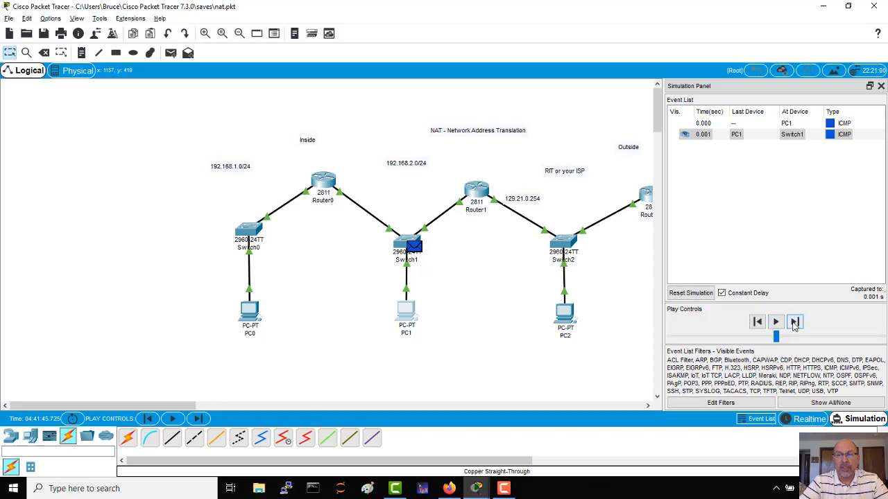
click(794, 322)
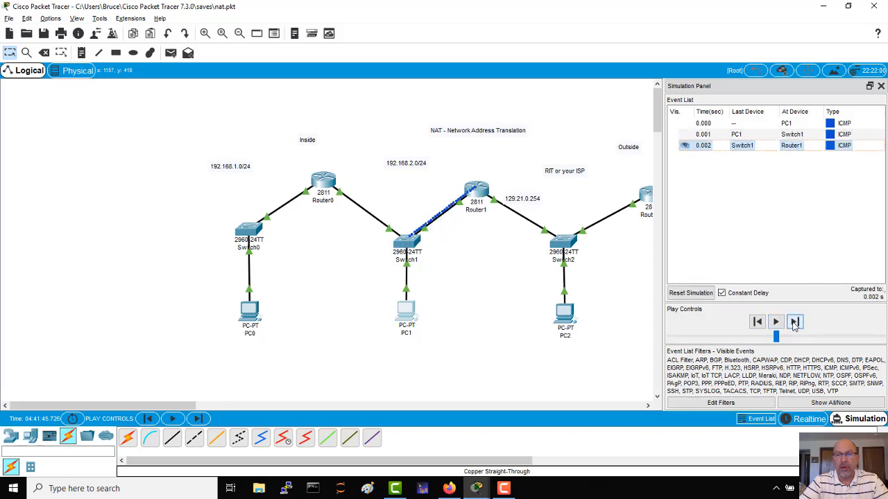
click(794, 323)
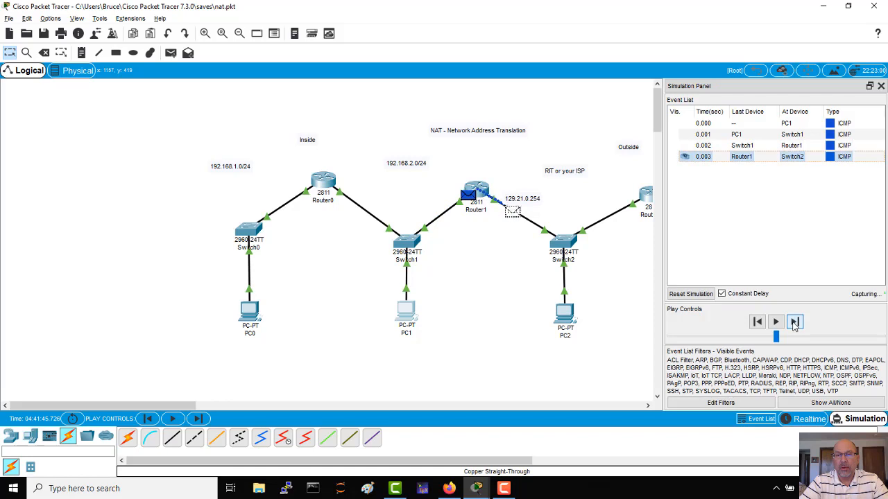
Inspect the source and destination IP in the inbound PDU details of the packet at Switch2, then close them.
click(742, 157)
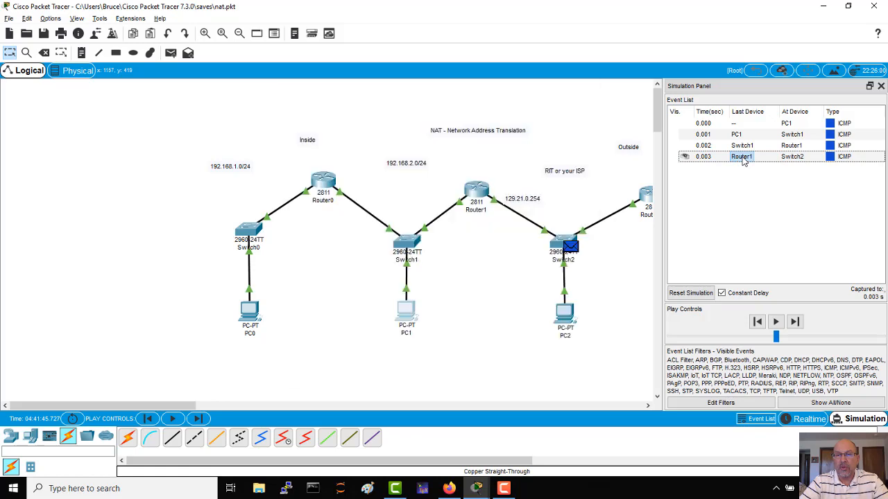
click(743, 158)
click(702, 156)
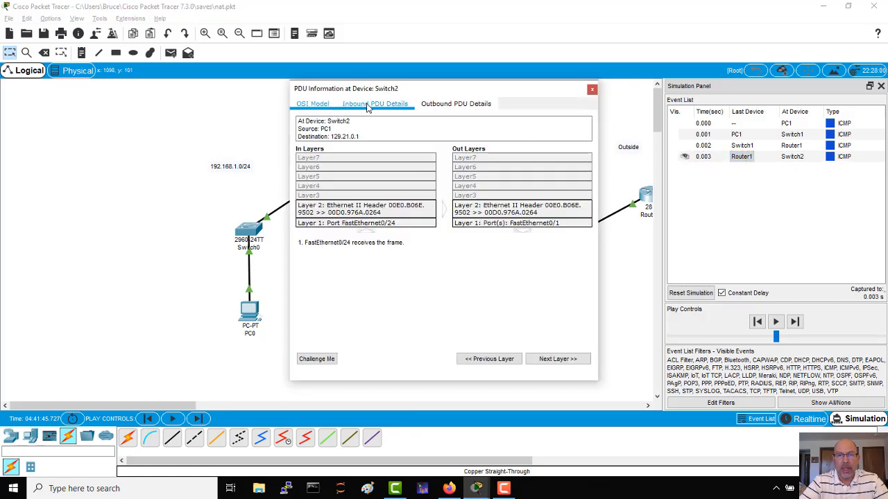
click(368, 107)
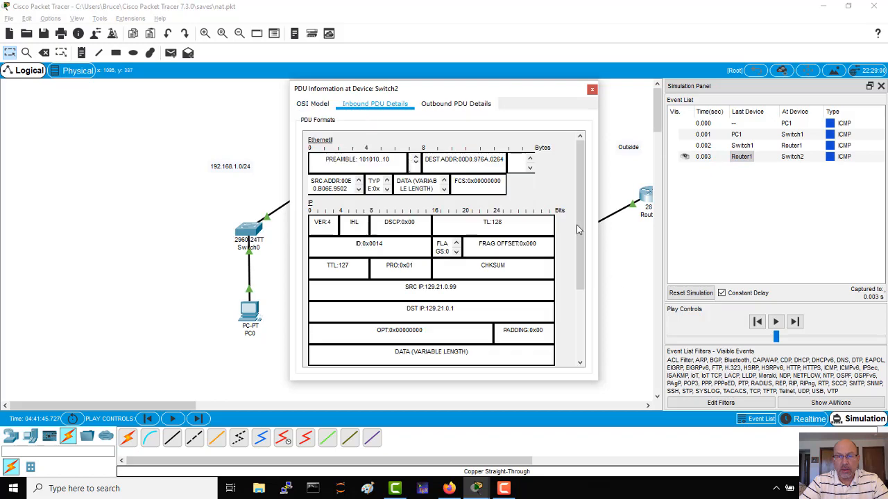
drag(580, 227, 579, 249)
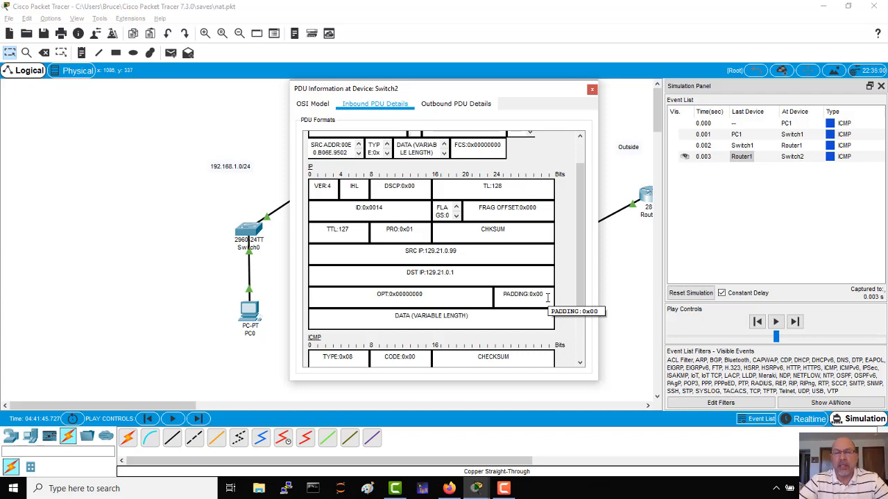
click(591, 88)
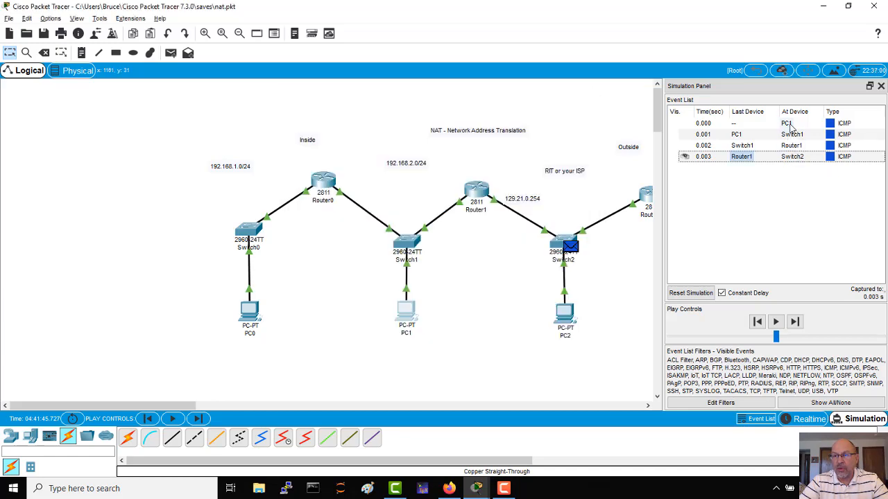
Inspect the source and destination IP in the inbound PDU details of the packet at Switch1, then close them.
click(792, 135)
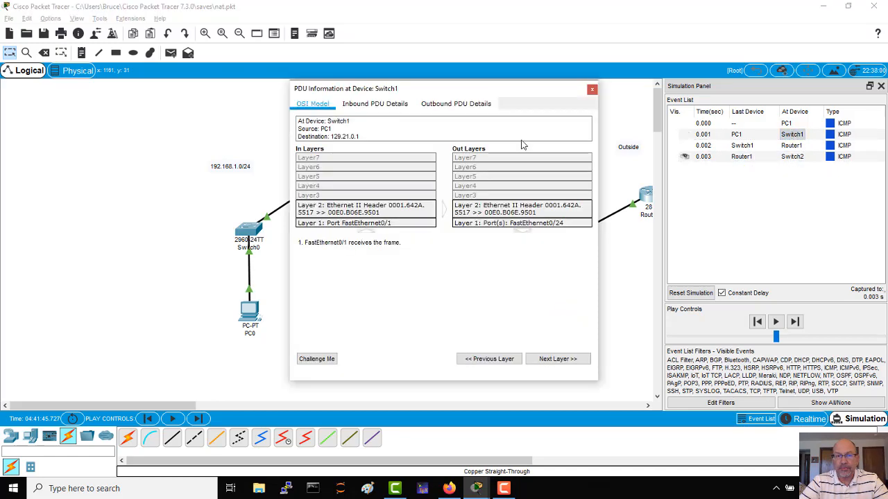
click(381, 106)
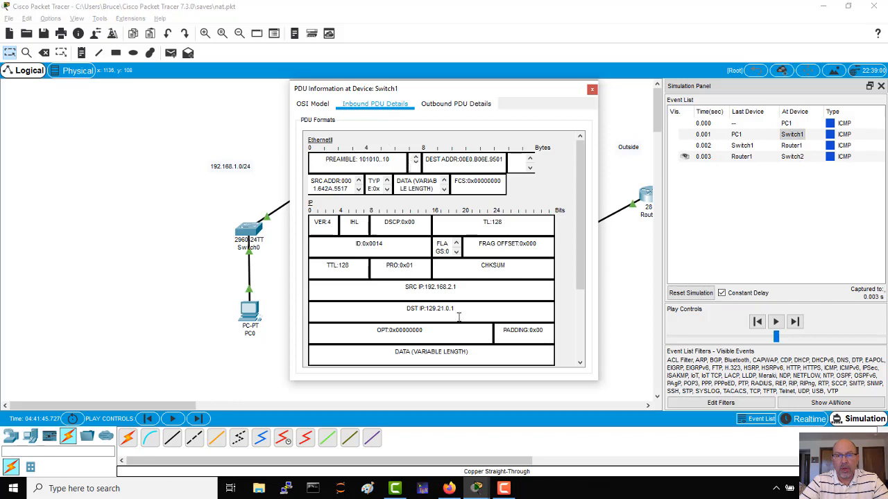
drag(457, 287, 406, 287)
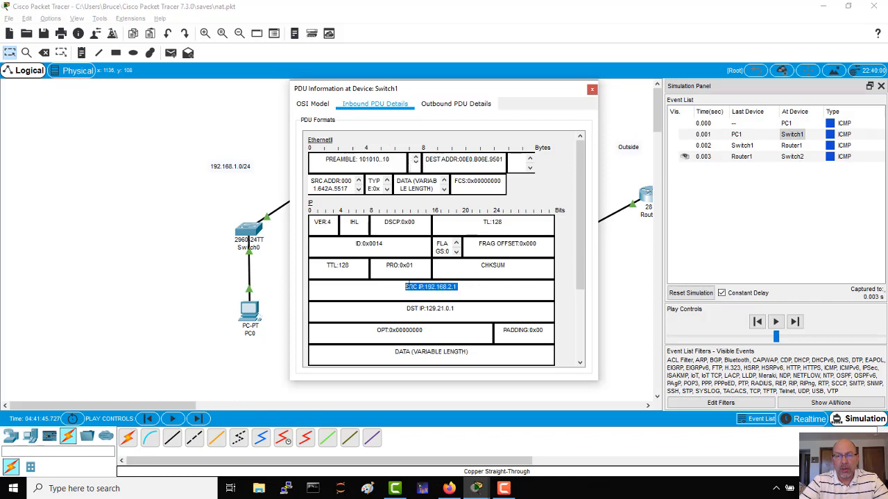
drag(461, 312, 406, 299)
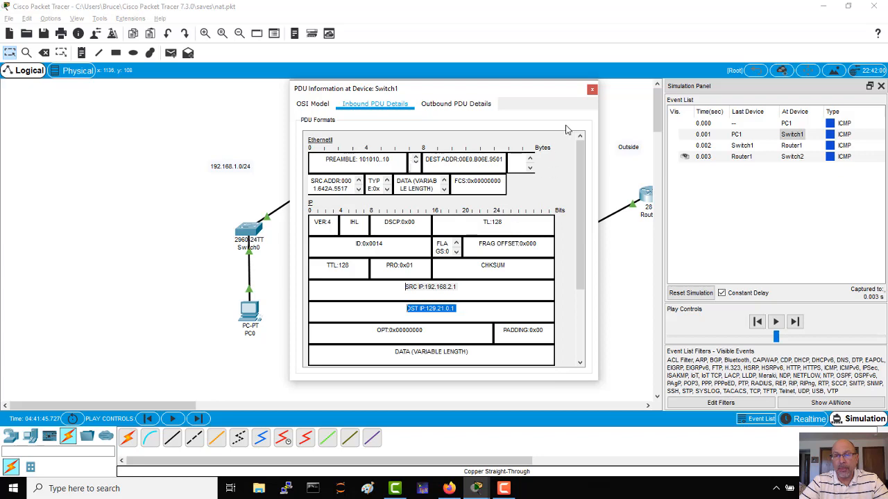
click(592, 91)
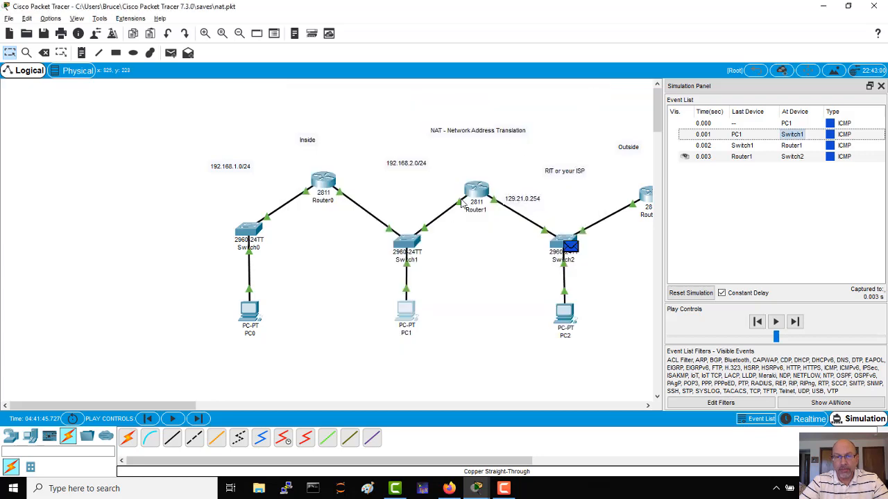
Inspect the source IP in the inbound PDU details of the packet at Switch2 once more, then close them.
mouse_move(469, 197)
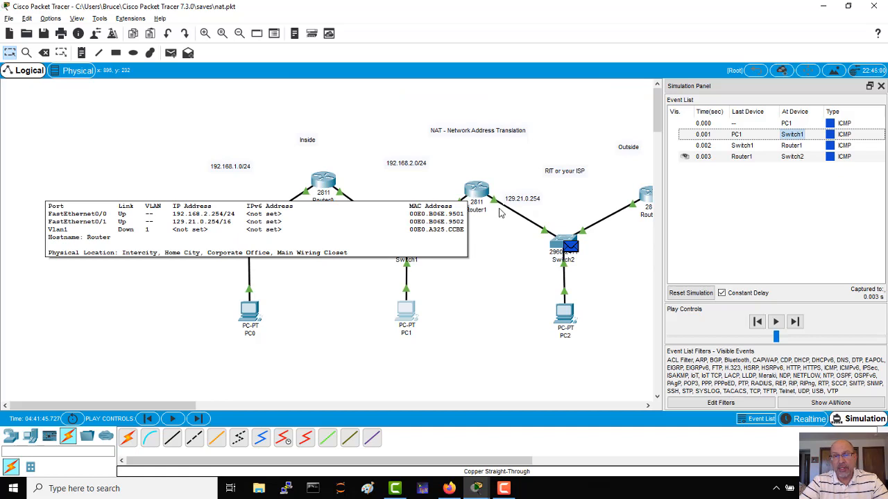
click(789, 157)
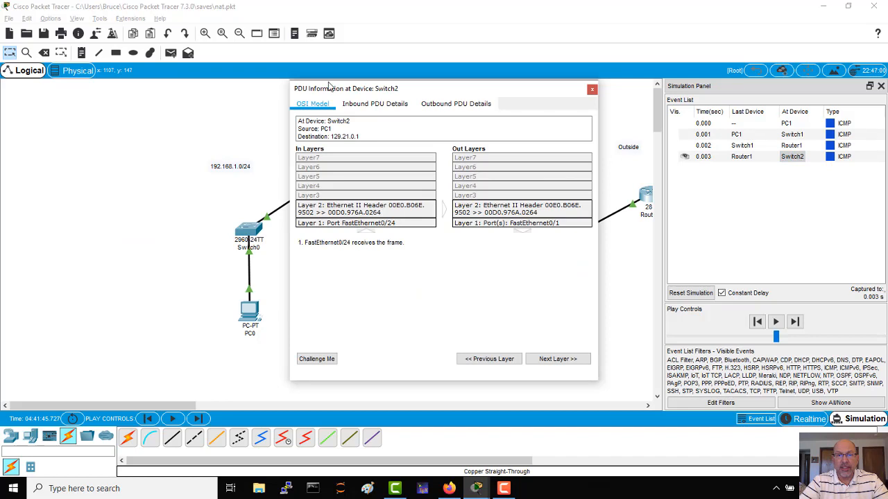
click(359, 104)
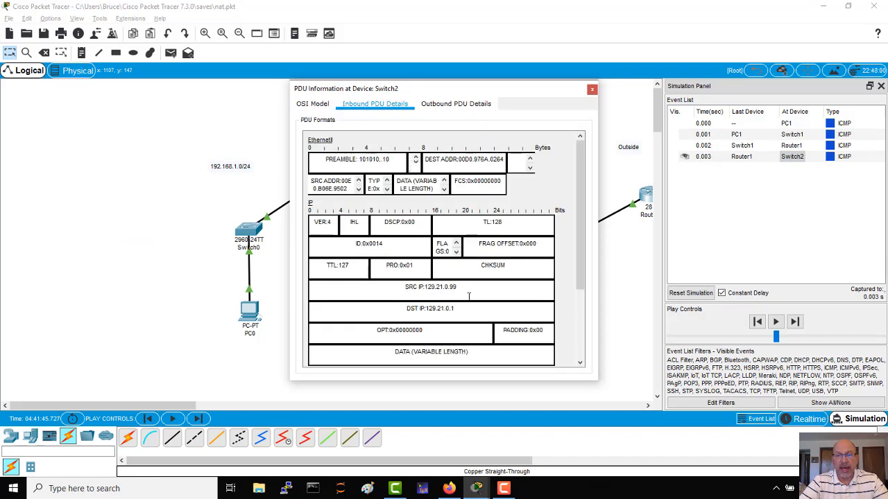
drag(467, 288, 404, 288)
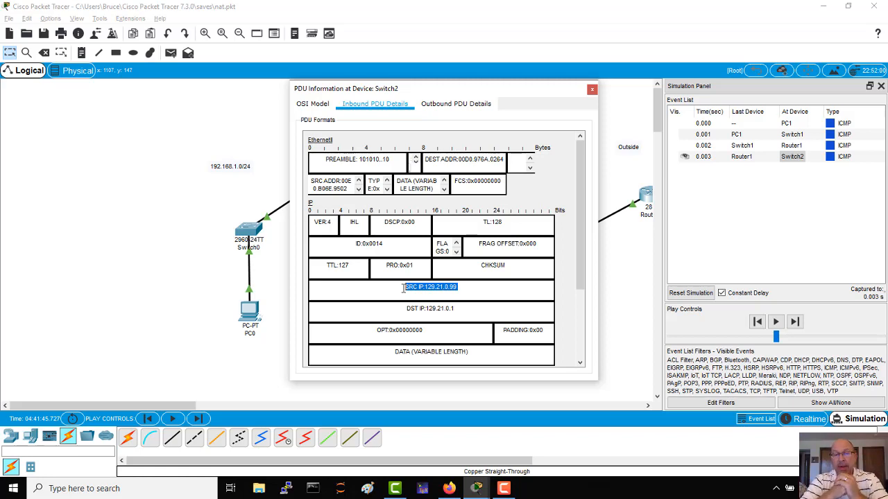
click(467, 287)
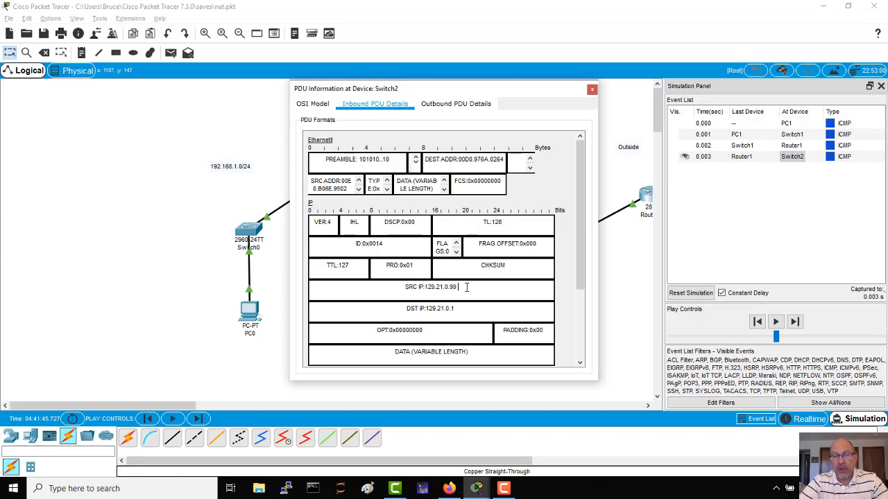
click(592, 90)
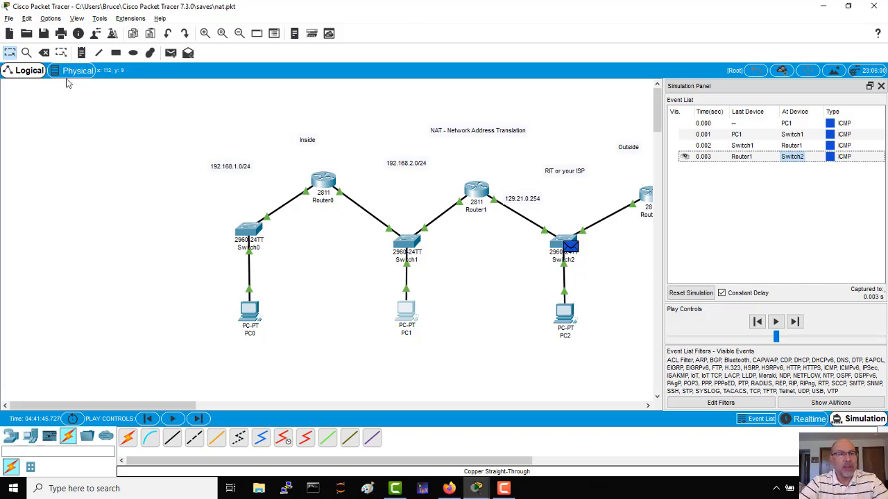
Add a three-line note between PC1 and PC2 reading "static mapping", "pools" and "overload".
click(81, 53)
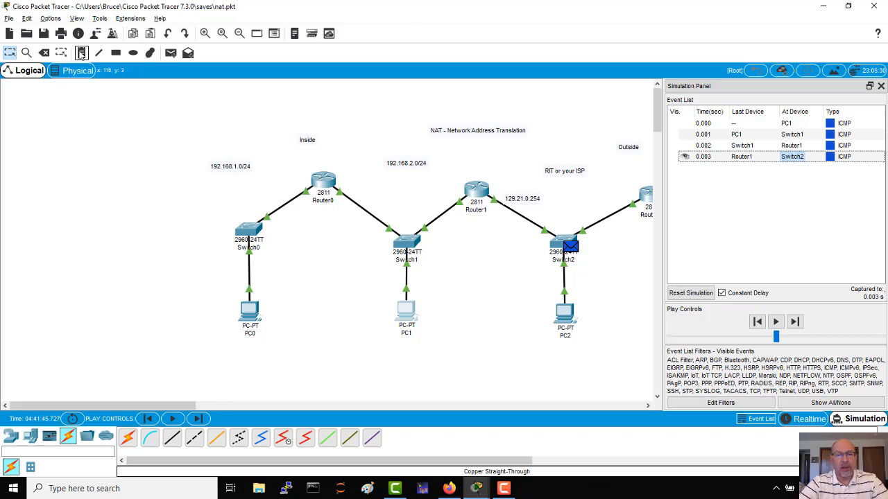
click(451, 277)
text(static)
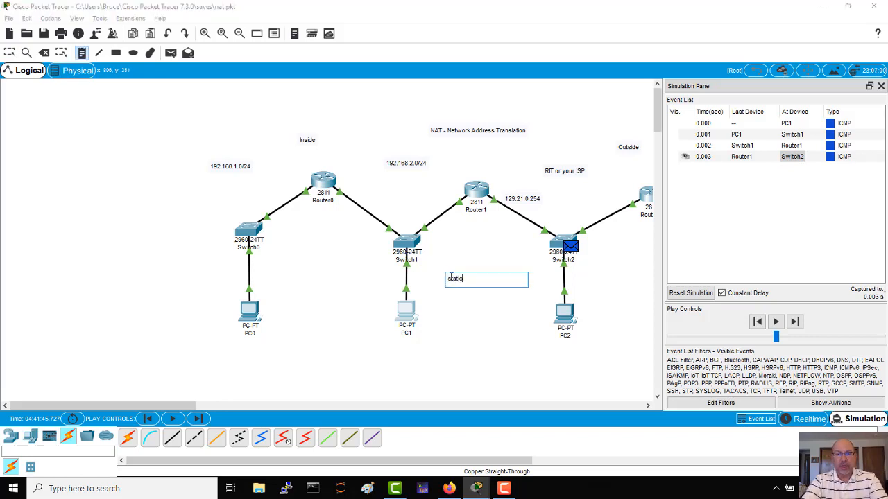
text( p)
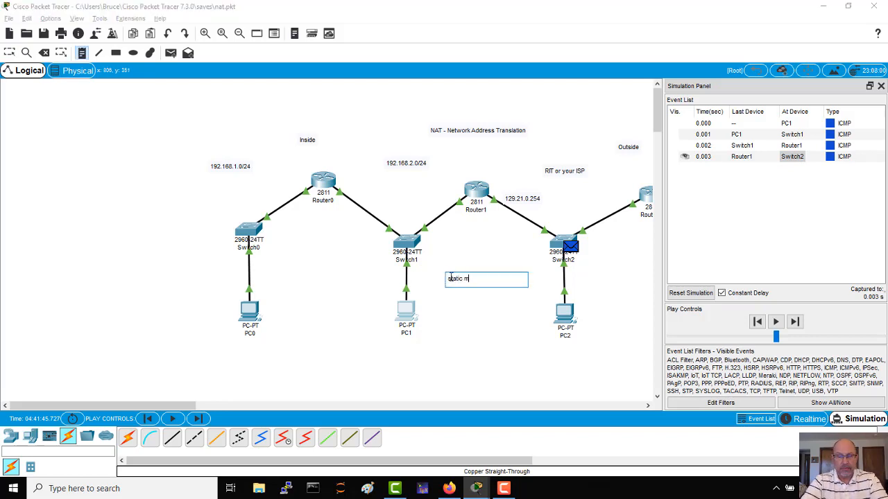
text(apping)
key(Return)
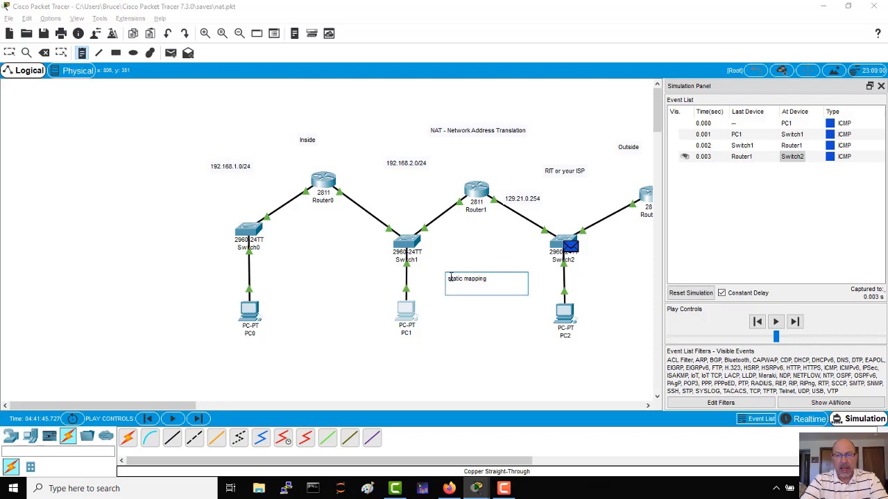
text(pool)
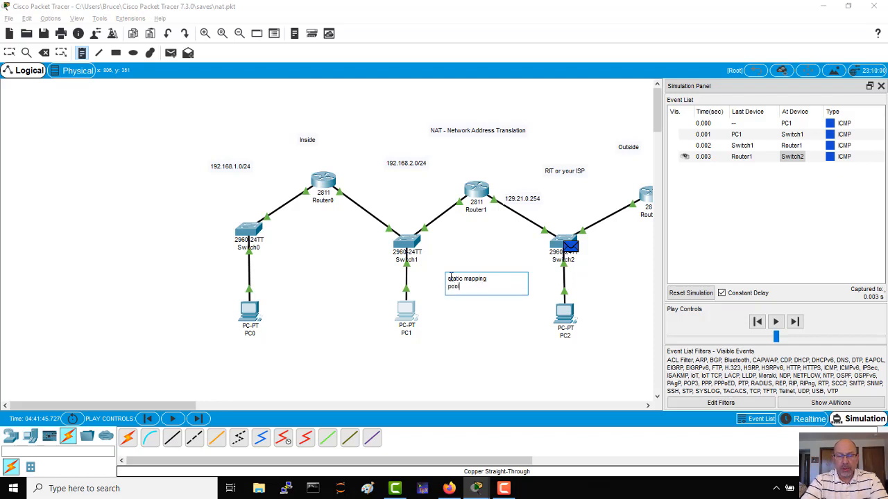
text(s)
key(Return)
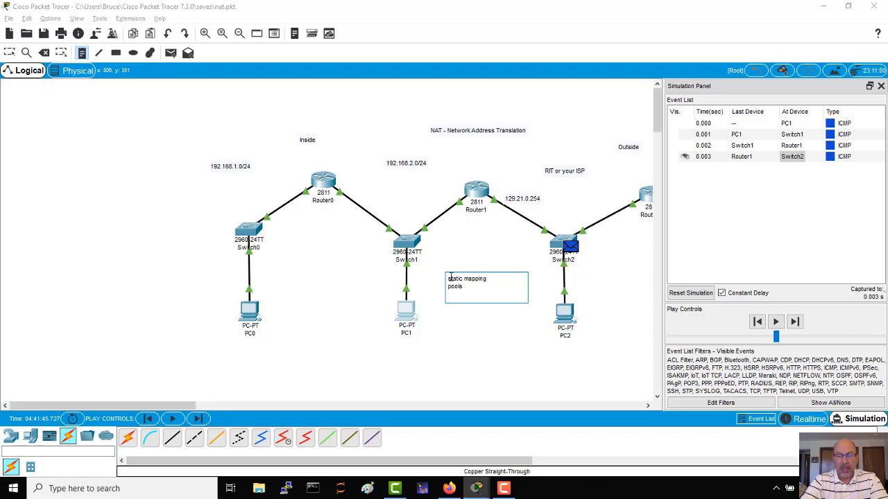
text(overload)
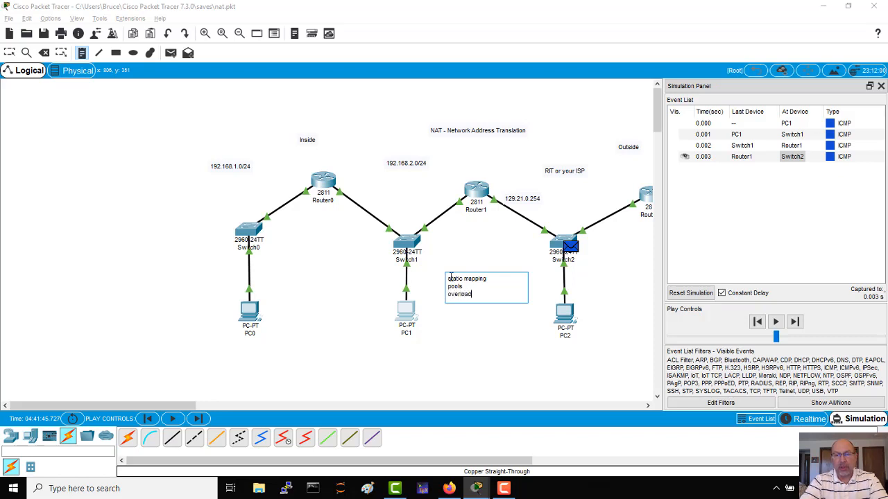
click(495, 361)
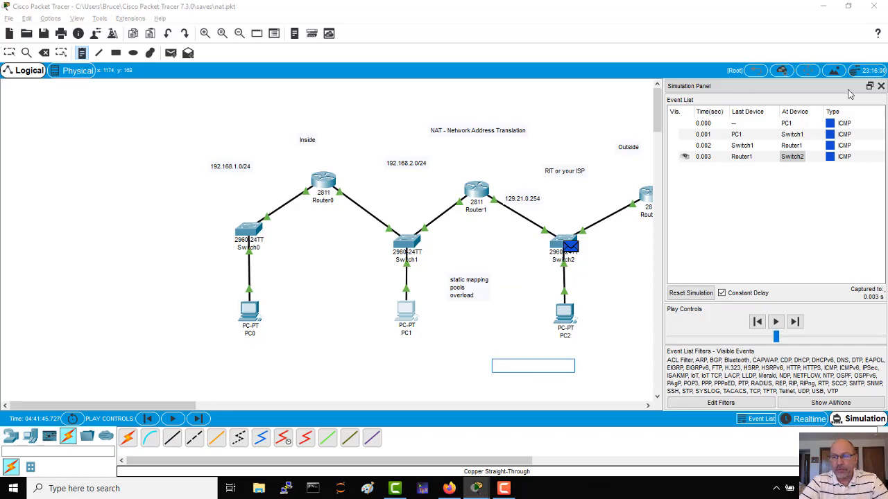
Return to Realtime mode and open PC0's command prompt, placing its window clear of the inside network.
click(808, 419)
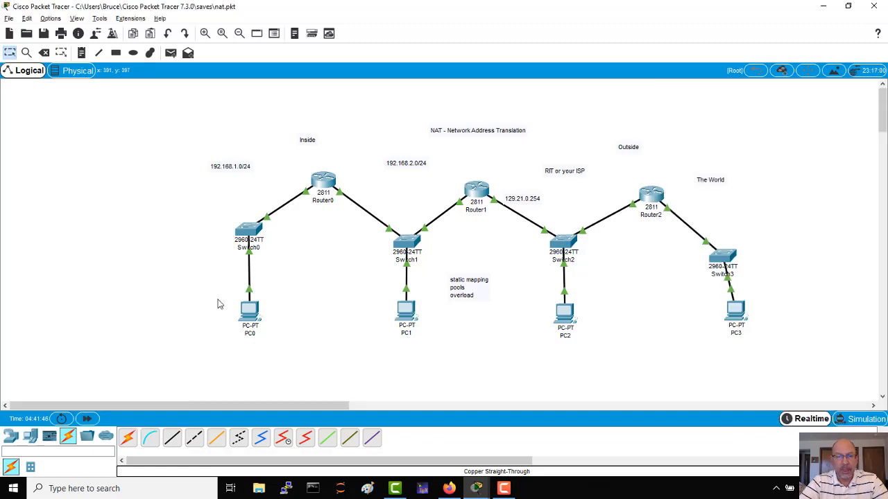
click(255, 317)
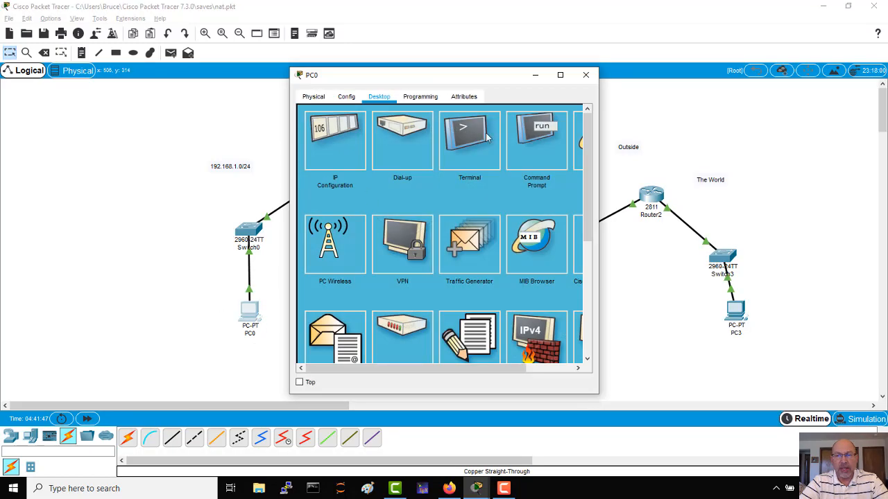
click(537, 143)
drag(491, 78, 749, 69)
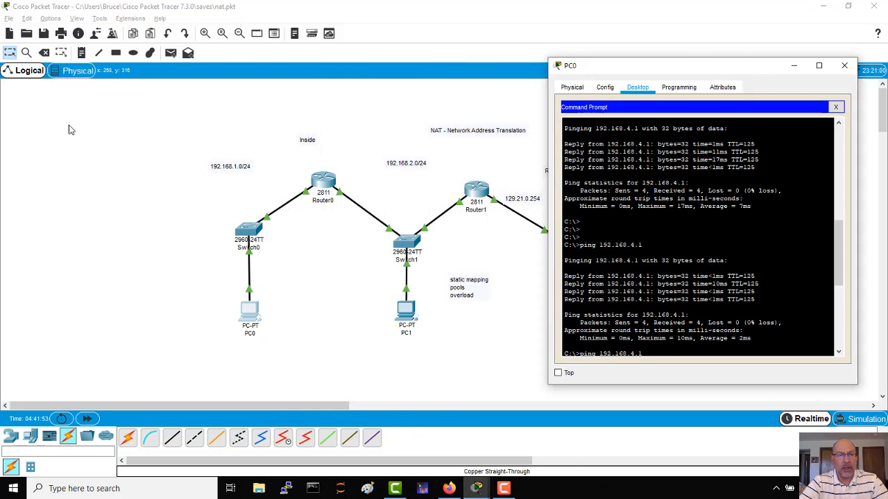
Add a note with the address 192.168.1.1 below PC0.
click(80, 55)
click(80, 55)
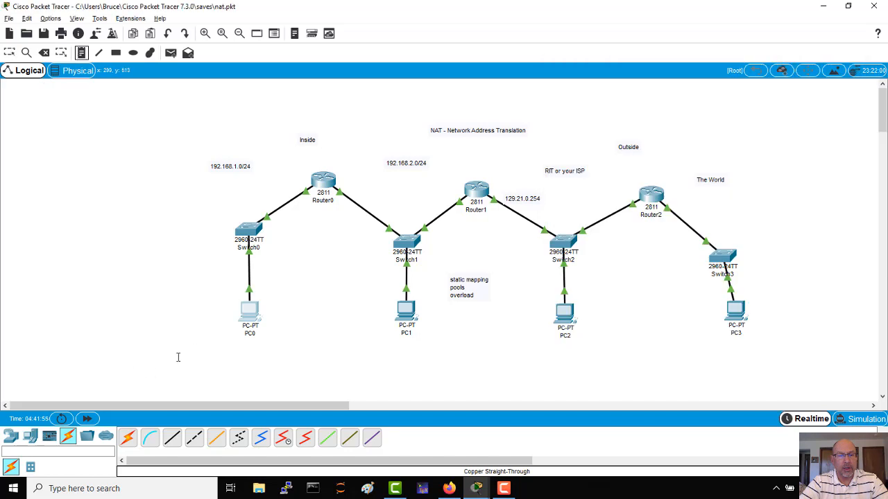
click(232, 351)
text(192.1)
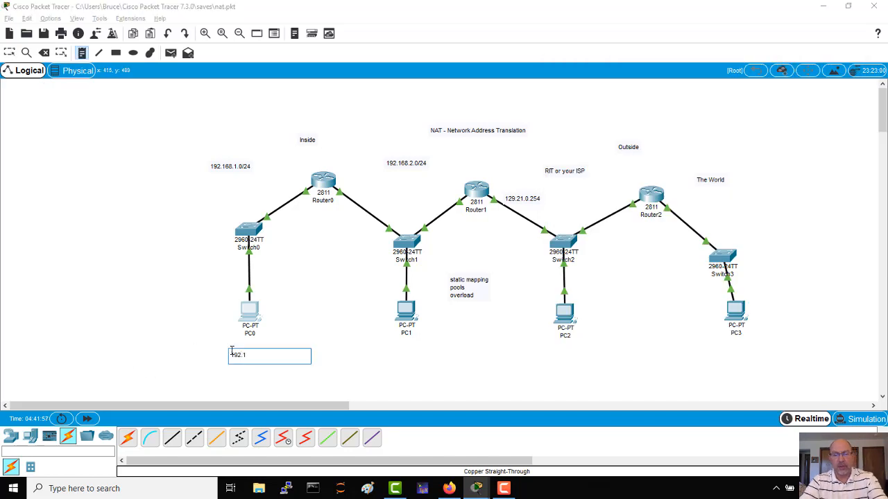
text(68.1.1)
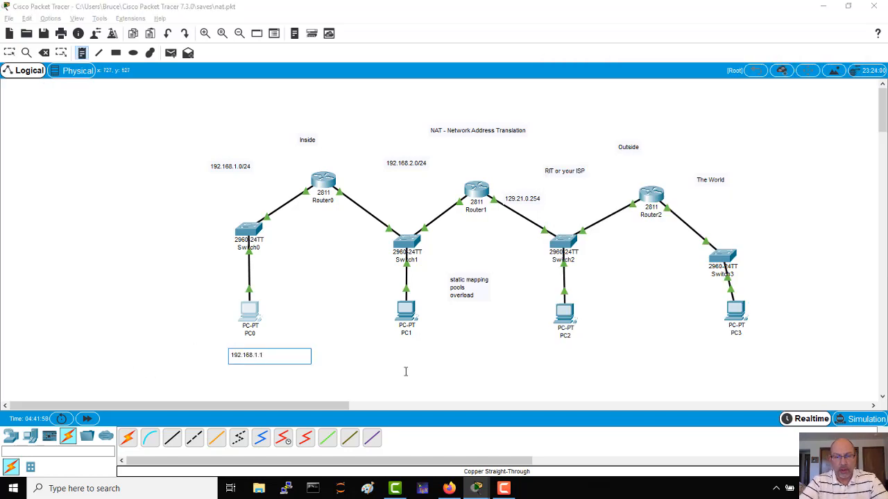
Add the address notes 192.168.2.1 below PC1 and 129.21.0.1 below PC2, then leave note placement.
click(390, 353)
text(192)
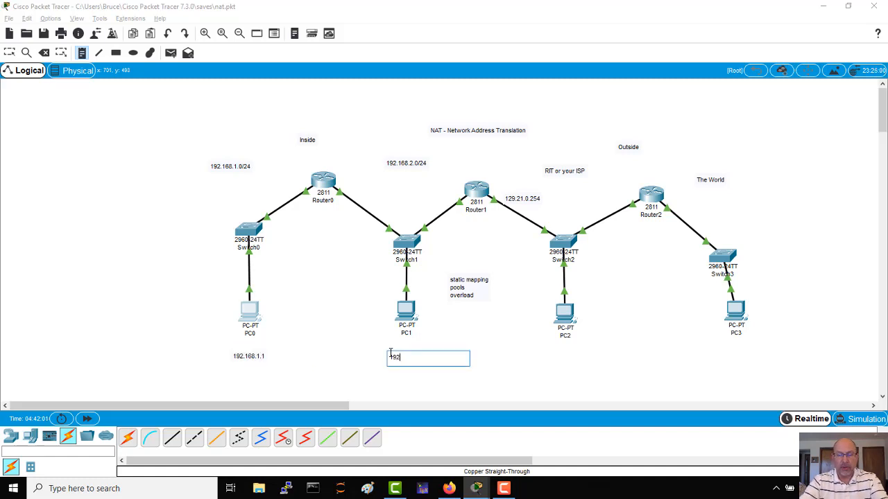
text(.168.2.1)
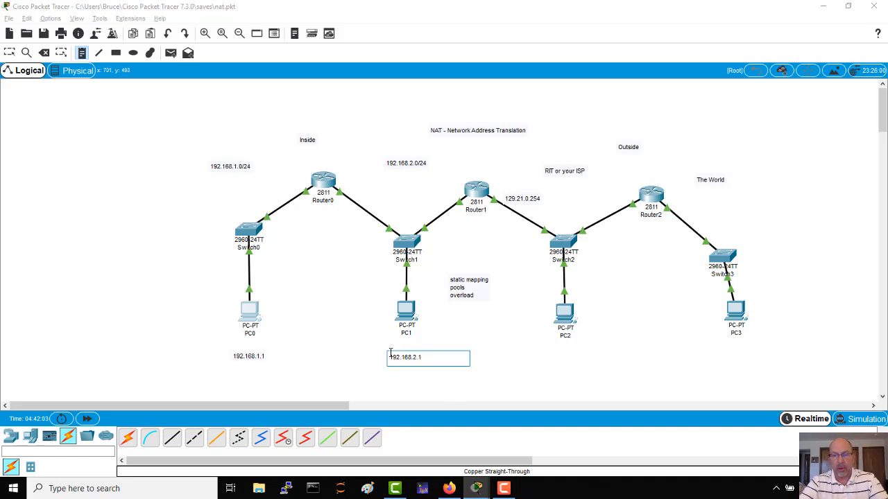
click(545, 357)
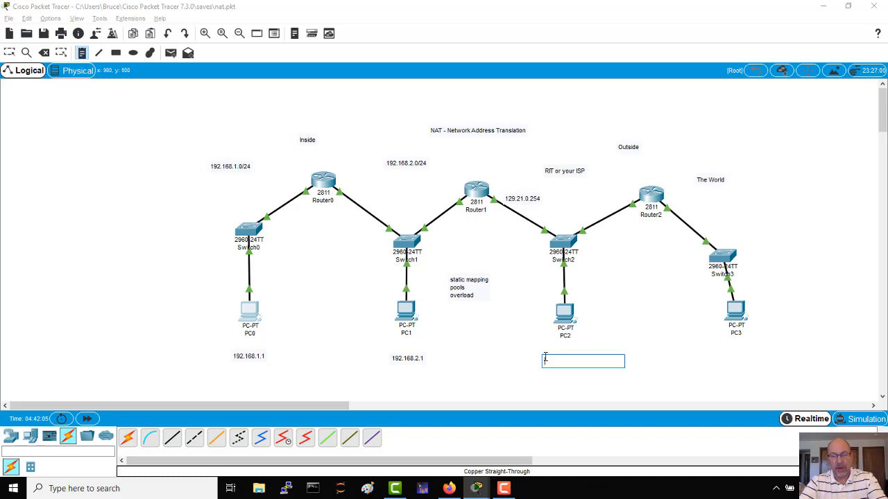
text(129.21.0.1)
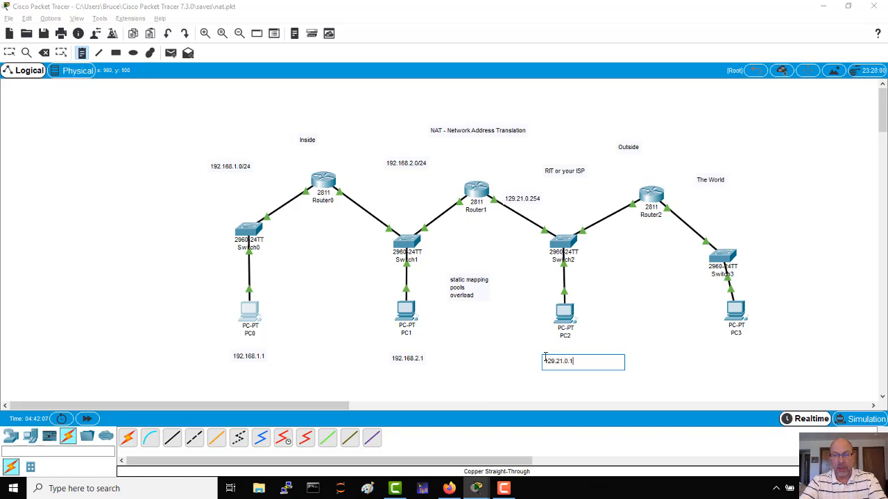
click(645, 341)
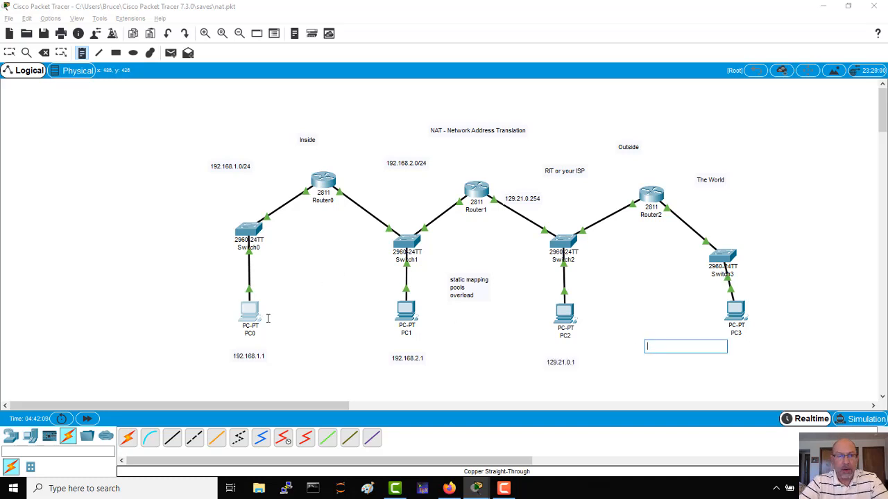
click(9, 53)
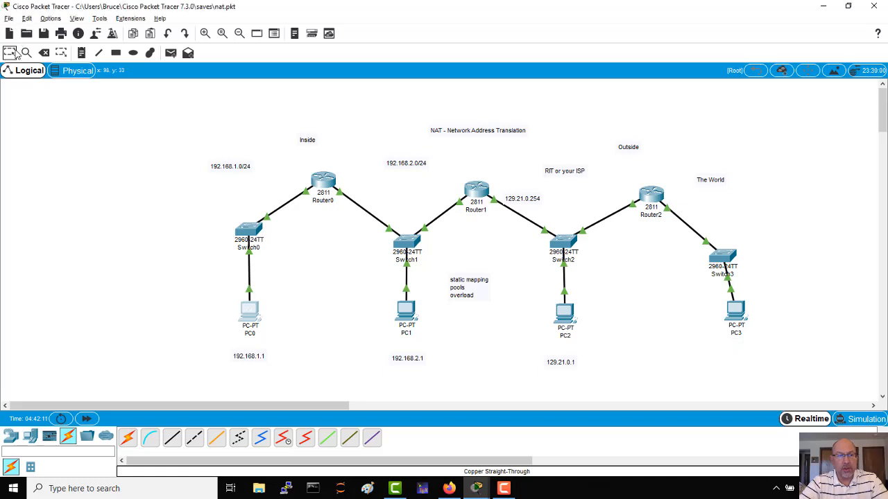
Ping 129.21.0.1 from PC0's command prompt.
click(252, 313)
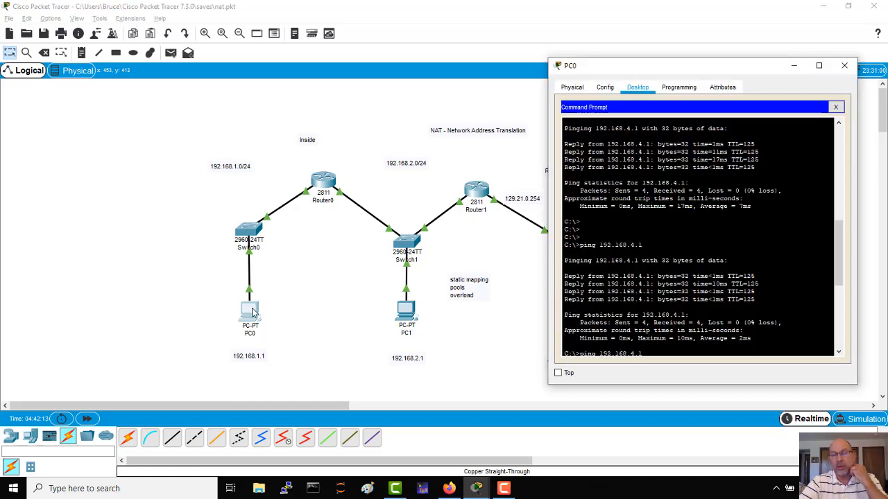
key(Return)
key(Return)
key(Return)
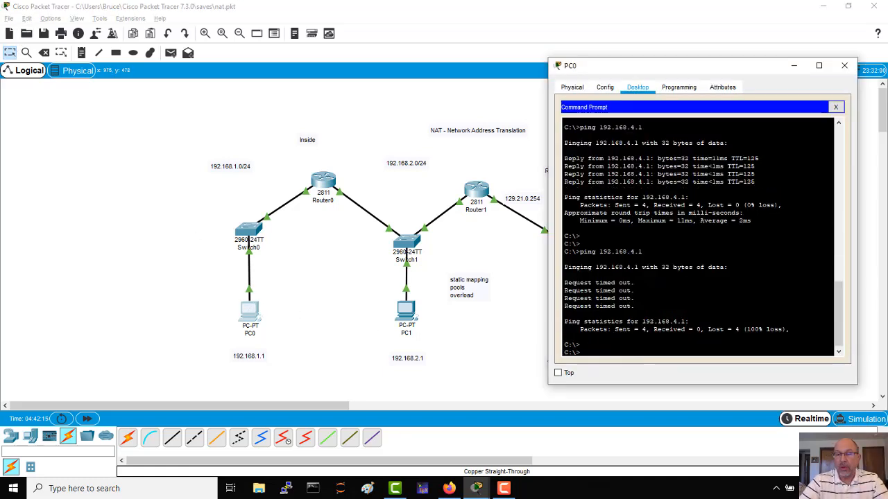
key(Return)
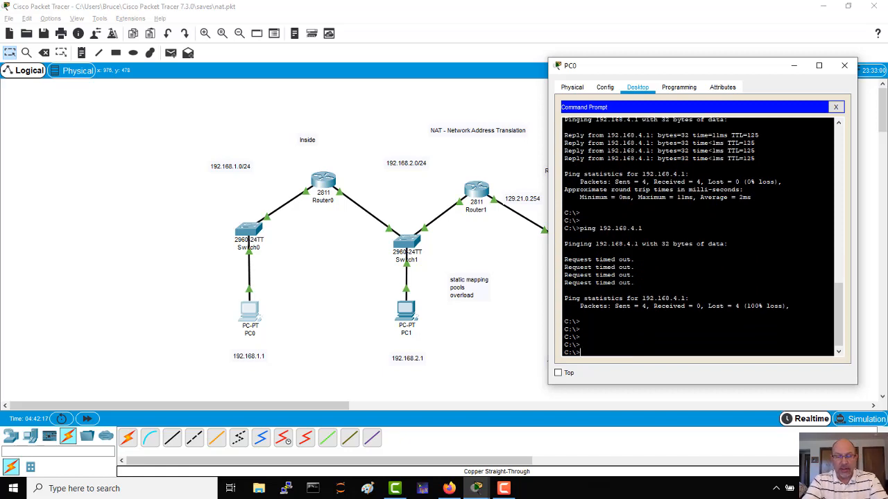
text(ping 129.21.0.1)
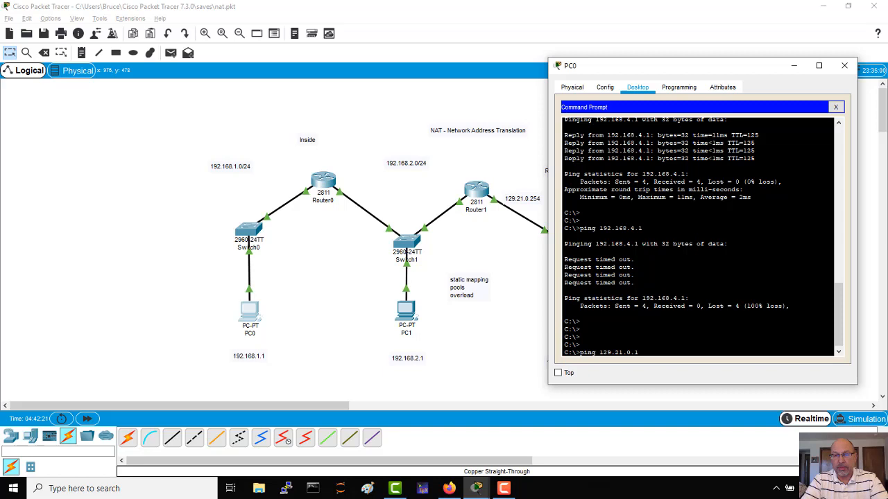
key(Return)
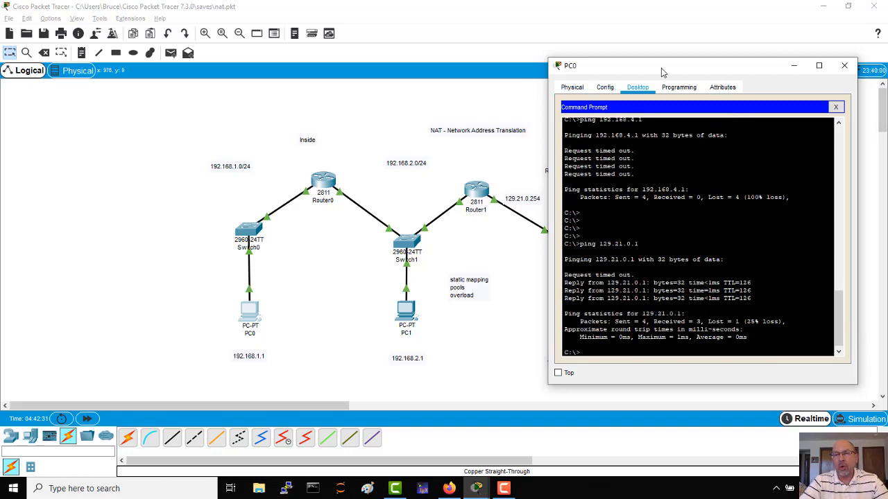
Switch to Simulation mode, ping 129.21.0.1 from PC0's command prompt again, and minimize its window to clear the topology.
drag(662, 71, 126, 92)
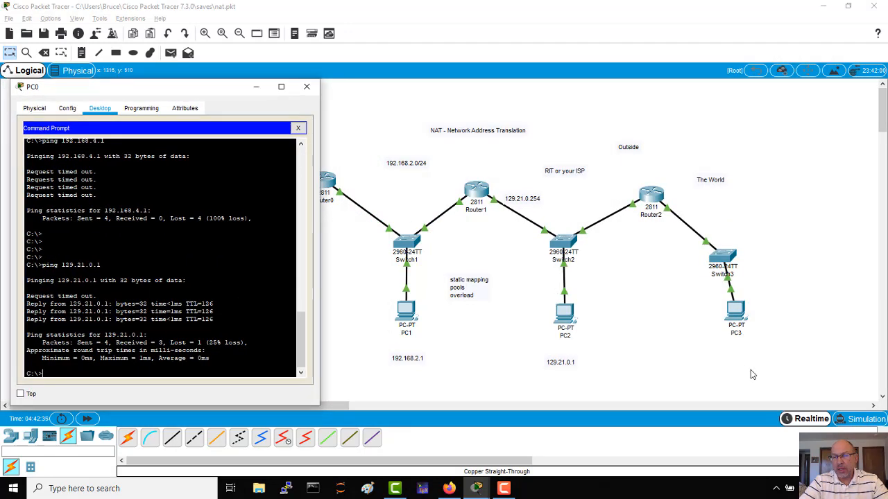
click(859, 419)
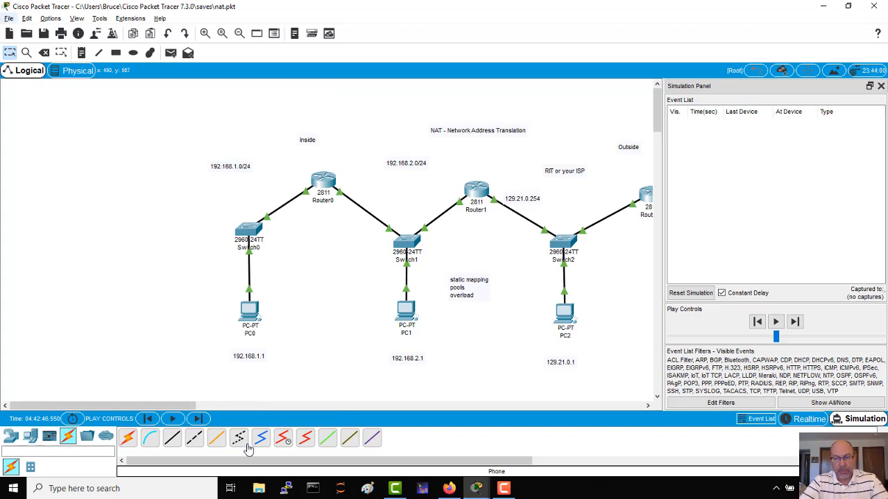
mouse_move(476, 488)
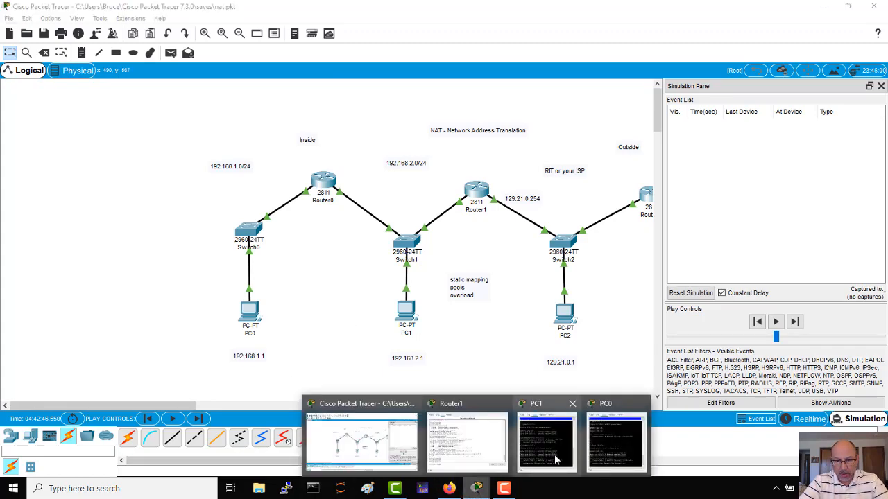
mouse_move(555, 459)
click(617, 460)
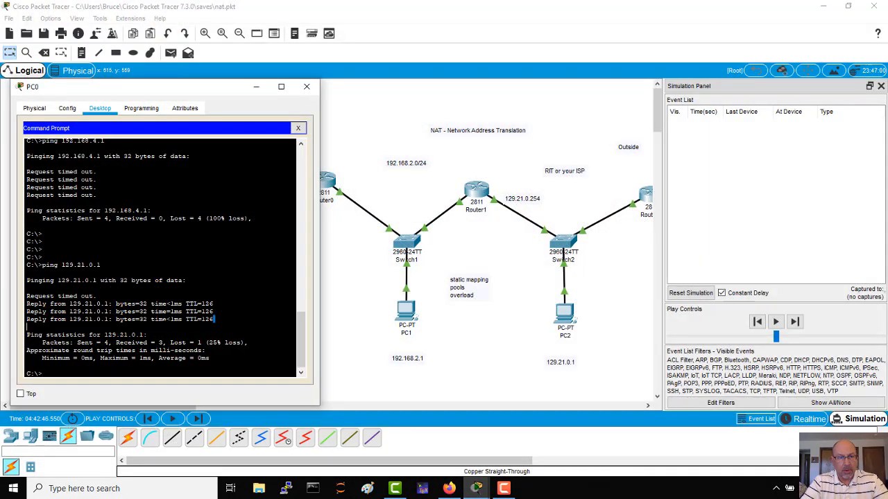
key(Up)
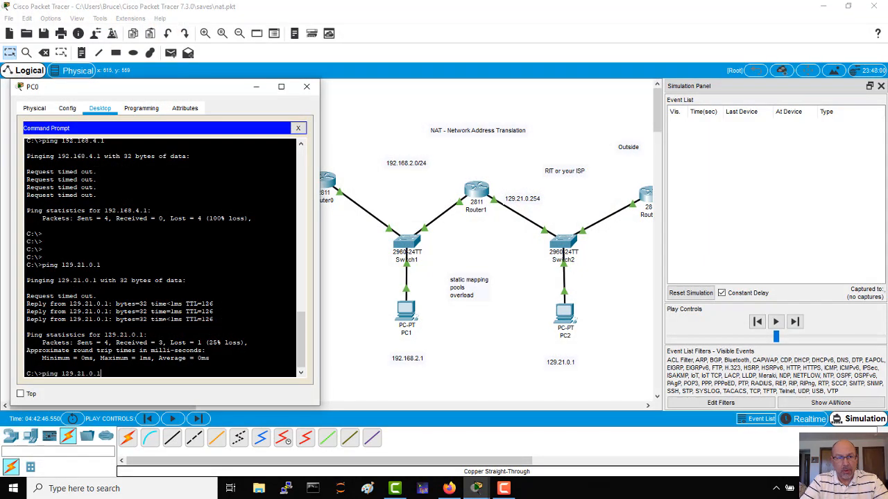
key(Return)
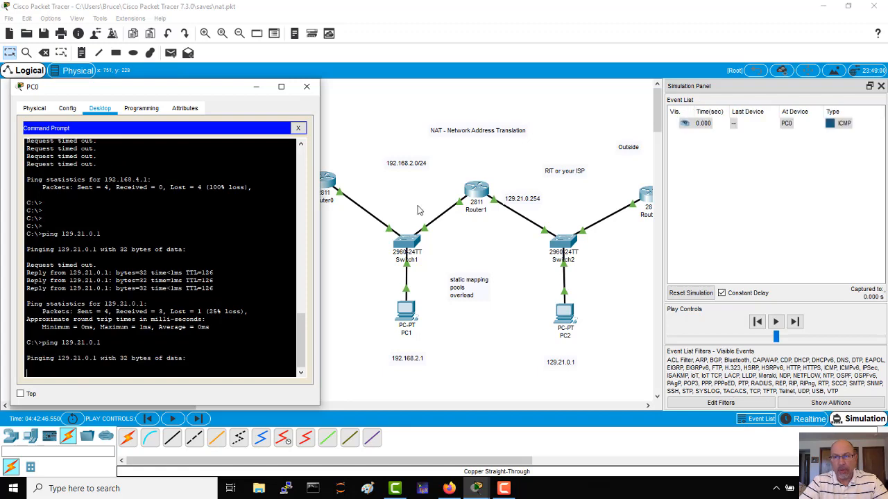
click(281, 88)
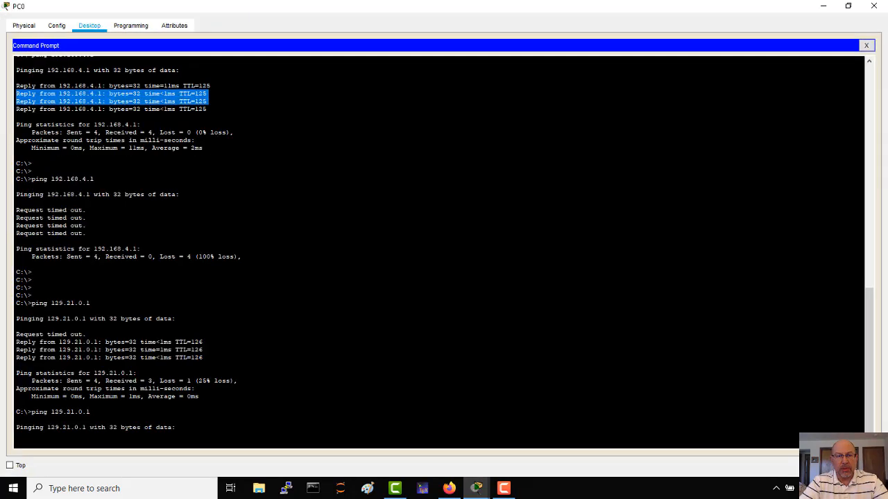
click(848, 7)
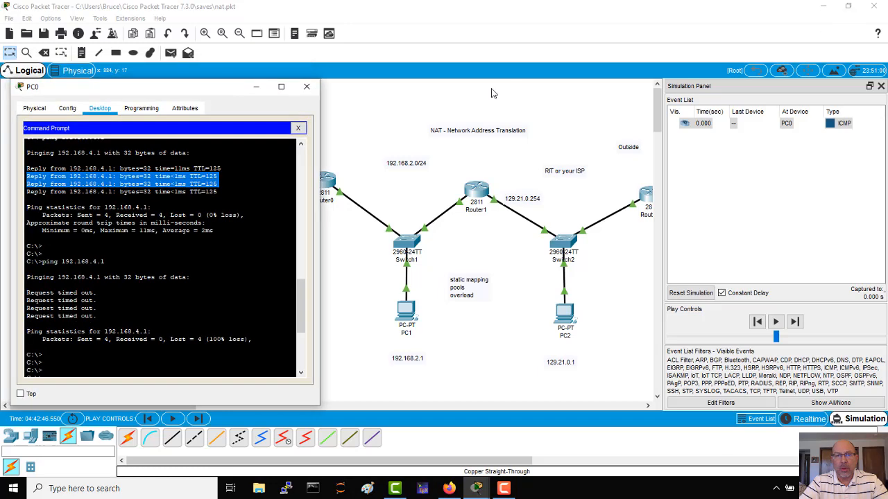
click(256, 87)
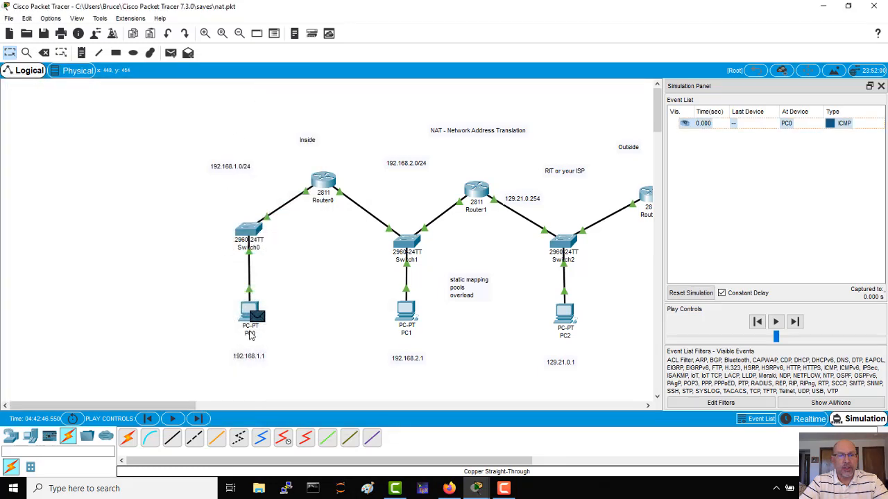
Advance the ping to Switch0 and examine the source and destination IP addresses in its inbound PDU details.
click(795, 321)
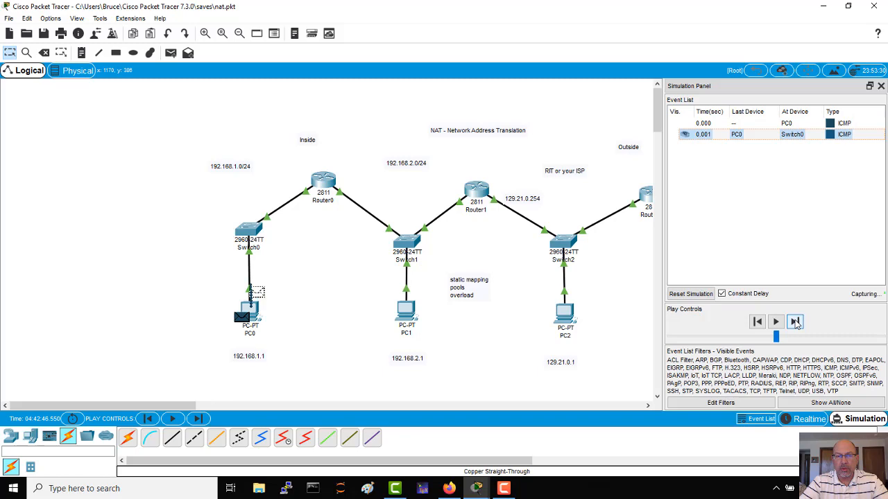
click(785, 136)
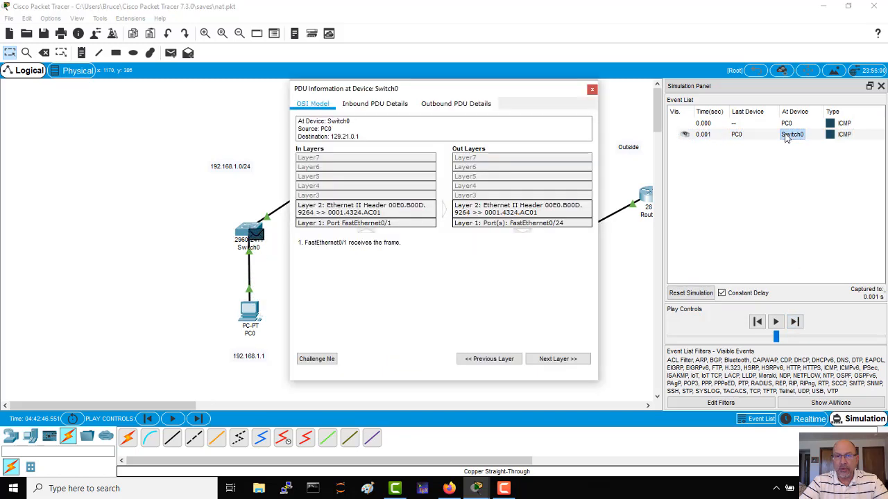
click(367, 104)
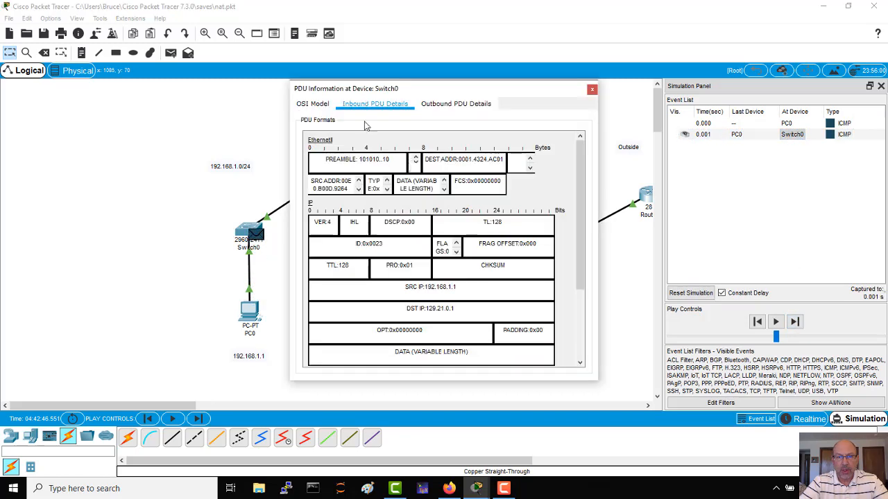
drag(456, 288, 405, 290)
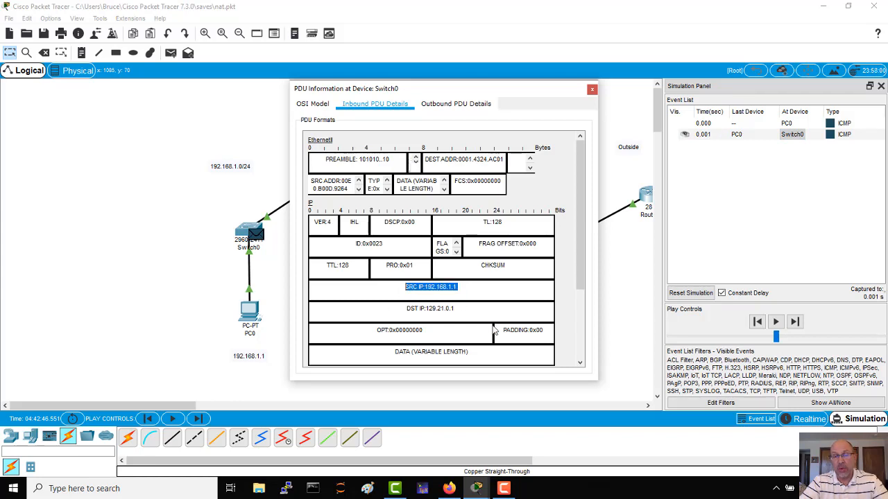
drag(469, 311, 406, 311)
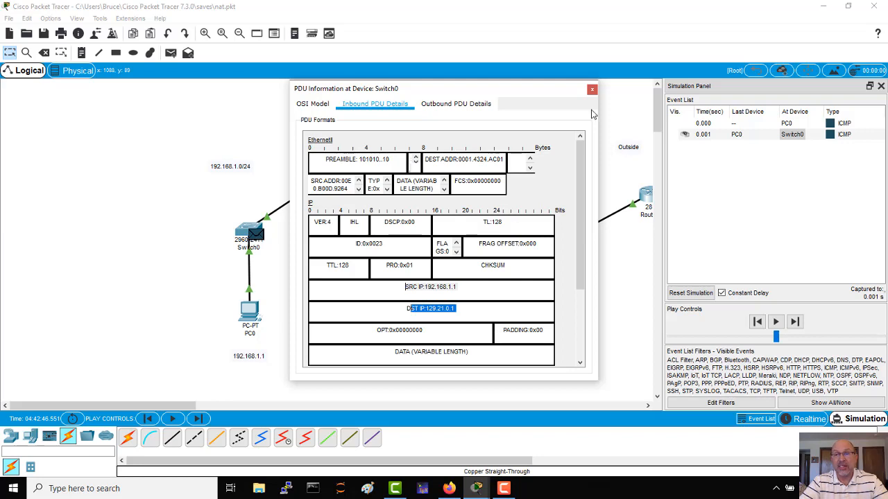
click(592, 89)
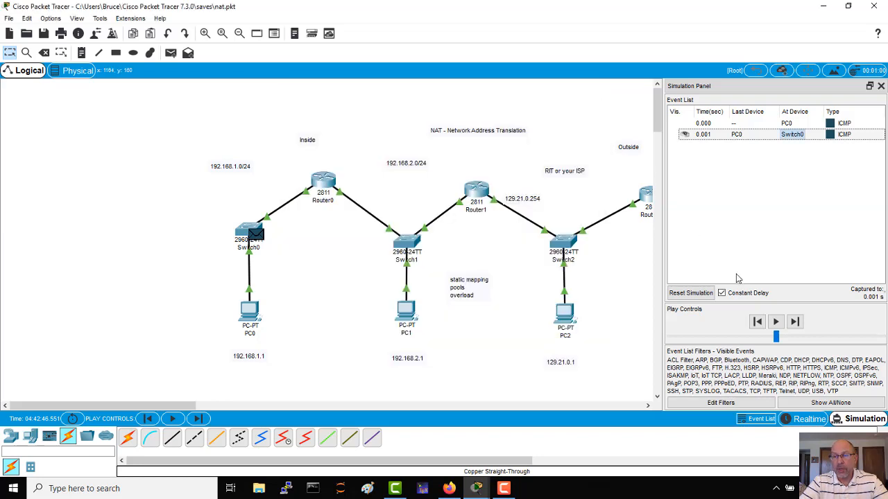
Step the simulated ping forward hop by hop from Switch0 through Router1 until it reaches PC2.
click(795, 322)
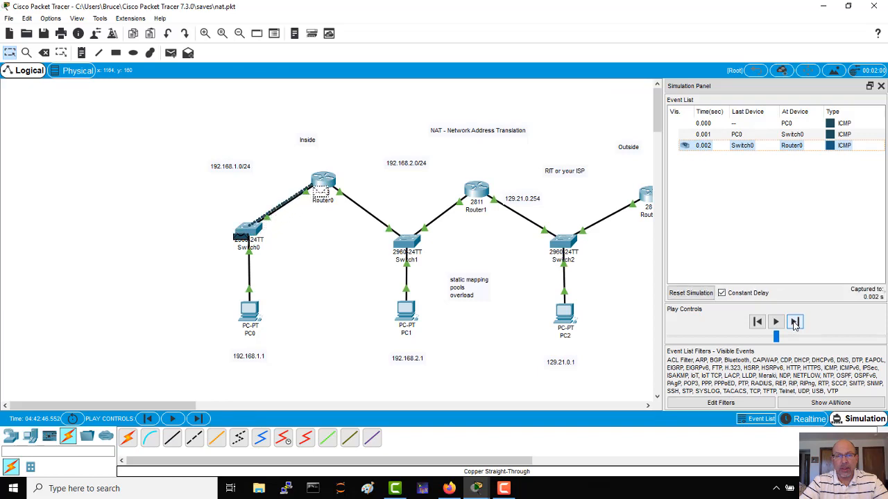
click(794, 322)
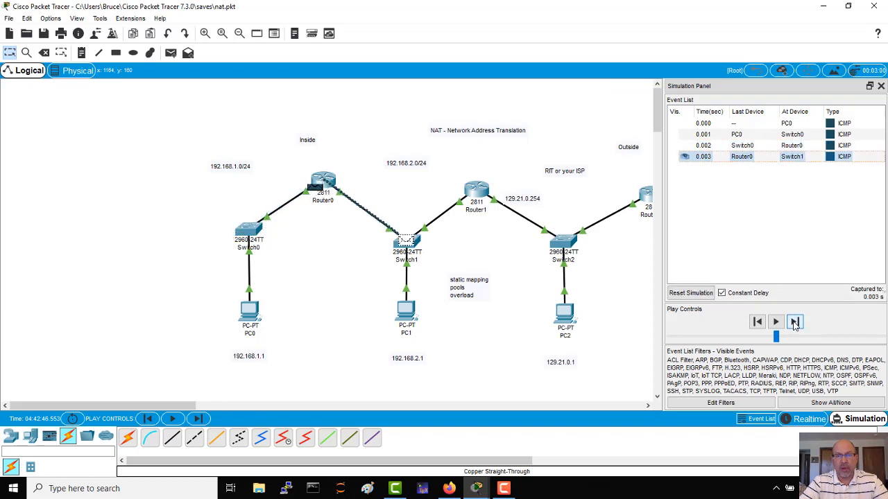
click(795, 322)
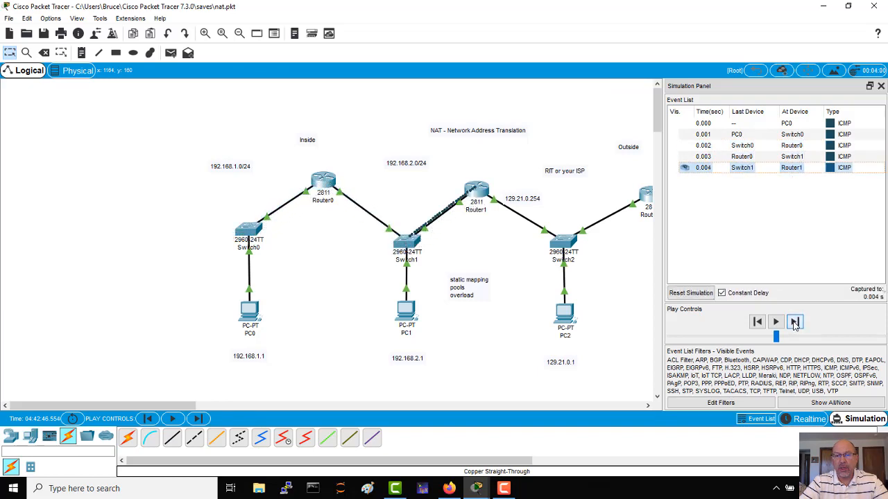
click(795, 322)
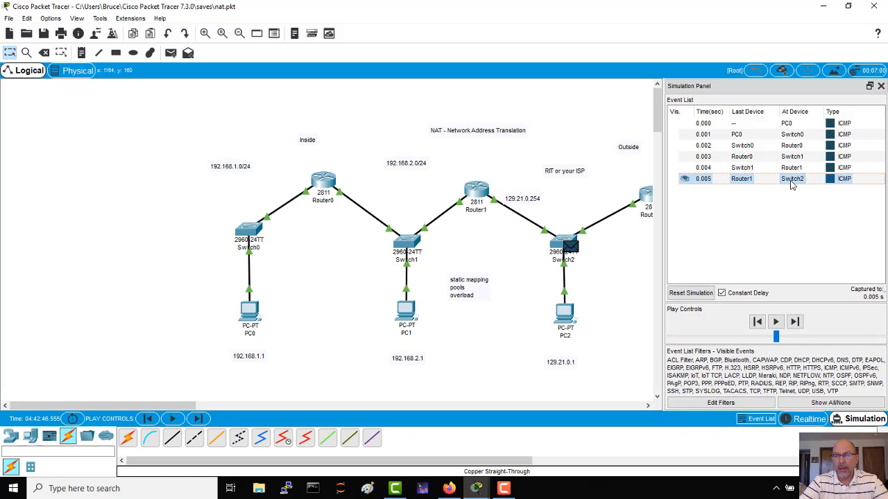
click(795, 322)
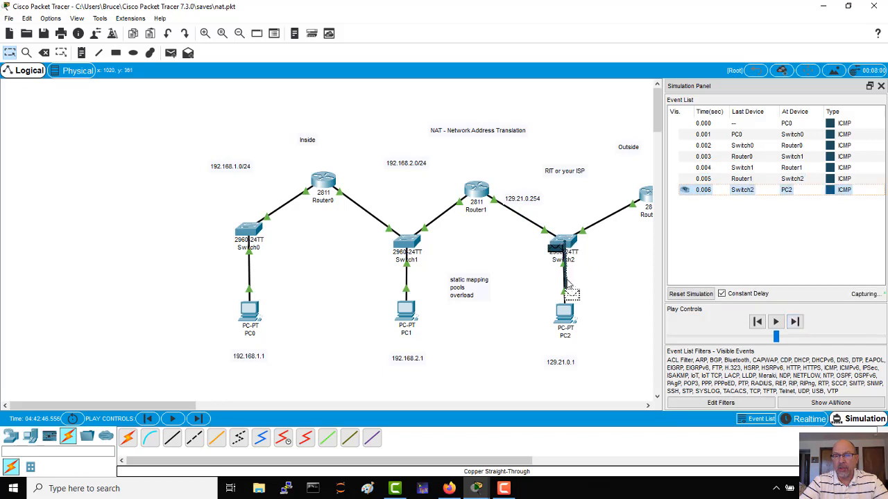
Examine the source and destination IP addresses in the inbound PDU details of the ping at PC2.
click(742, 193)
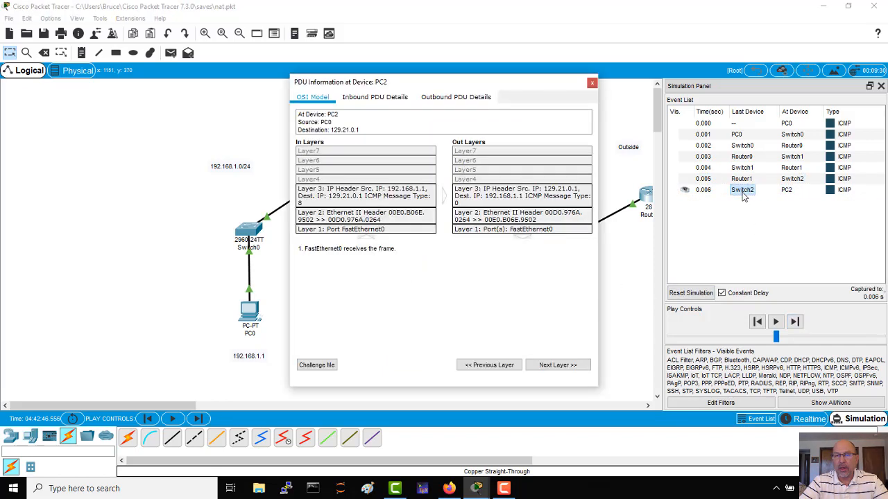
click(374, 98)
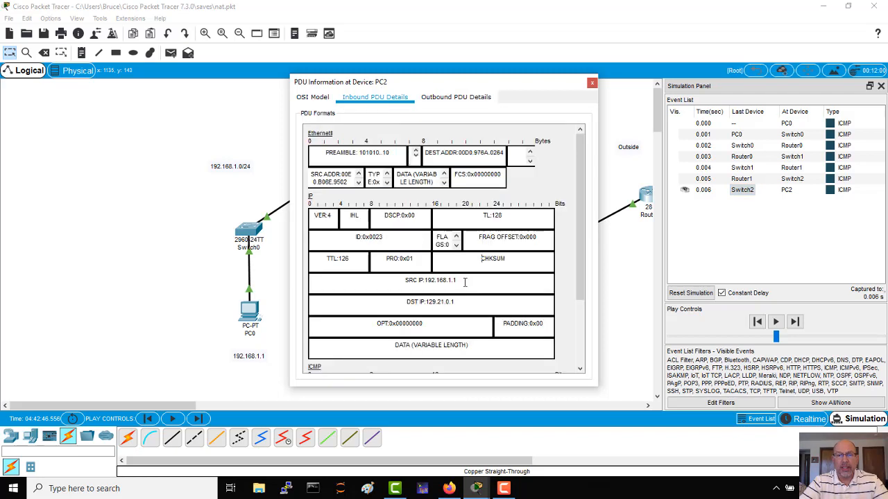
drag(465, 282, 403, 281)
drag(459, 303, 406, 303)
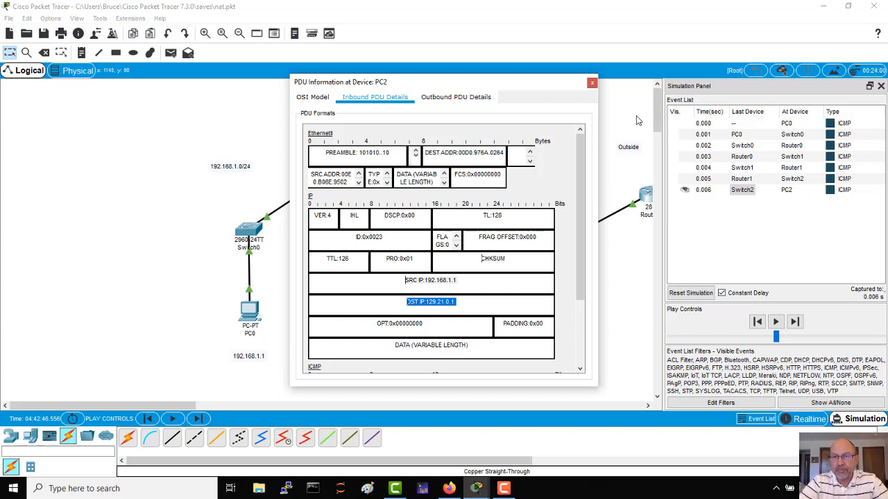
click(591, 85)
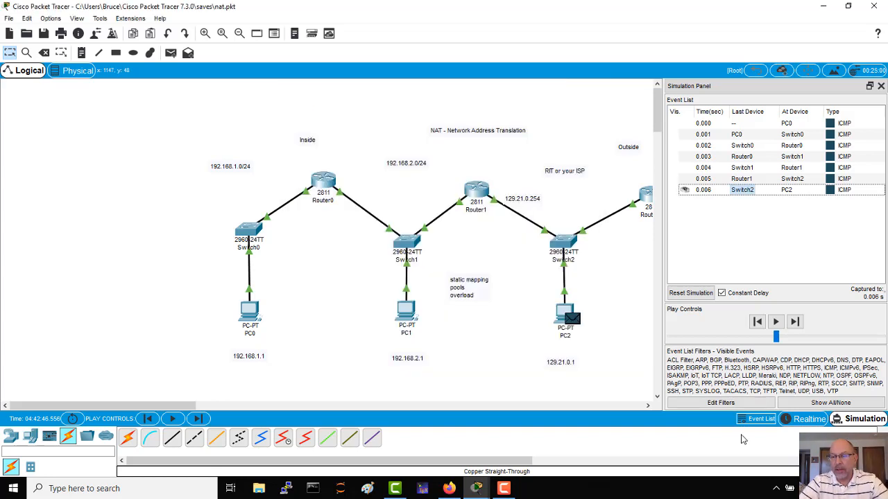
Return to Realtime mode and copy the static NAT command "ip nat inside source static 192.168.2.1 129.21.0.99" from Router1's CLI.
click(812, 420)
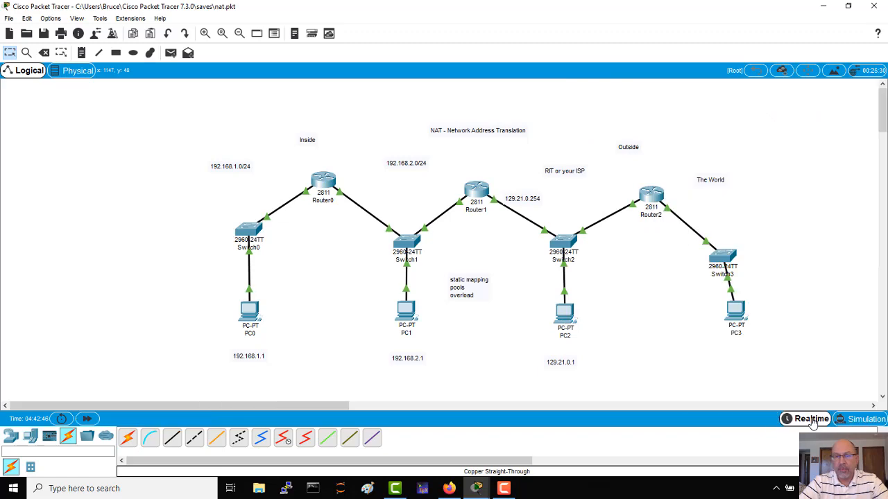
click(476, 199)
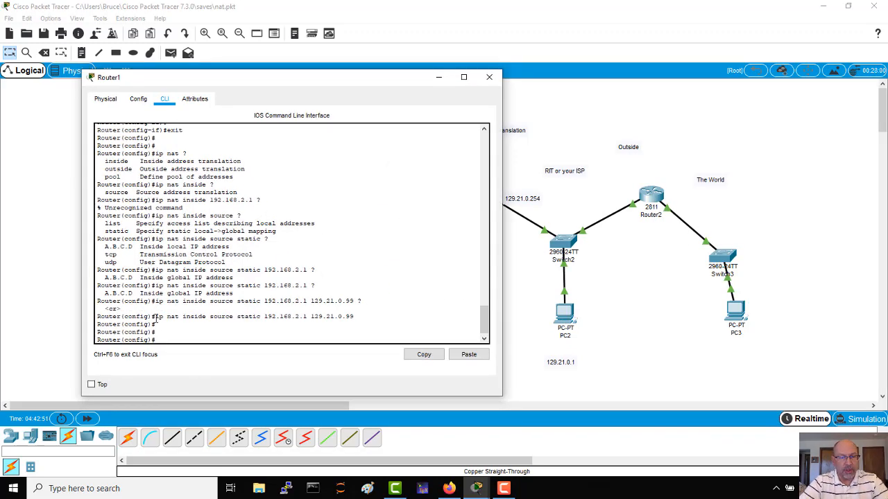
drag(157, 319, 356, 318)
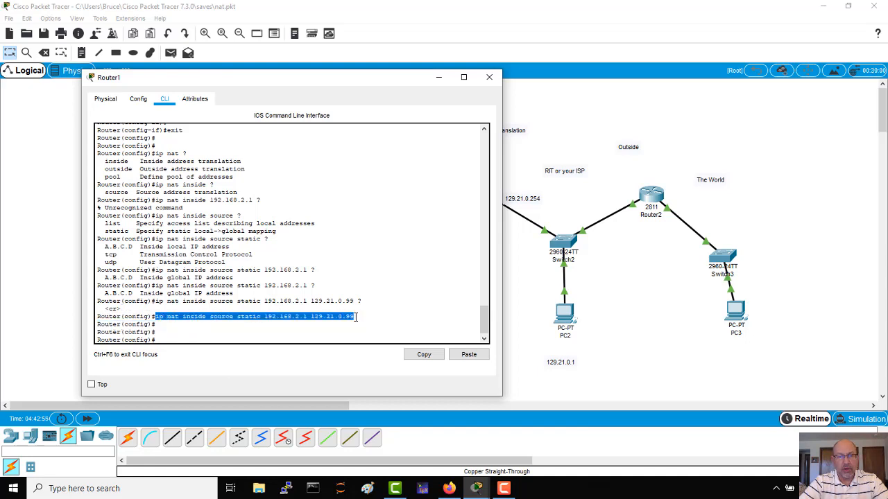
right_click(356, 317)
click(375, 325)
click(253, 339)
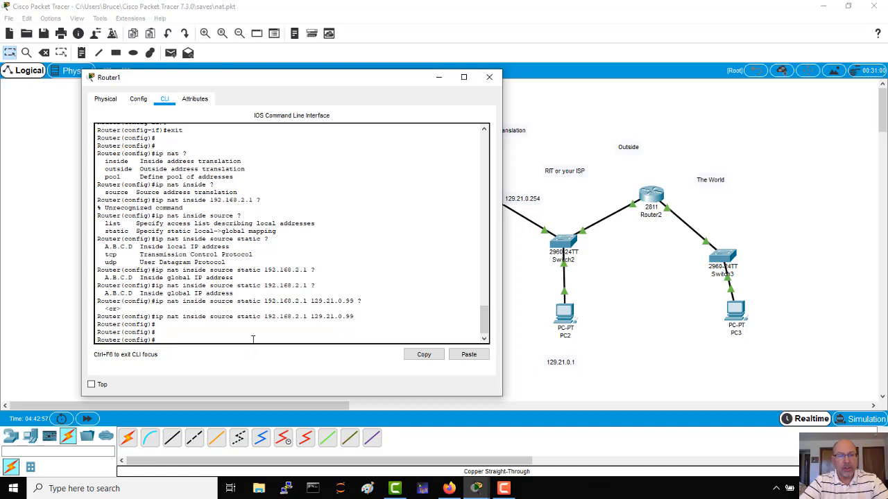
Remove the static mapping on Router1 with "no ip nat inside source static 192.168.2.1 129.21.0.99".
text(no)
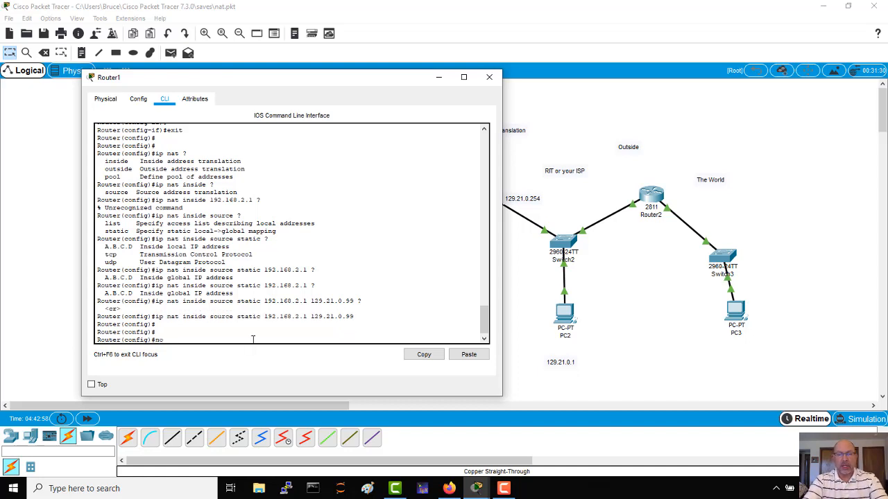
right_click(193, 339)
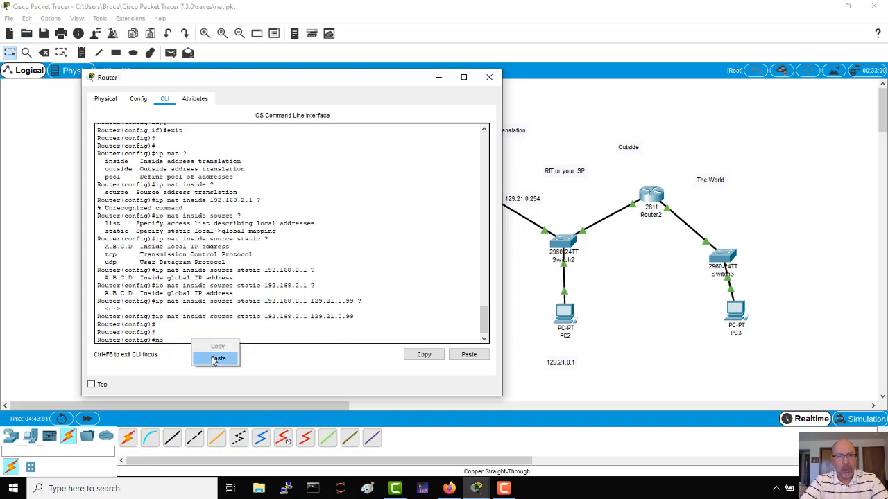
click(216, 360)
key(Return)
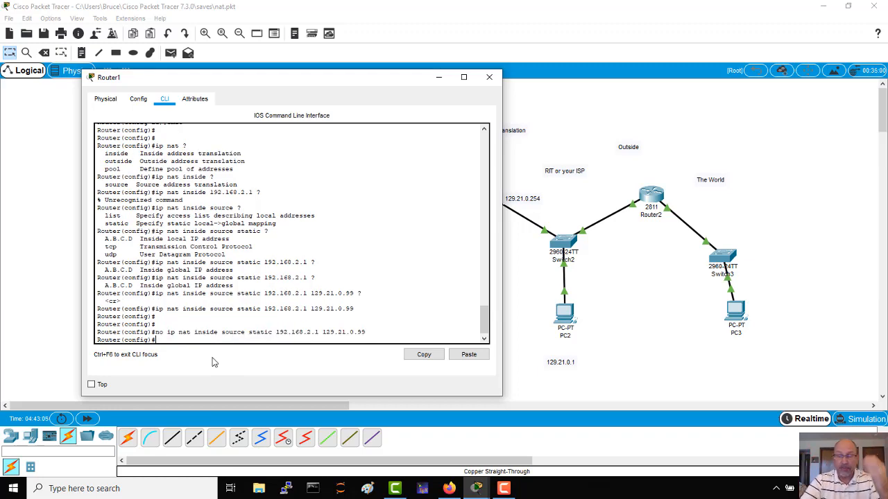
key(Return)
key(Return)
key(Return)
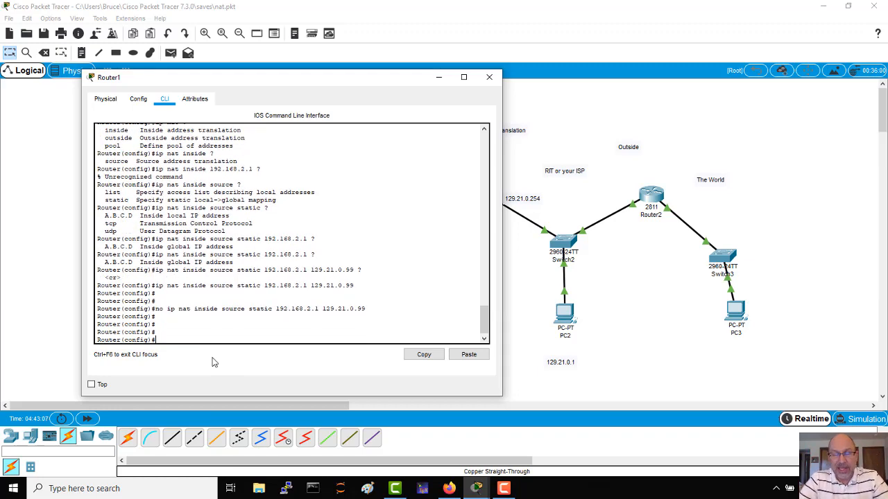
Create standard access list 8 on Router1 with "access-list 8 permit 192.168.2.0 0.0.0.255" to match the inside network.
text(access)
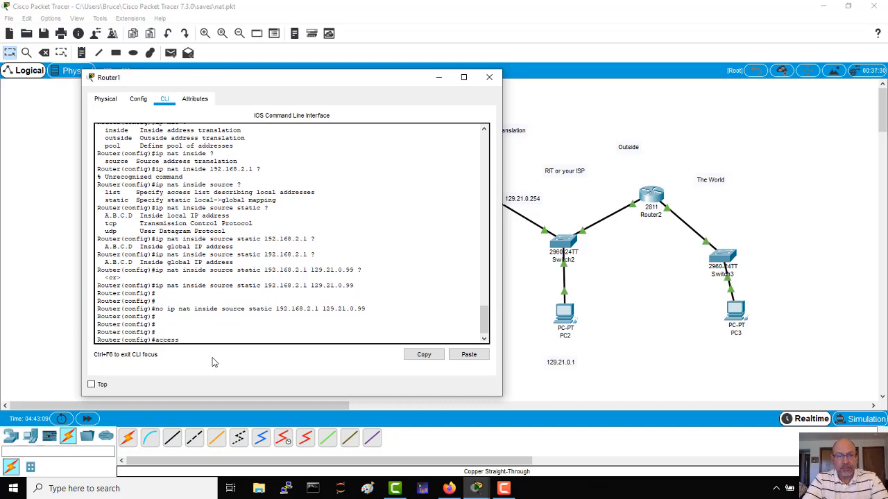
key(Tab)
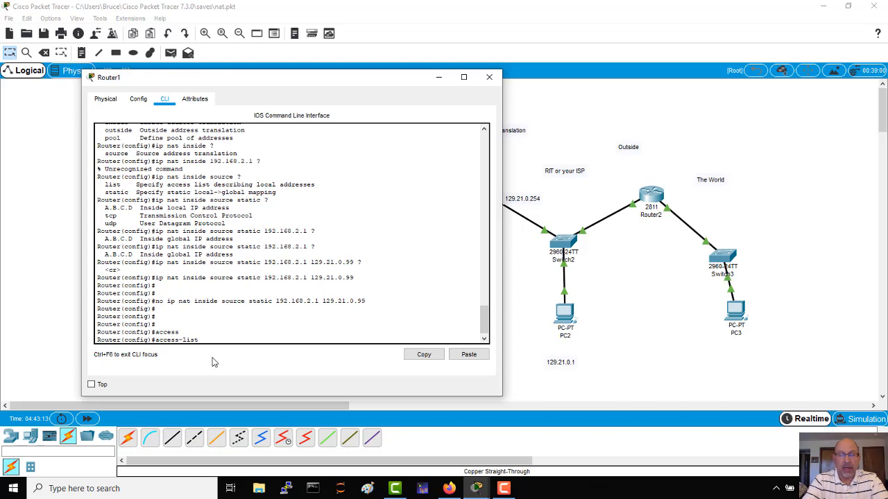
text(8)
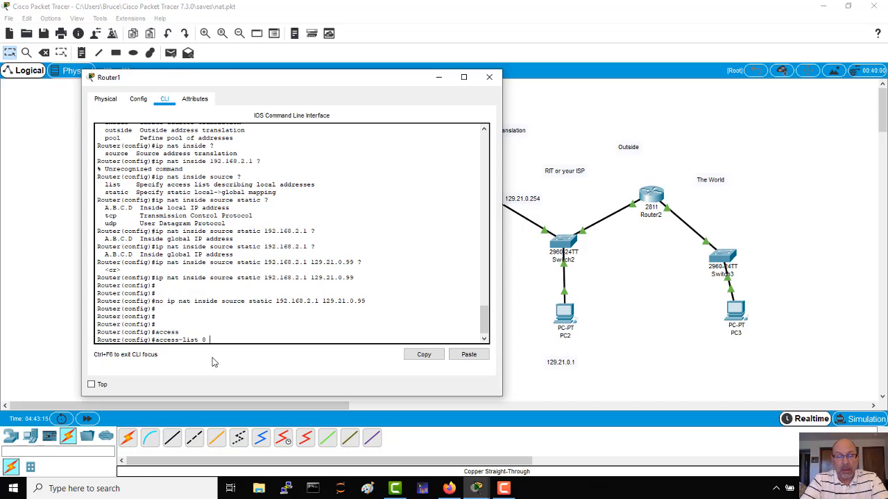
text( permit)
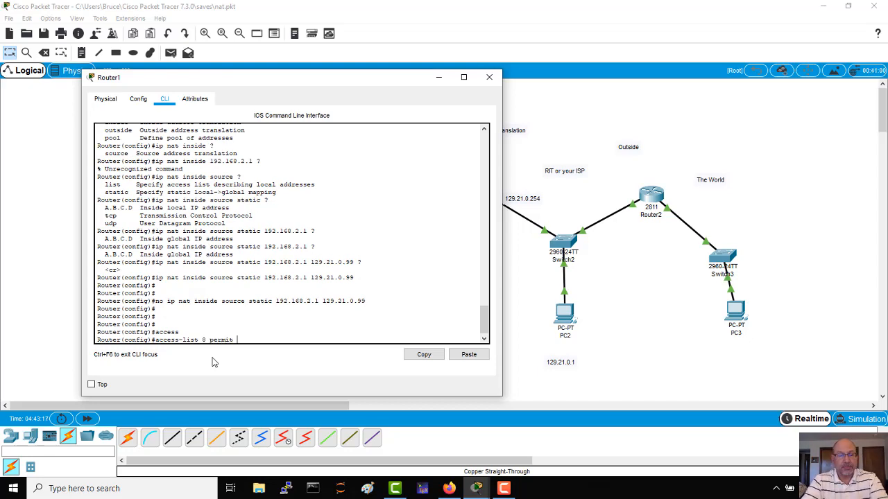
text( 192.168.2)
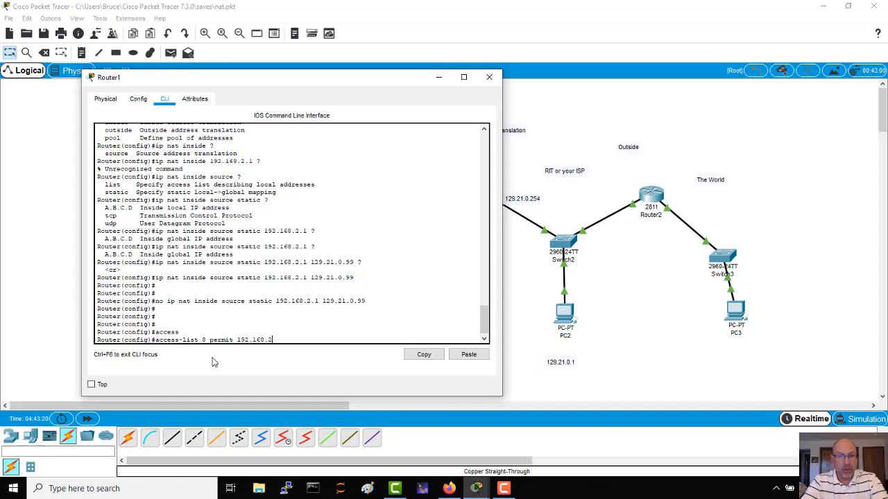
text(.0 0)
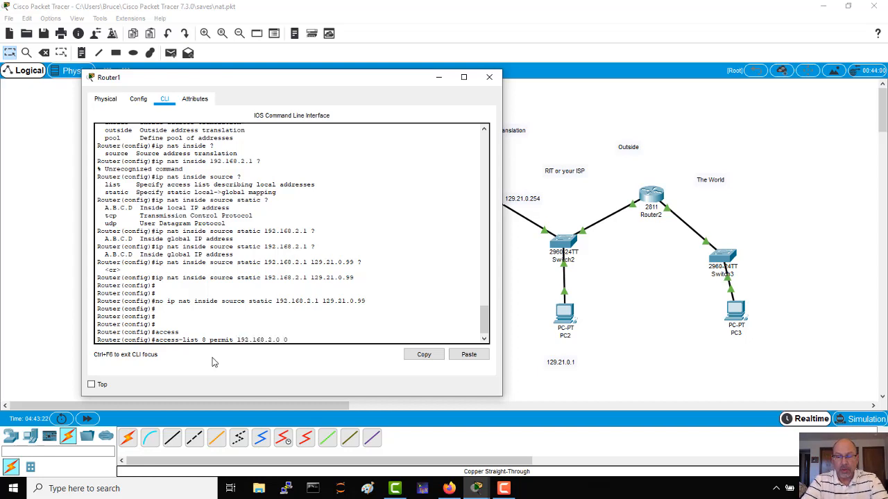
text(.0.0)
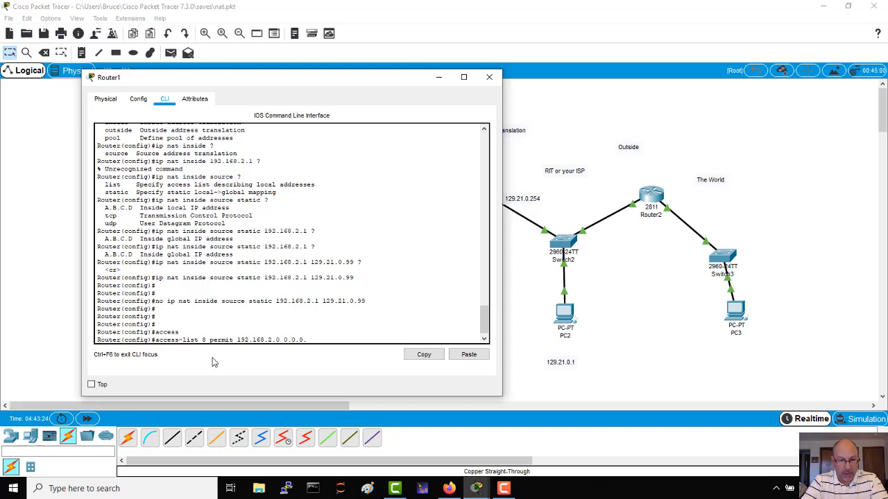
text(.255)
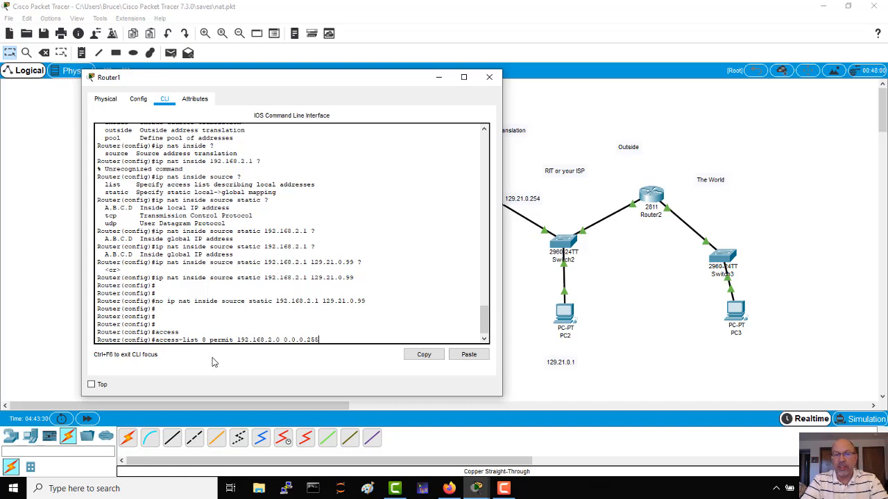
key(Return)
key(Return)
key(Return)
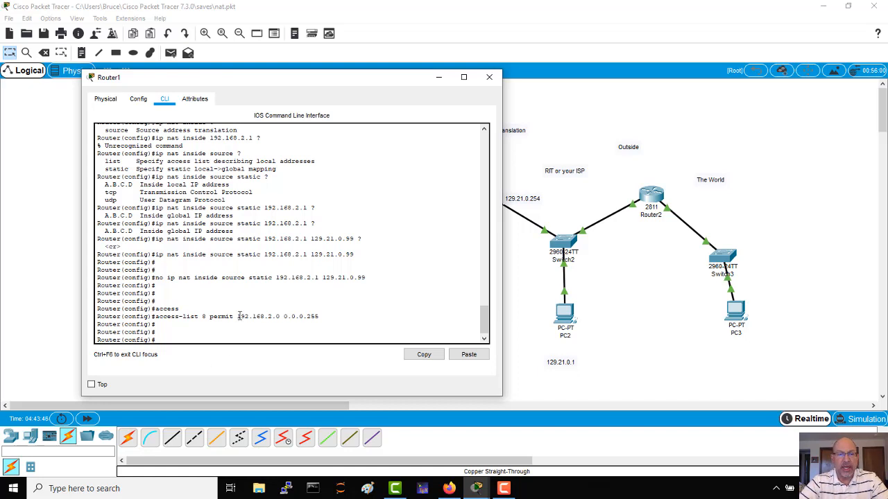
drag(238, 317, 284, 314)
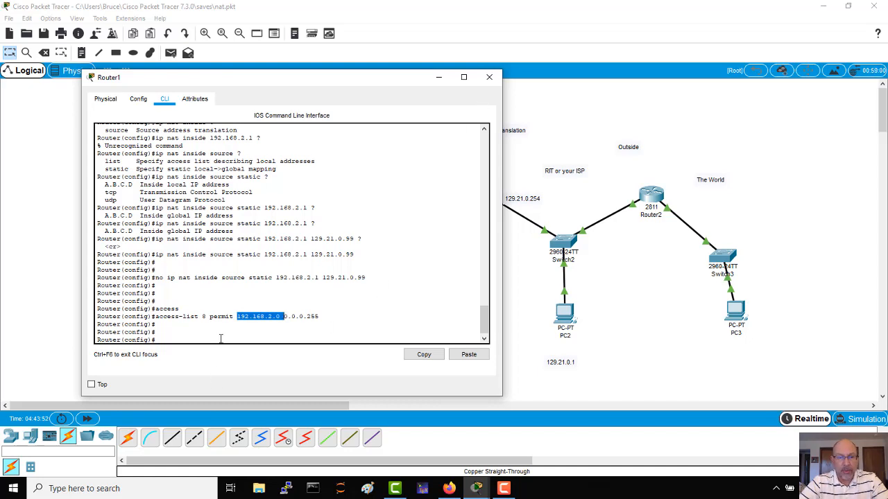
click(220, 338)
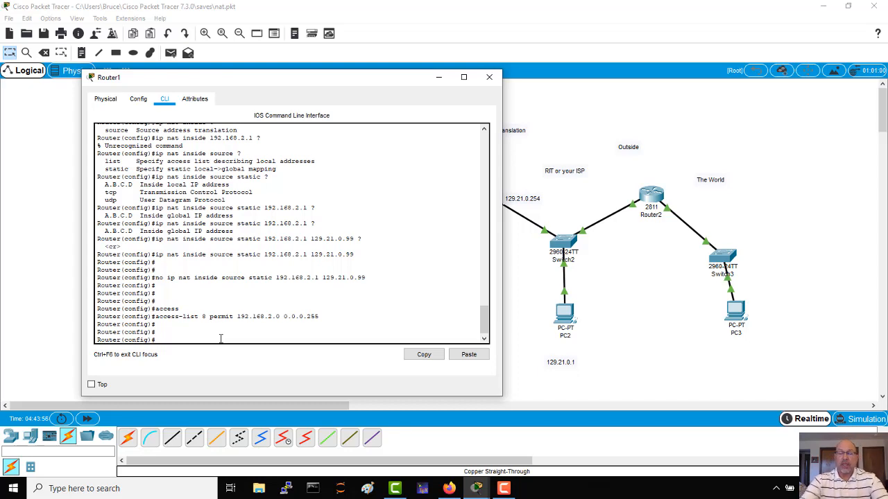
Begin the command "ip nat inside source" on Router1, querying the CLI help for the options after "inside" and "source".
text(ip na)
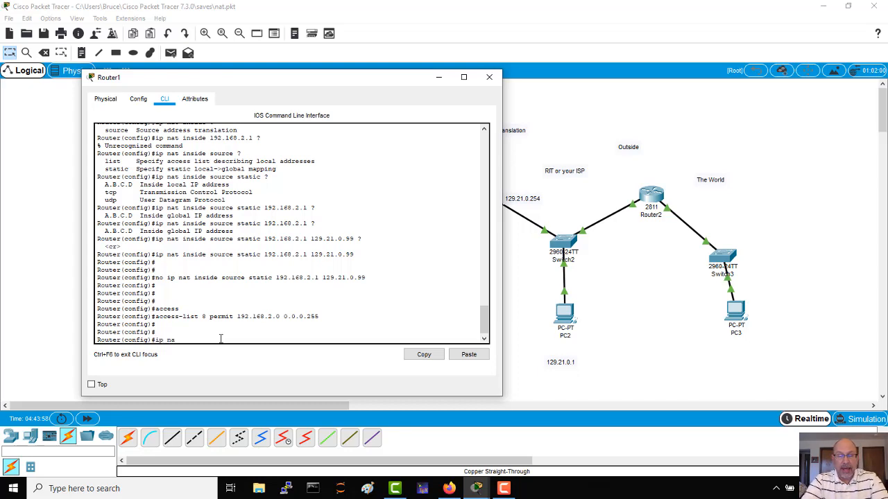
text(t inside)
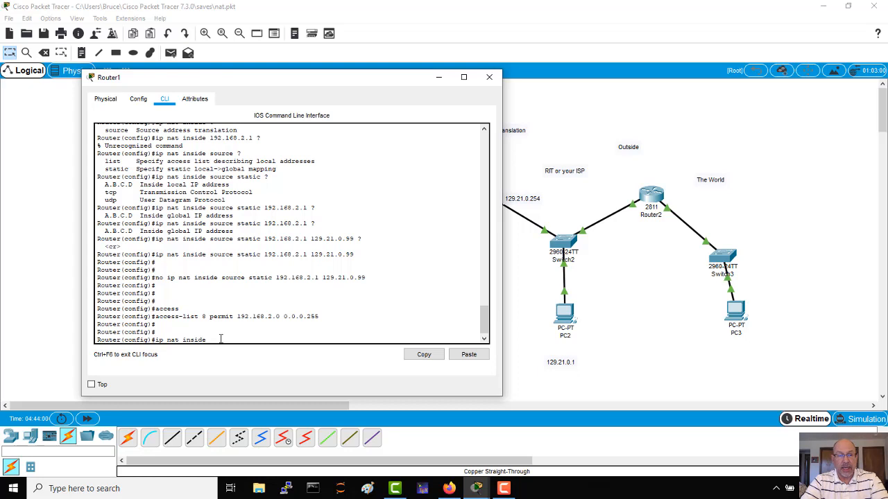
text( ?)
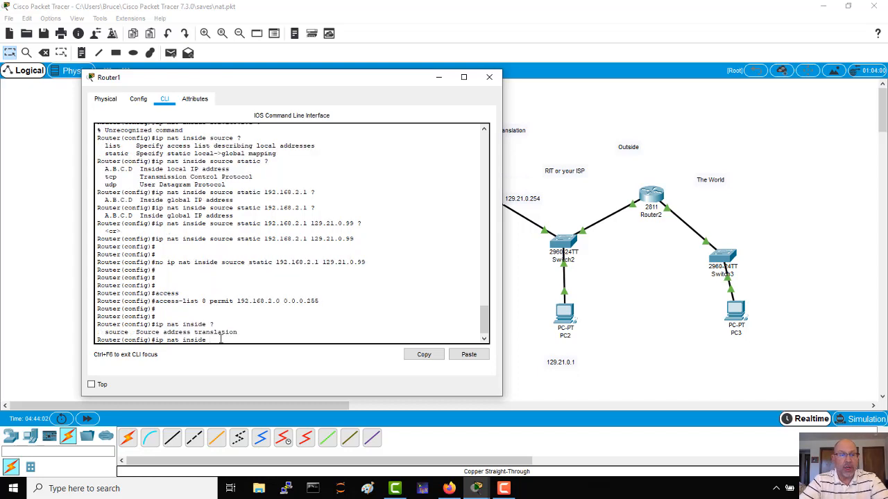
text(source)
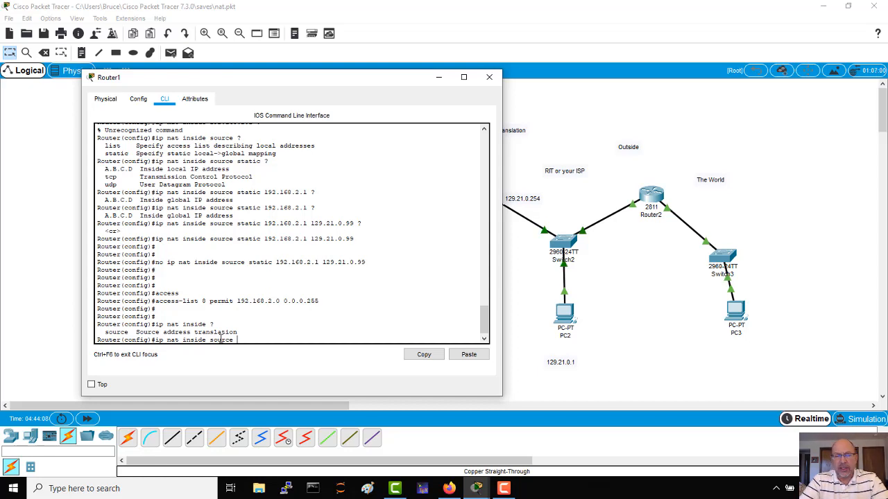
text( ?)
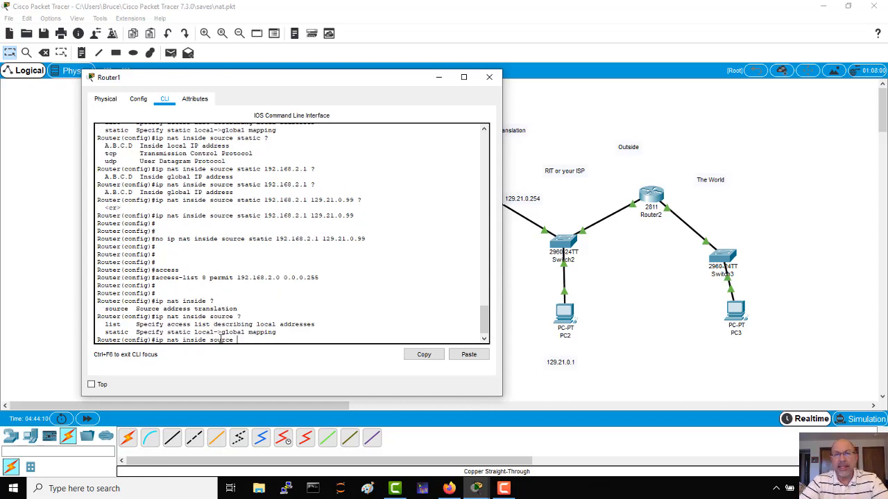
text(list)
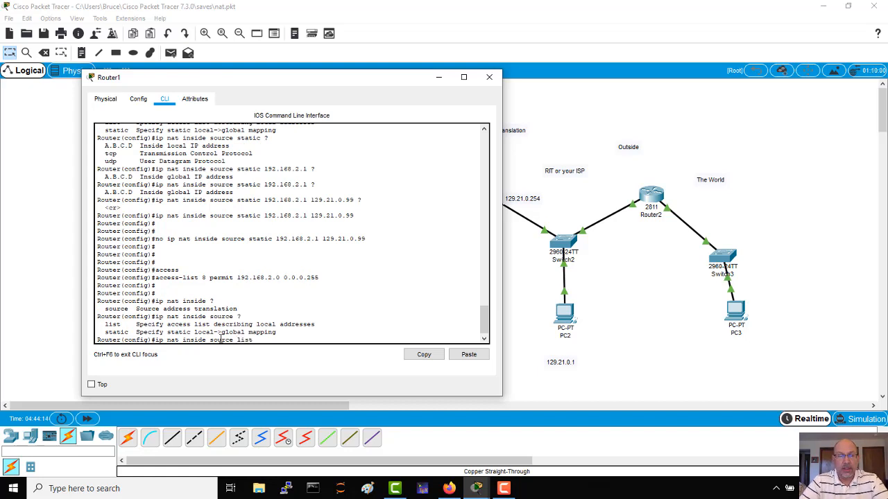
text( ?)
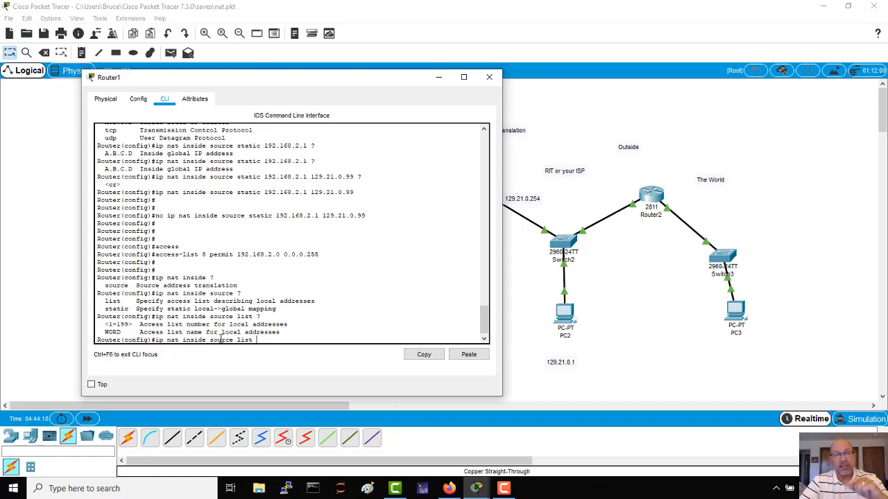
text(8)
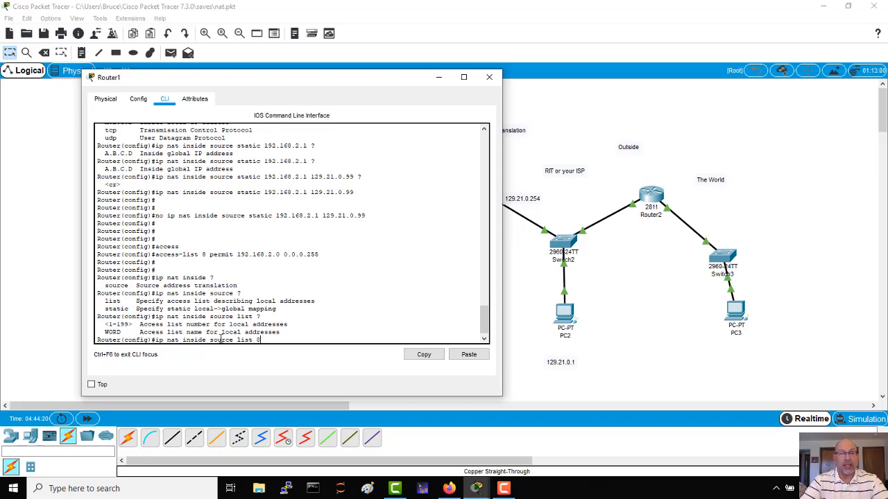
text( ?)
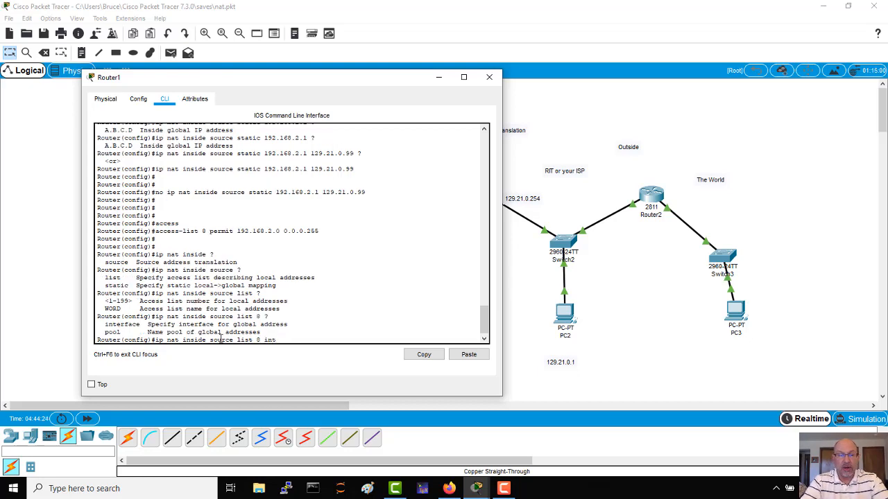
Extend the NAT command with "list 8 interface", checking the CLI help for the options after "list" and the list number.
key(Tab)
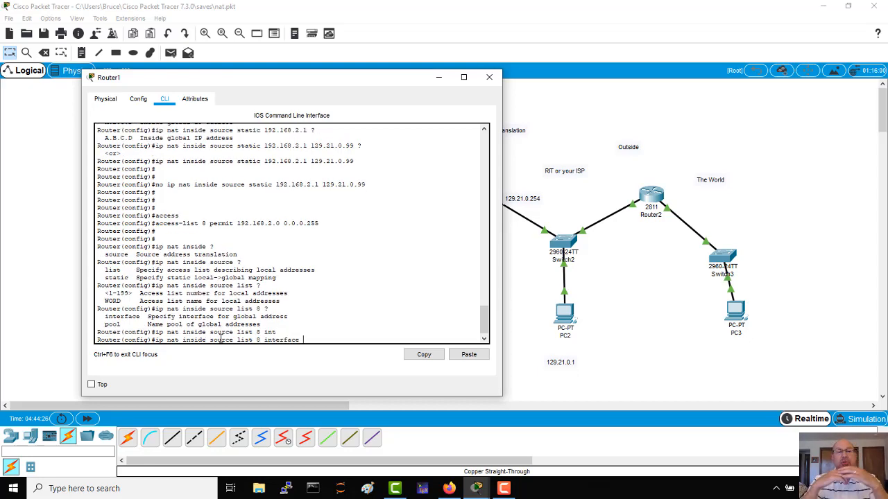
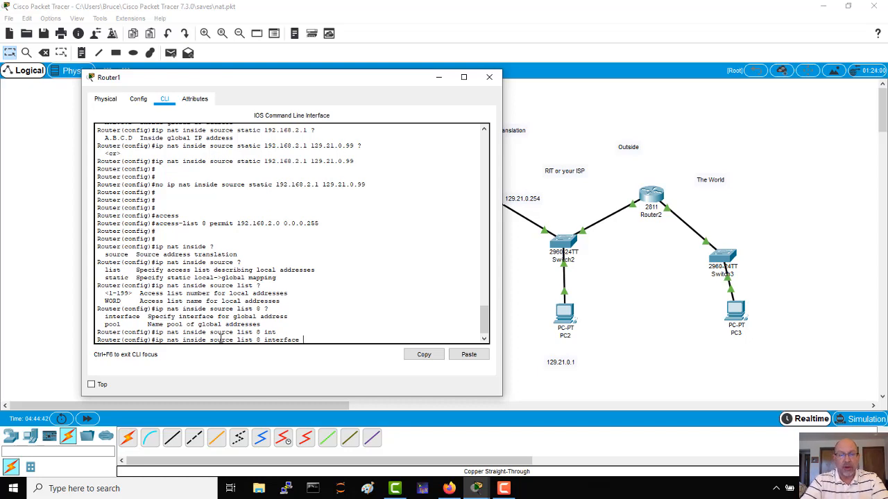
Complete and run "ip nat inside source list 8 interface f0/0 overload" on Router1, checking the CLI help for the options after the interface.
text(int f0/0)
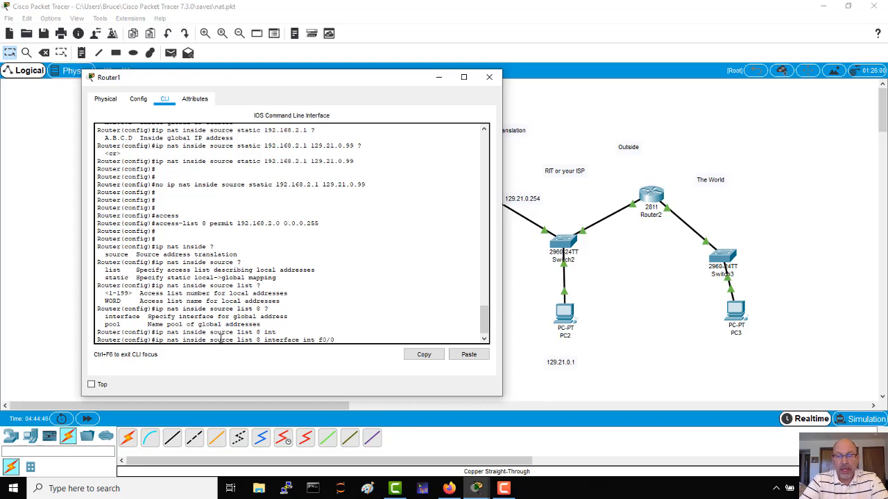
text( ?)
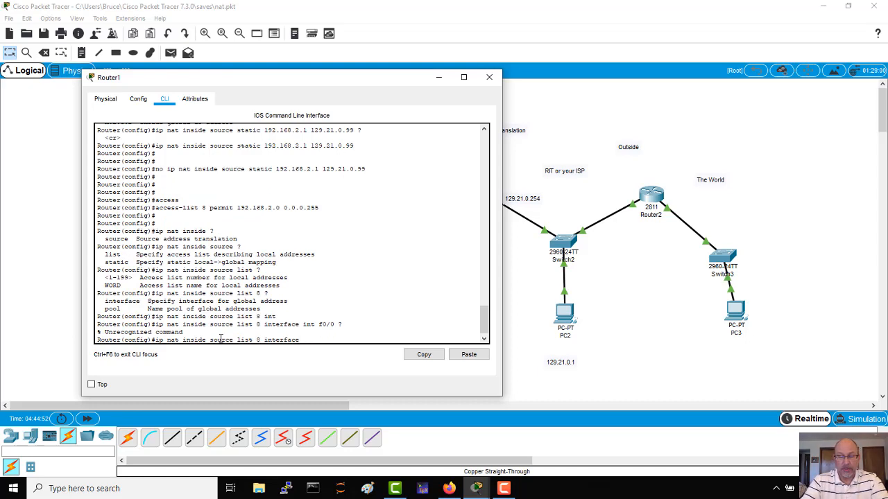
text(?)
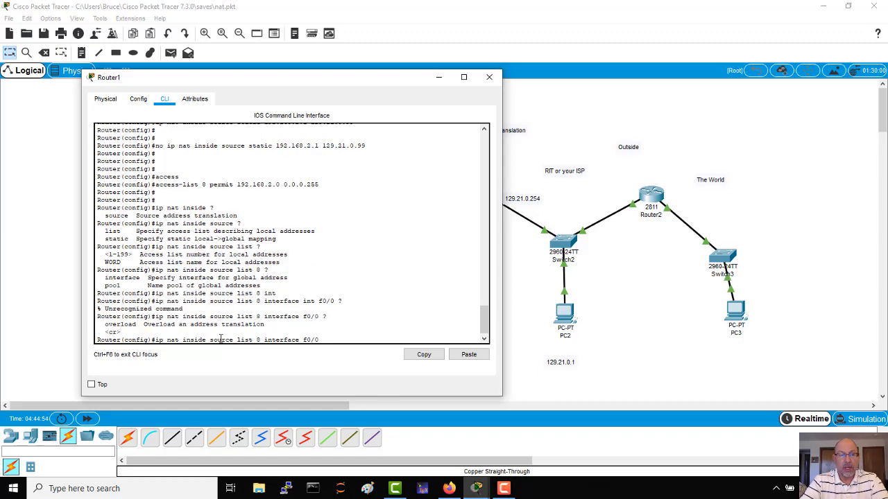
text(o)
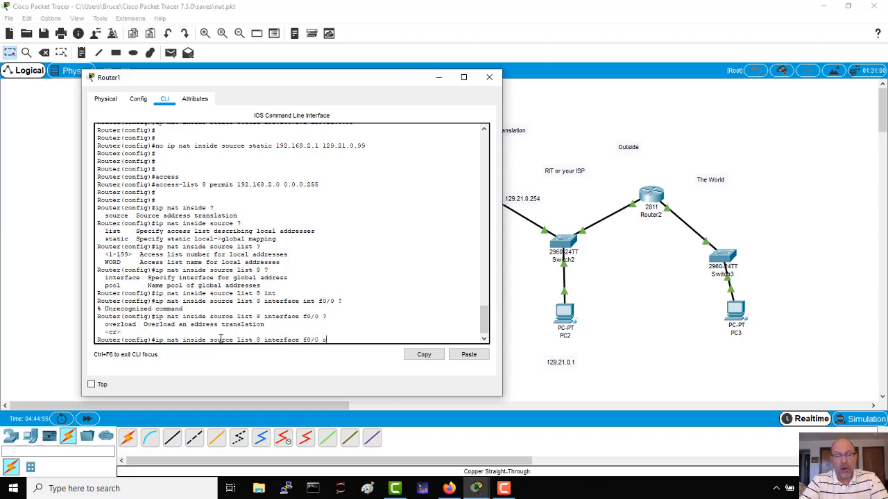
text(ver)
key(Tab)
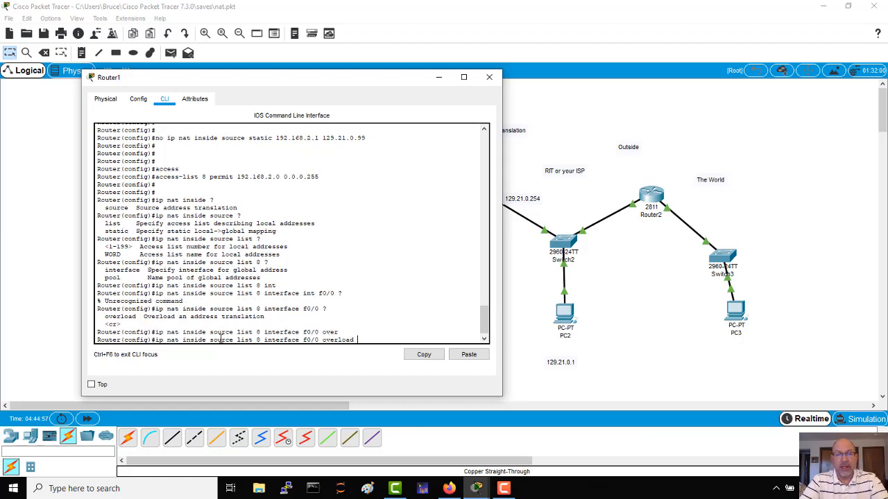
key(Return)
key(Return)
key(Return)
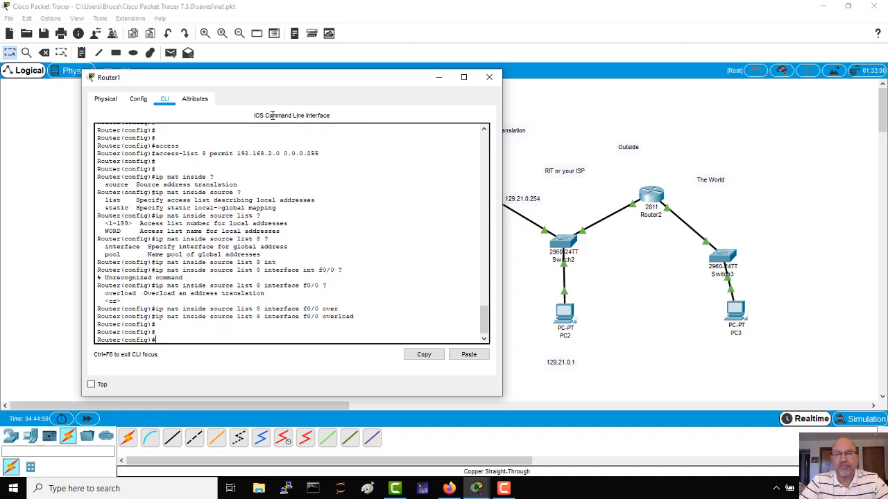
click(439, 80)
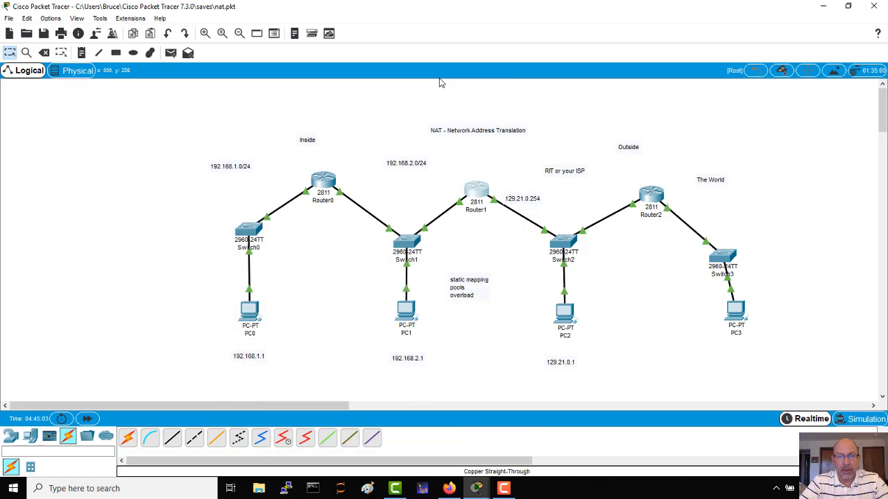
Add a PC between PC0 and PC1 and connect it to FastEthernet0/2 on Switch1 with a copper straight-through cable.
click(30, 437)
drag(127, 439, 348, 313)
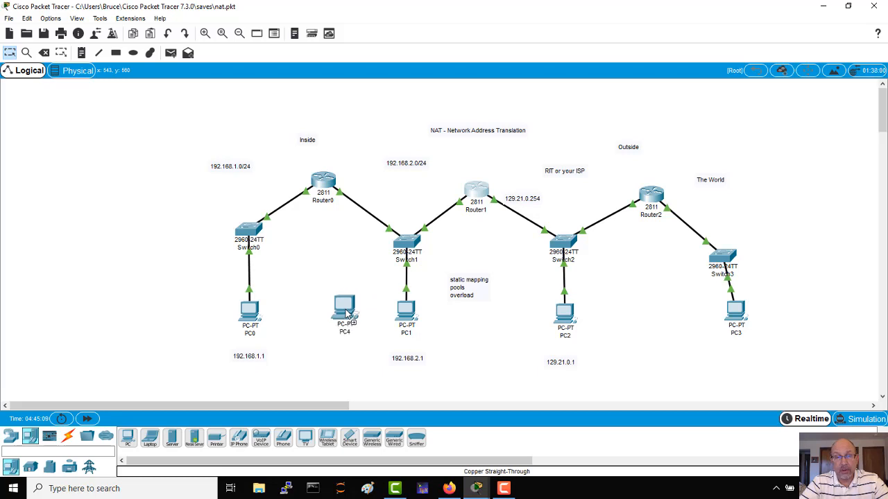
click(67, 437)
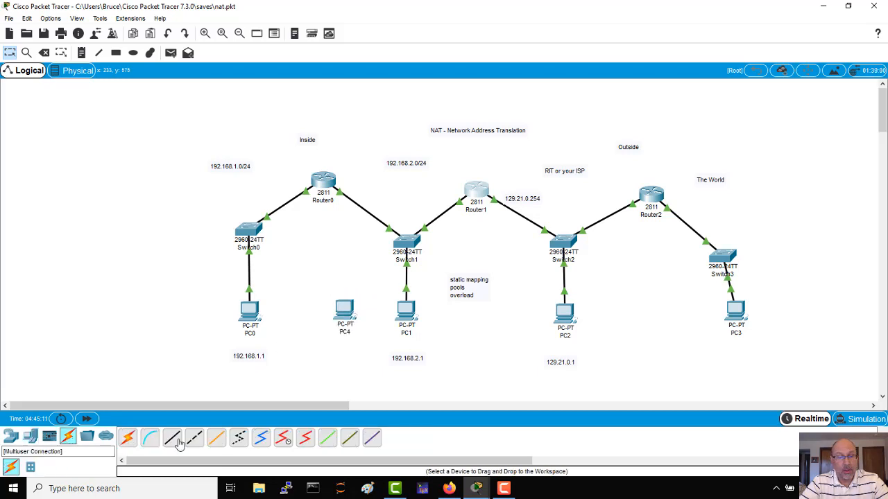
click(173, 439)
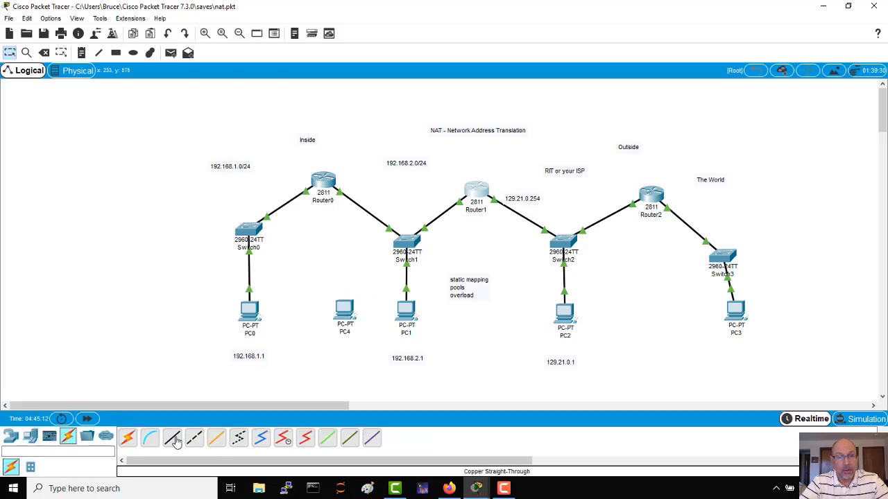
click(343, 307)
click(374, 345)
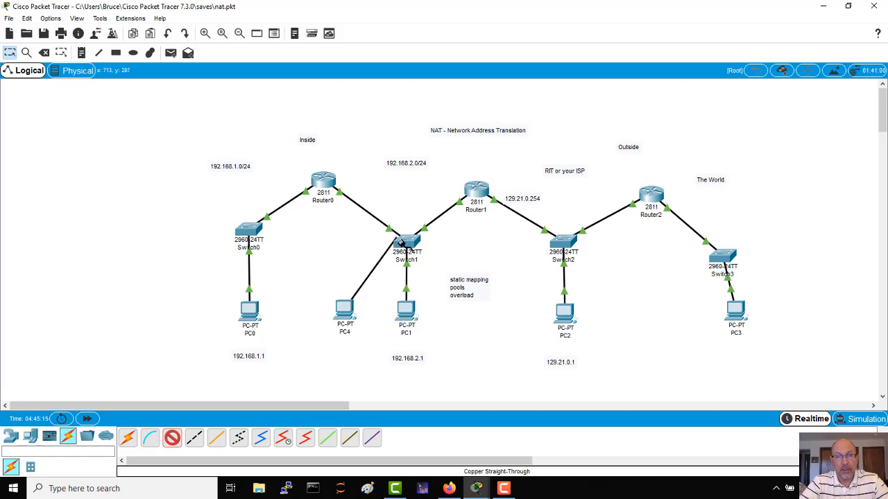
click(405, 244)
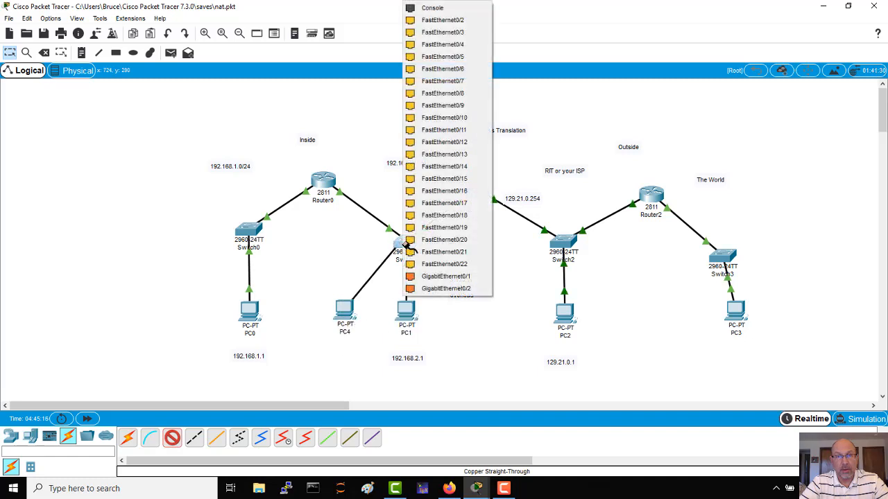
click(450, 20)
Configure PC4's FastEthernet0 interface with static IP address 192.168.2.2 and subnet mask 255.255.255.0.
click(344, 311)
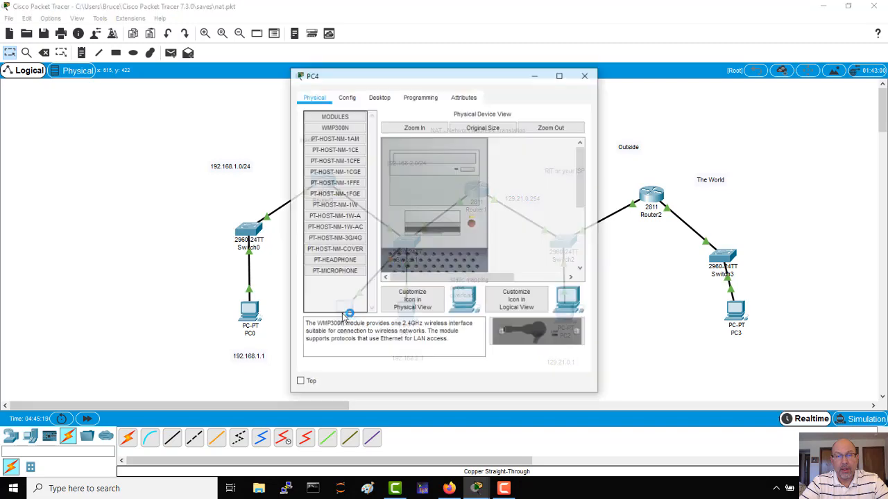
click(346, 96)
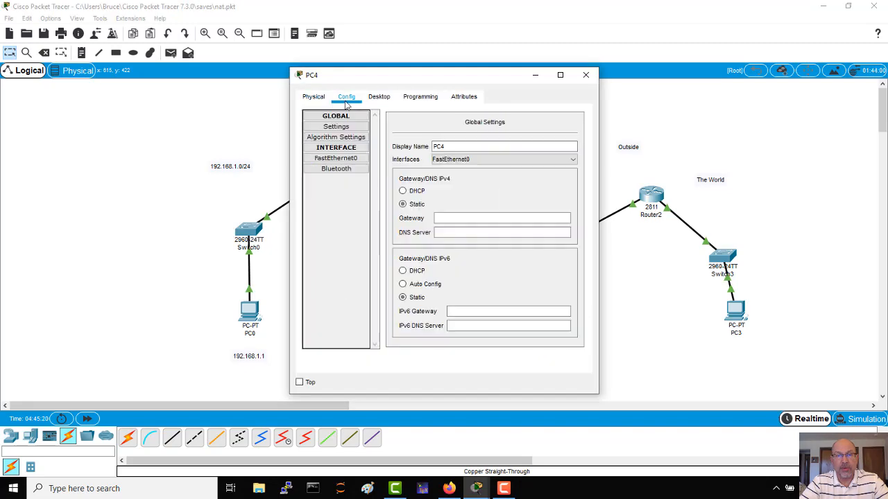
click(335, 158)
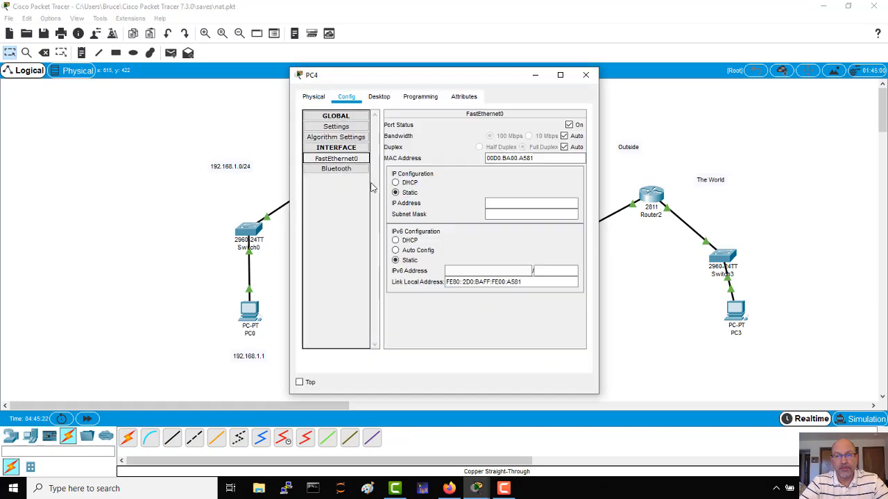
click(499, 203)
text(192.168.2.2)
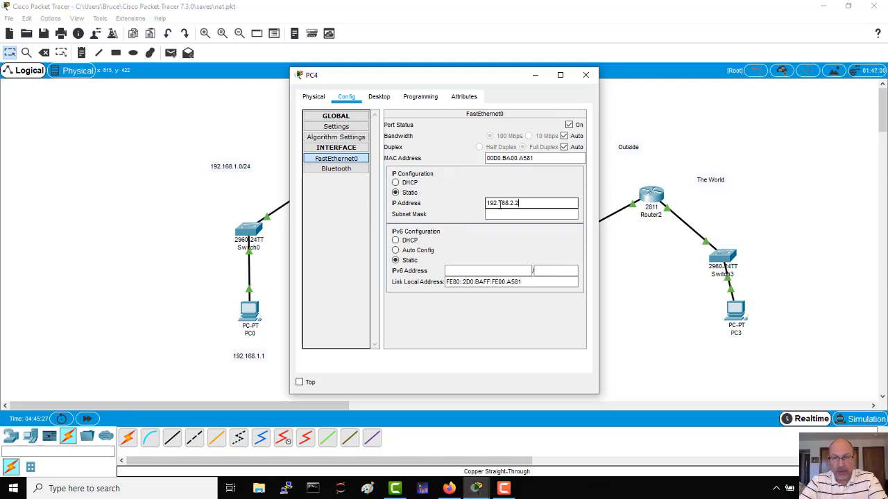
click(497, 214)
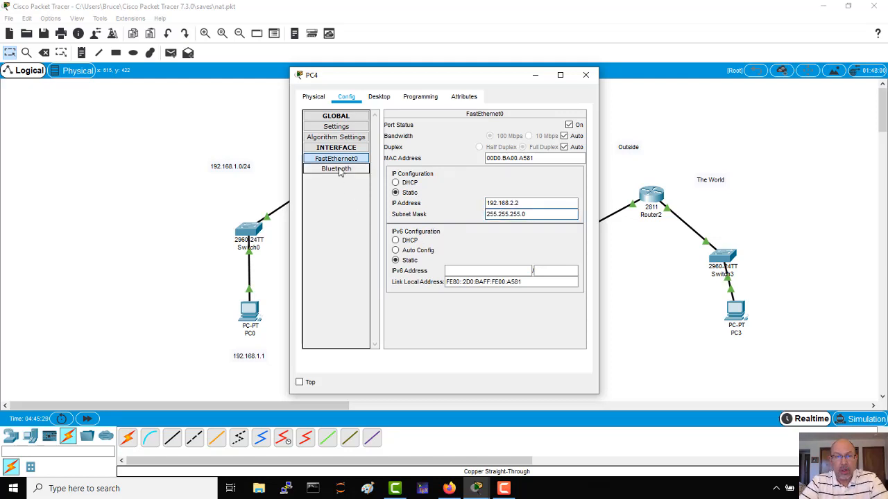
Set PC4's IPv4 default gateway to 192.168.2.254 and close its configuration window.
click(336, 126)
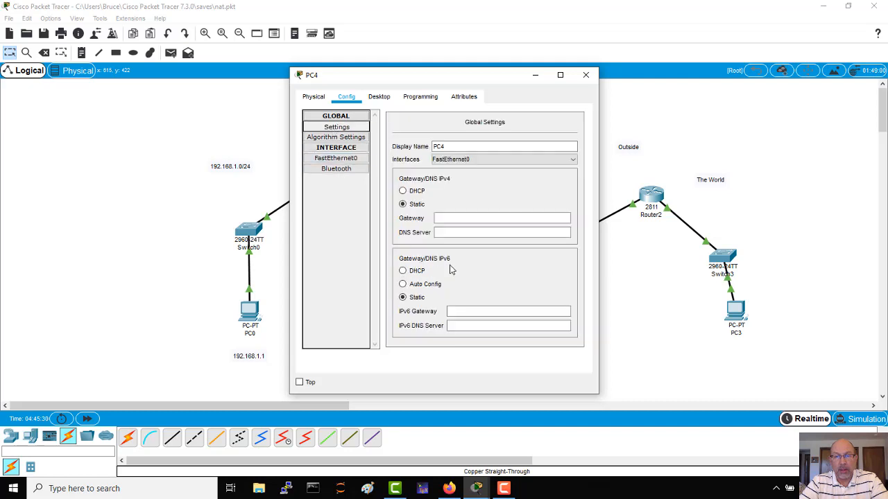
click(452, 219)
text(192)
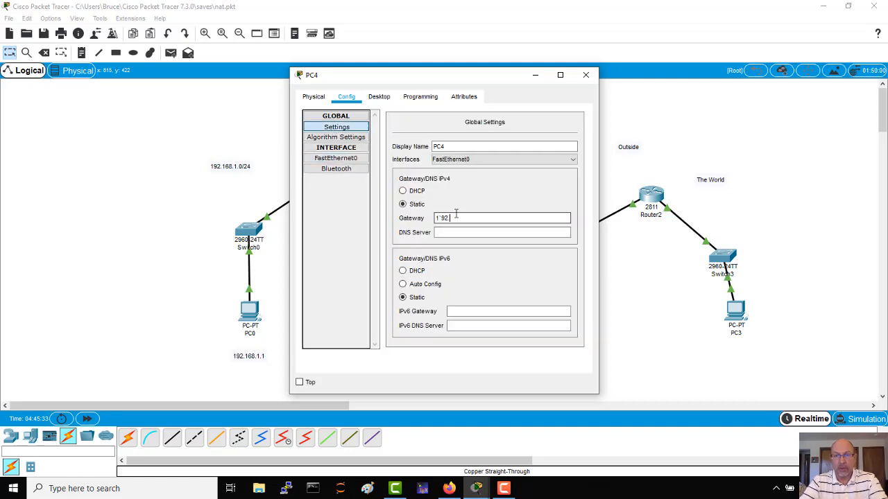
key(BackSpace)
key(BackSpace)
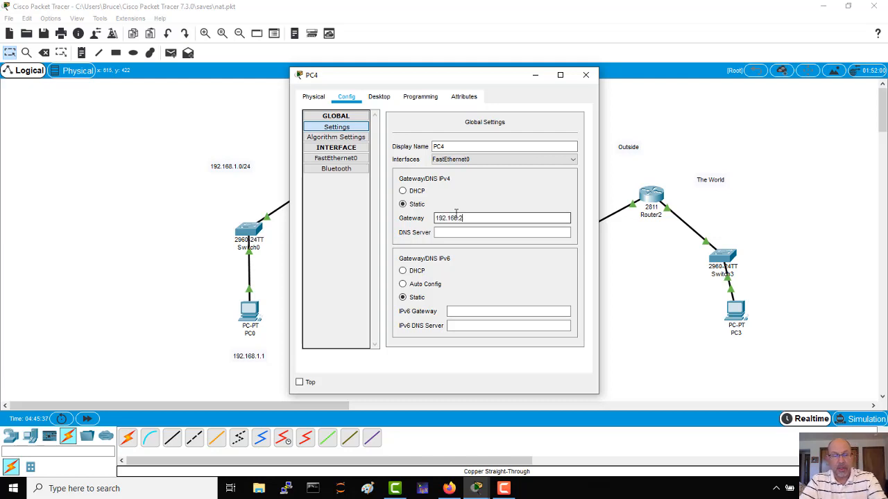
text(92.168.2.254)
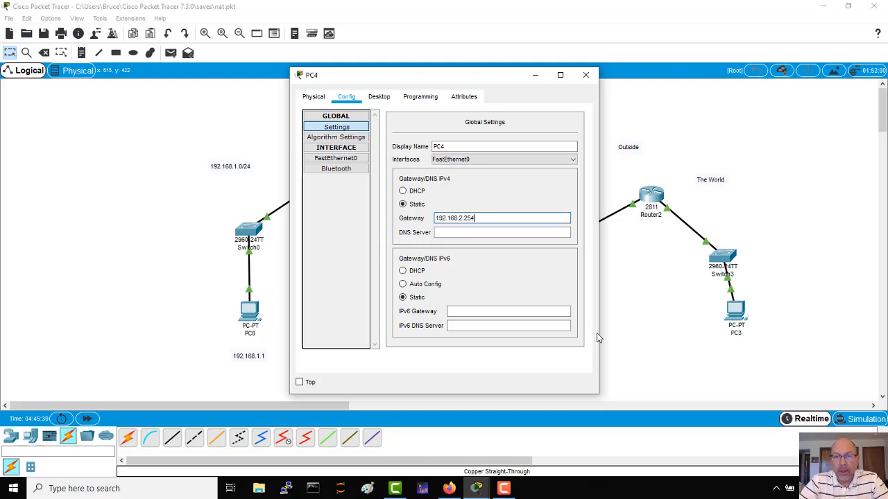
click(517, 236)
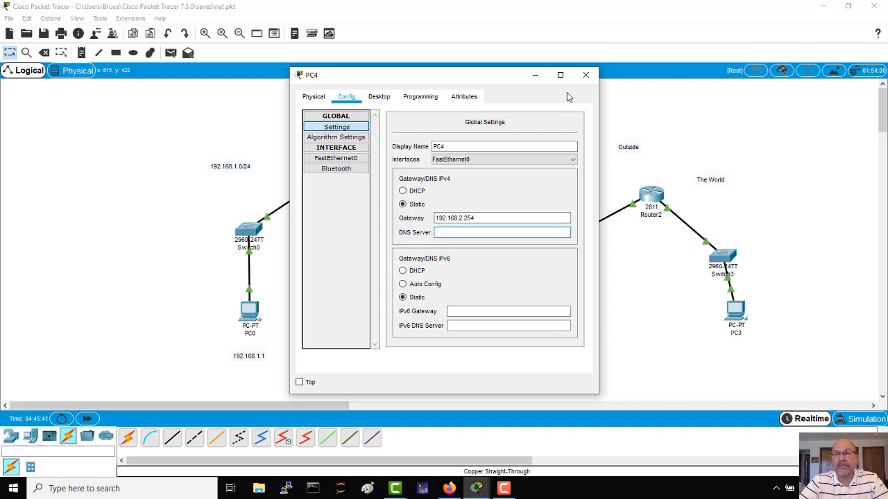
click(586, 75)
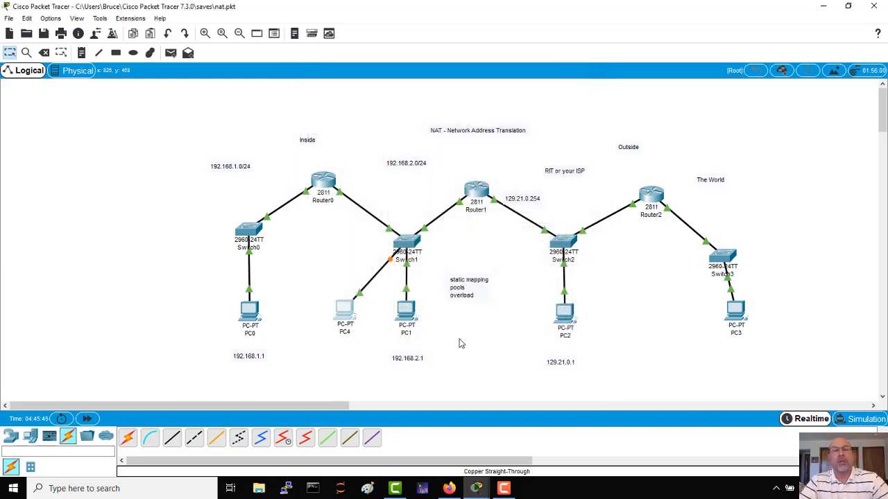
Ping 129.21.0.1 from PC1's command prompt to test the overload NAT.
click(405, 312)
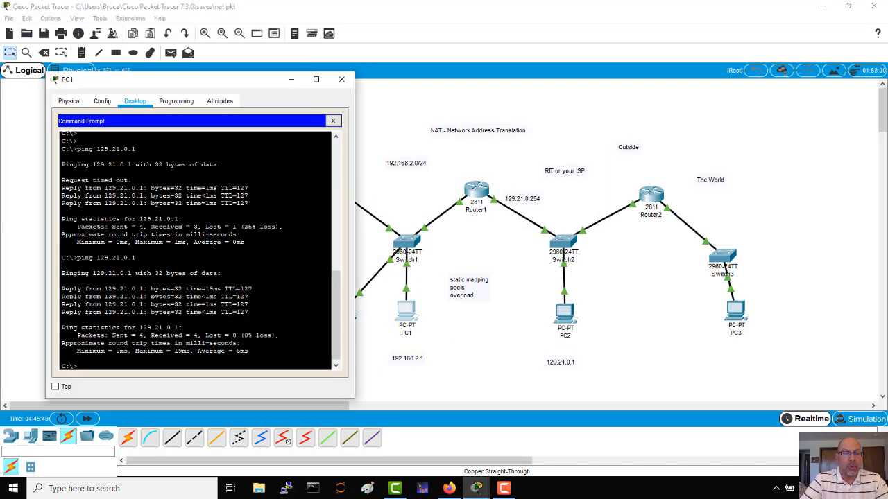
key(Up)
key(Return)
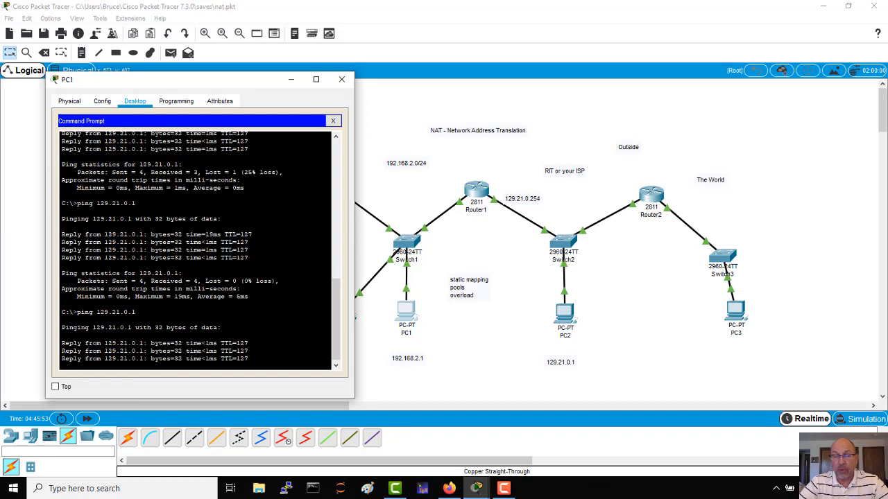
click(354, 334)
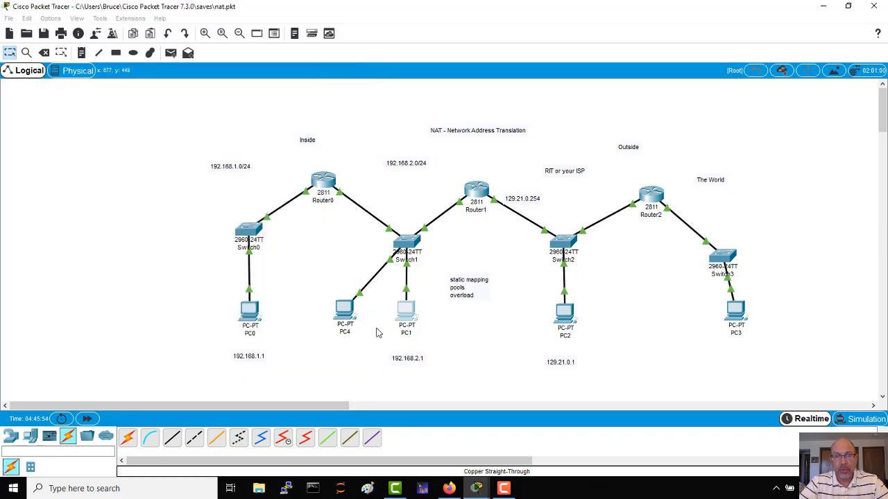
Ping 129.21.0.1 from PC4's command prompt, and close the PC4 window.
click(352, 316)
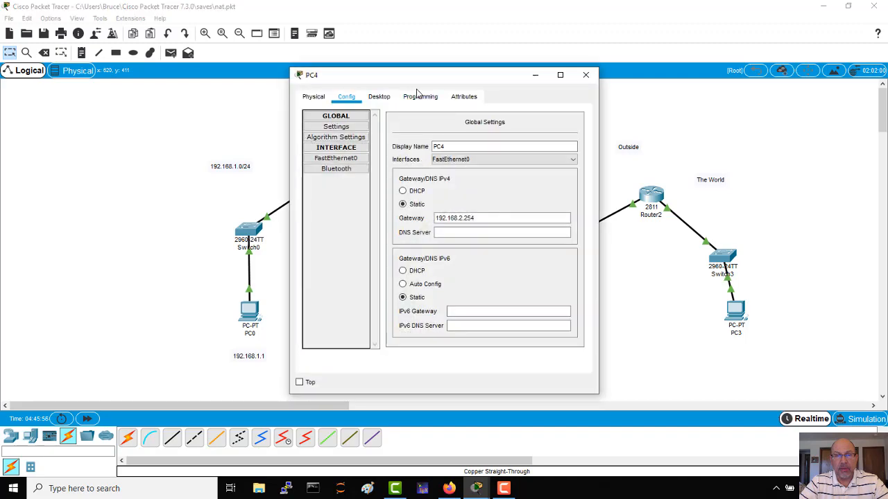
click(419, 97)
click(379, 97)
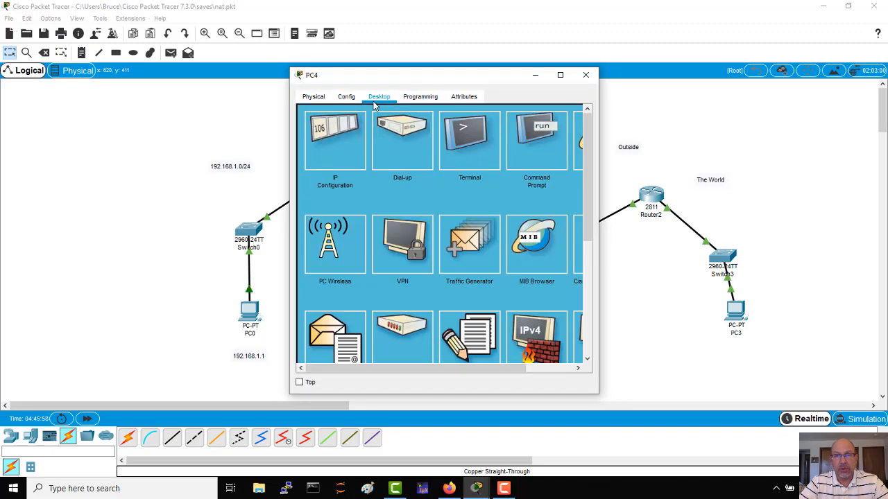
click(522, 144)
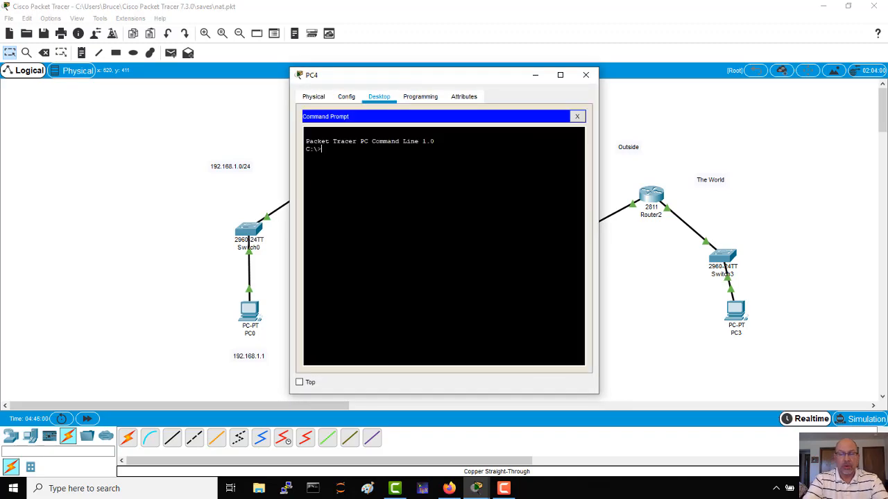
text(ping 192)
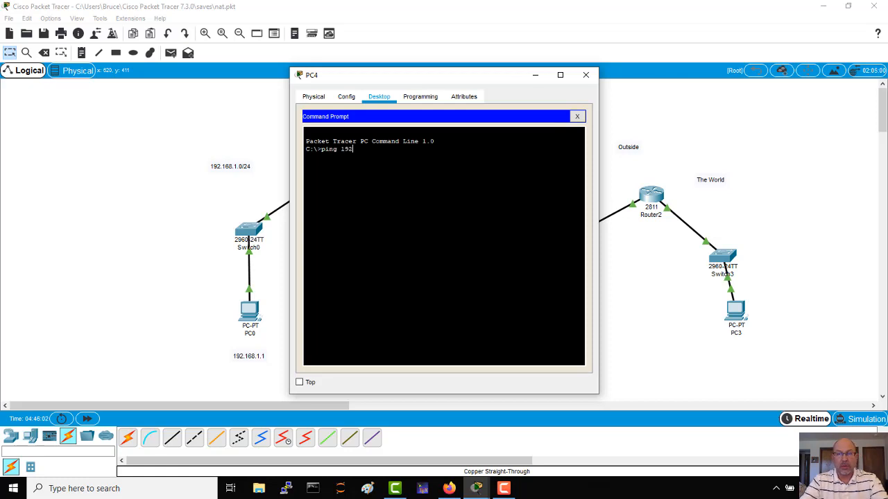
key(BackSpace)
key(BackSpace)
key(BackSpace)
text(125)
key(Return)
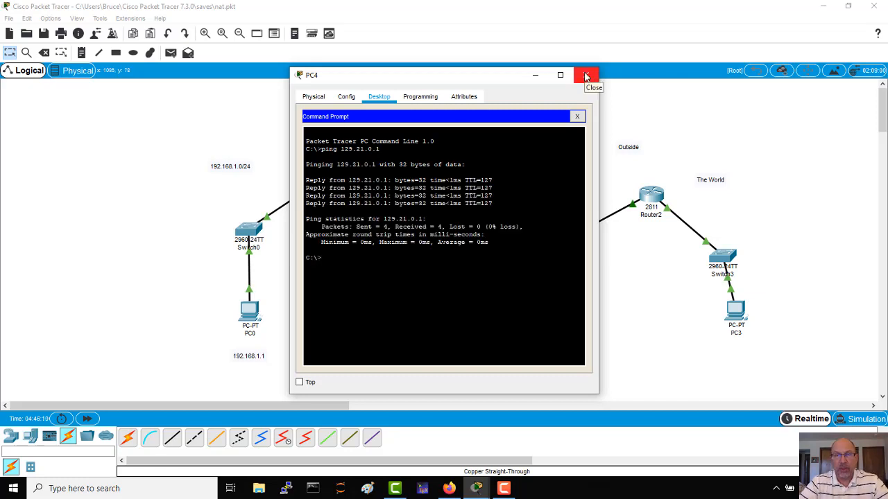
click(586, 76)
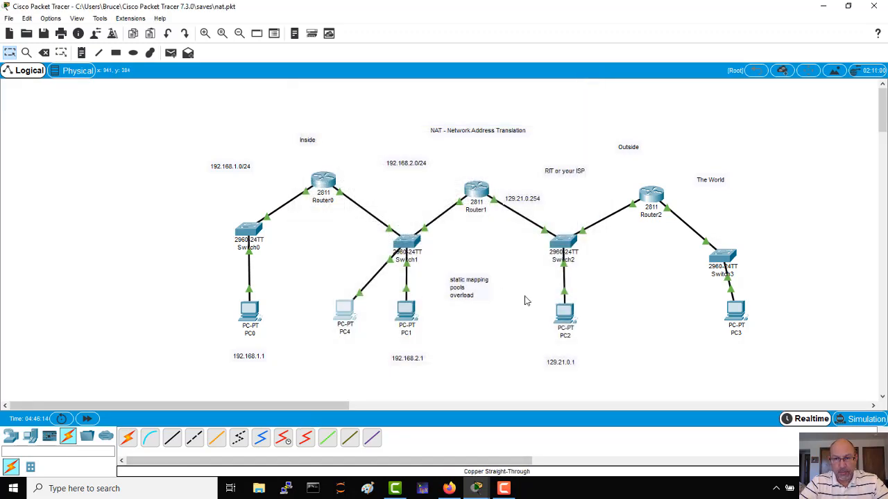
Switch to simulation mode and prepare "ping 129.21.0.1" at PC1's command prompt without running it.
click(862, 419)
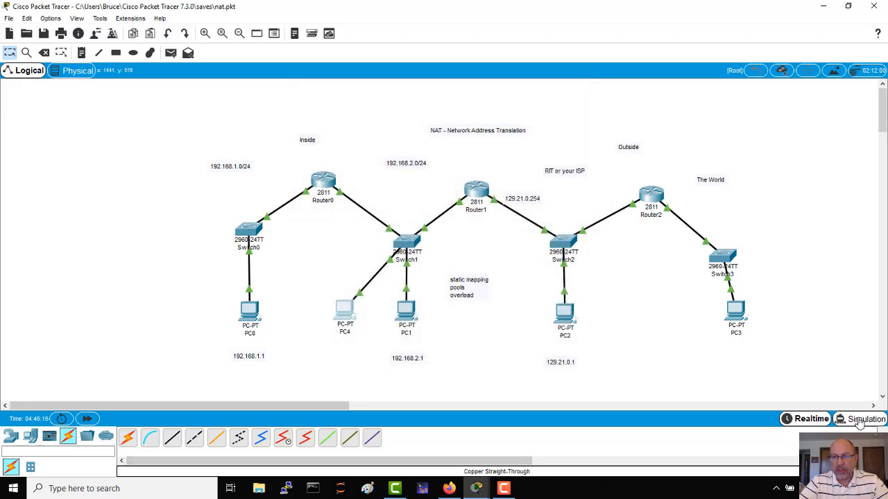
click(406, 314)
key(Up)
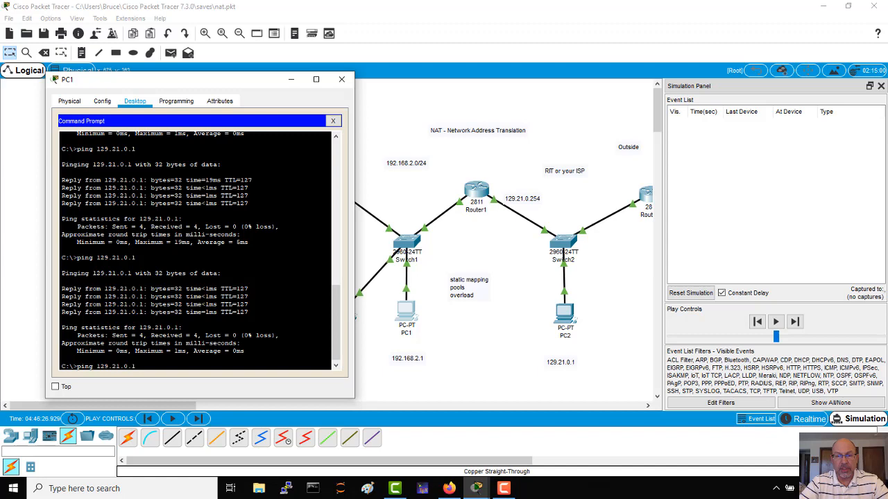
drag(229, 86, 301, 400)
Add the note "192.168.2.2" below PC4 in the topology and return to the selection tool.
click(81, 53)
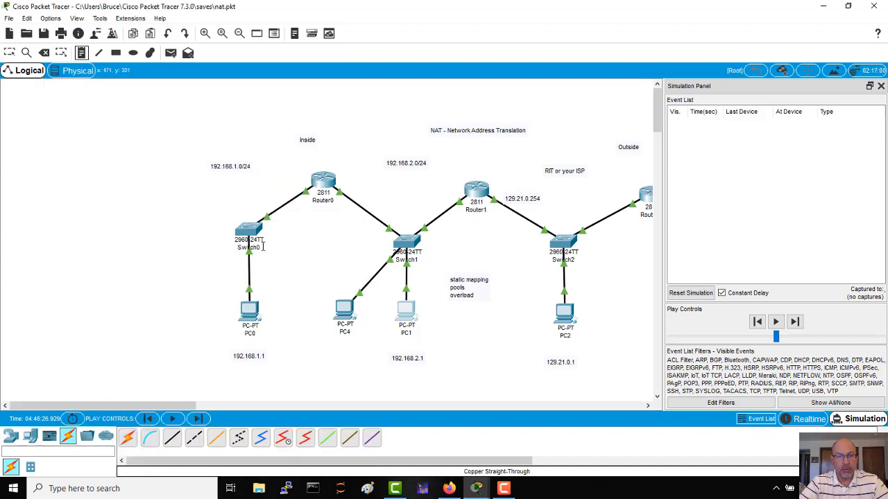
click(333, 353)
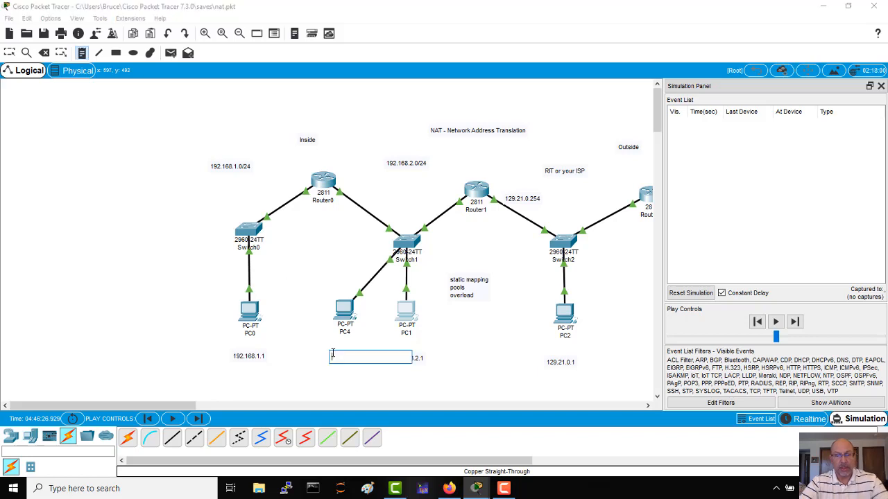
text(192.168.)
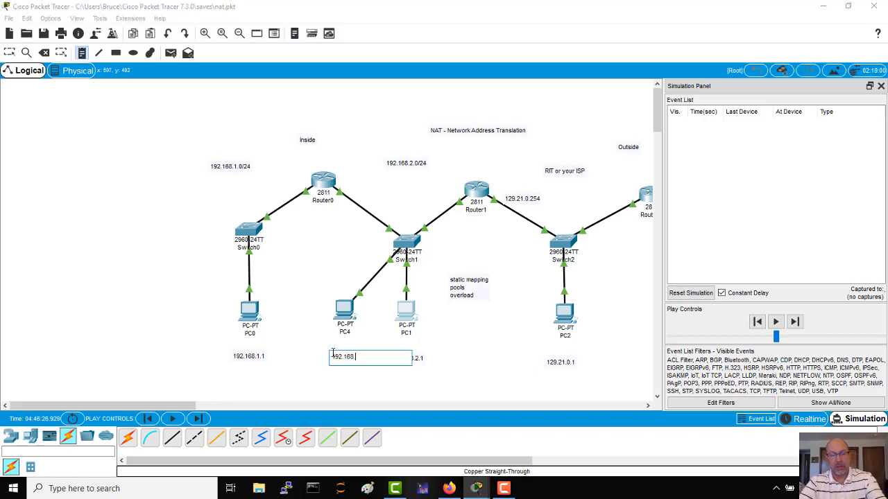
text(2.2)
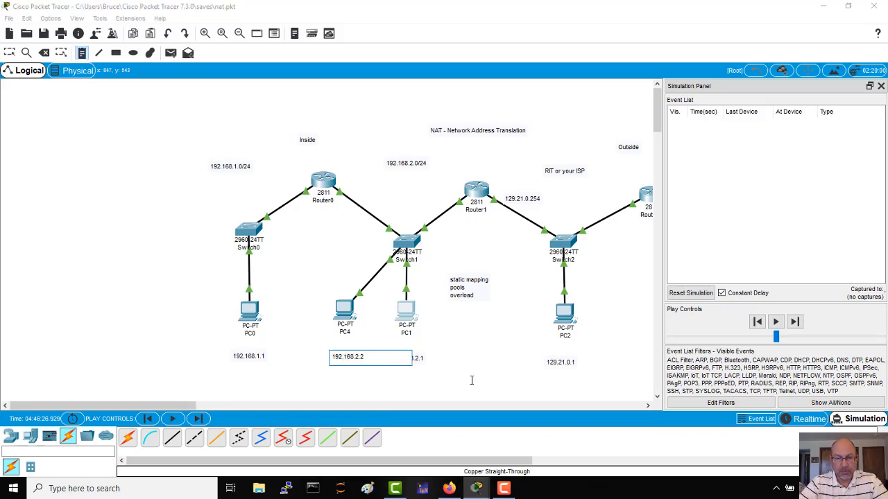
click(472, 381)
click(10, 53)
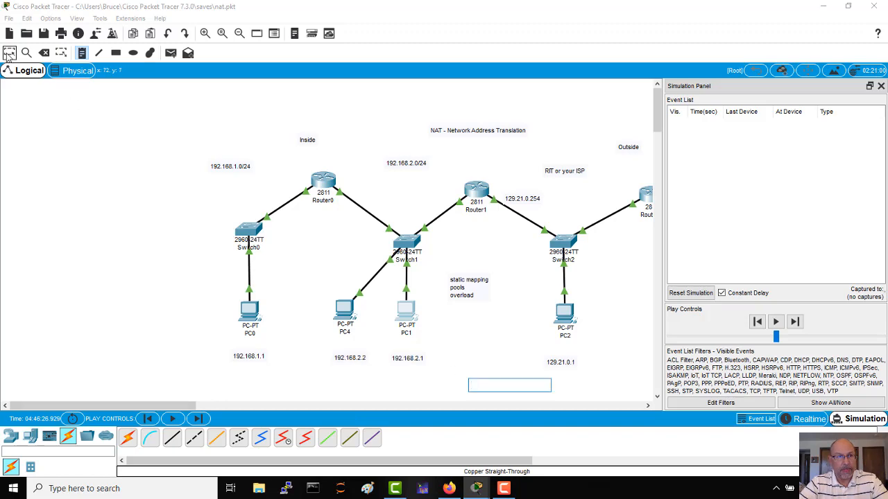
Run the prepared ping to 129.21.0.1 from PC1 and advance the simulation hop by hop until the packet reaches PC2.
key(alt+Tab)
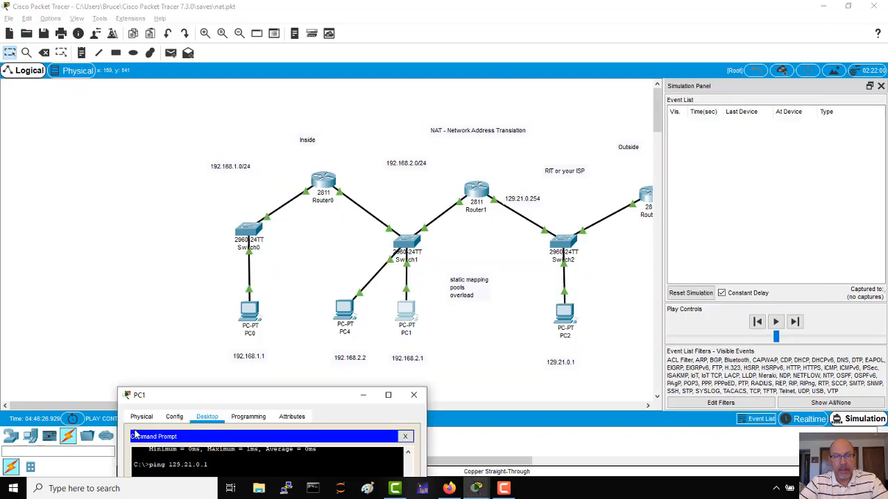
drag(273, 396, 161, 80)
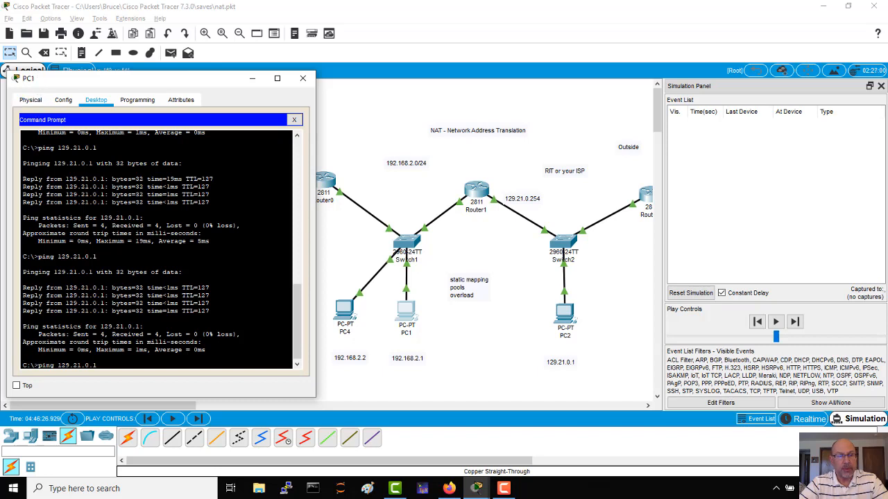
key(Return)
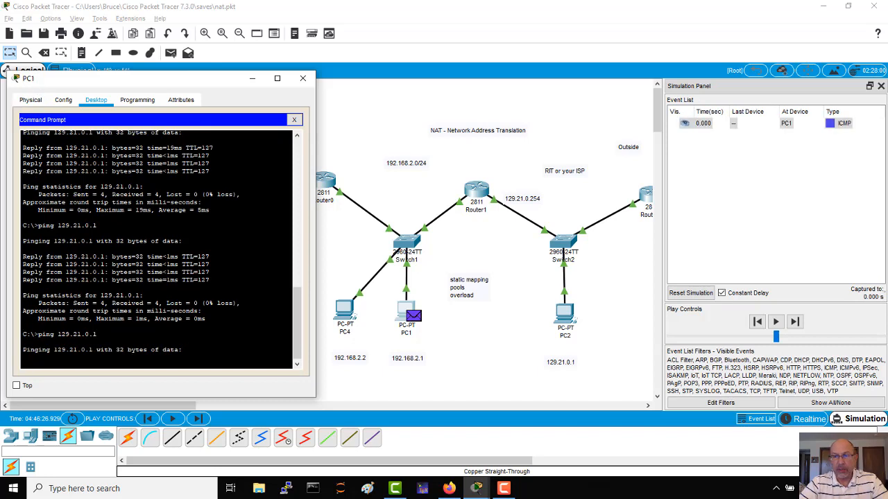
click(794, 322)
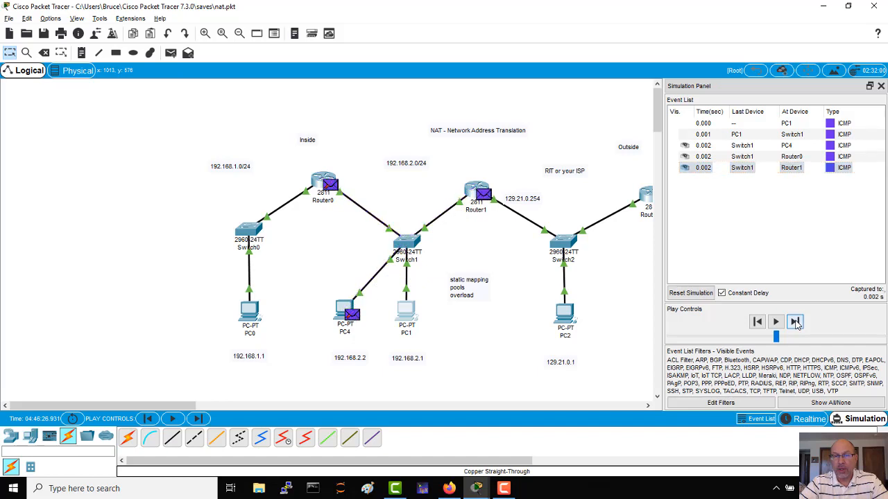
click(794, 322)
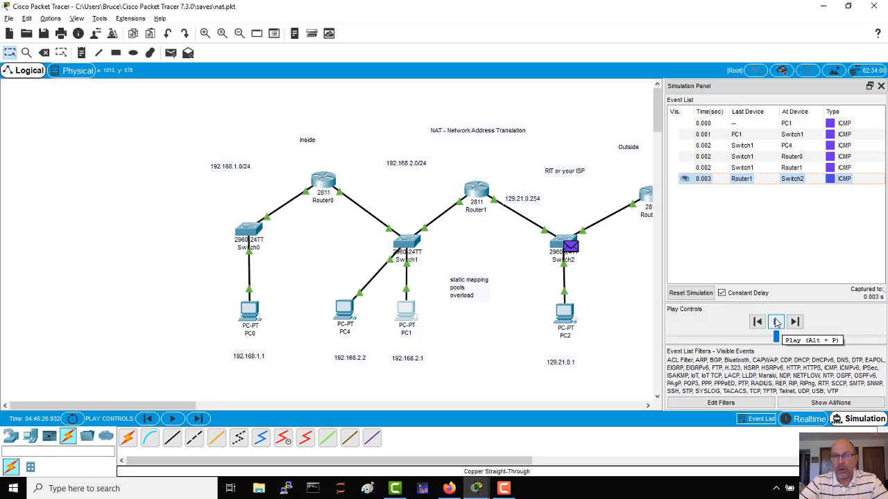
click(795, 322)
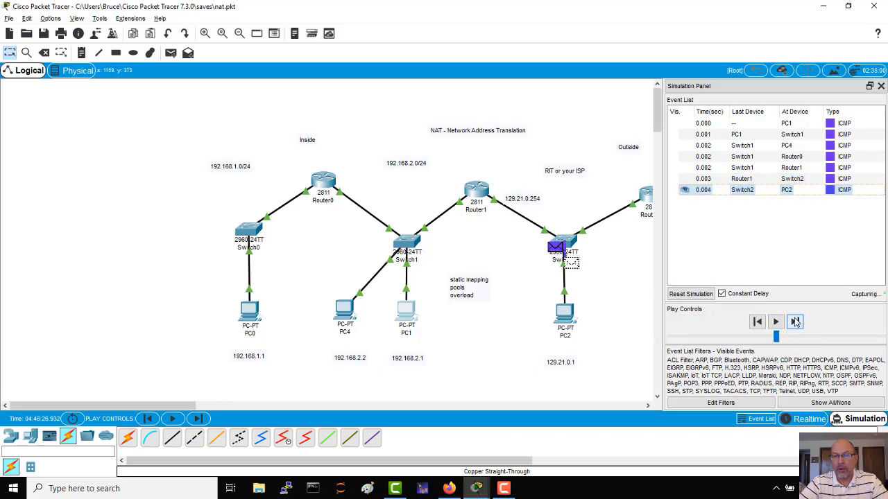
Examine the source and destination IP in the inbound PDU details of the packet at PC2, keeping Router1 in view.
click(742, 190)
click(366, 98)
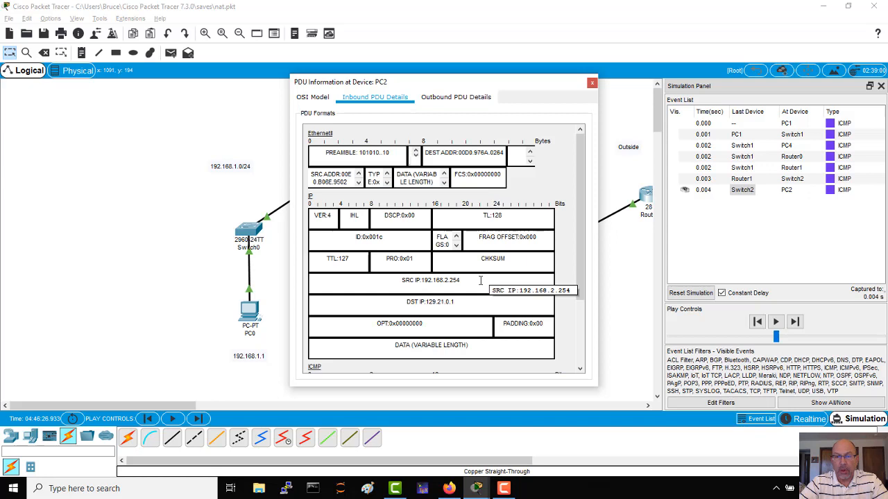
drag(480, 280, 400, 279)
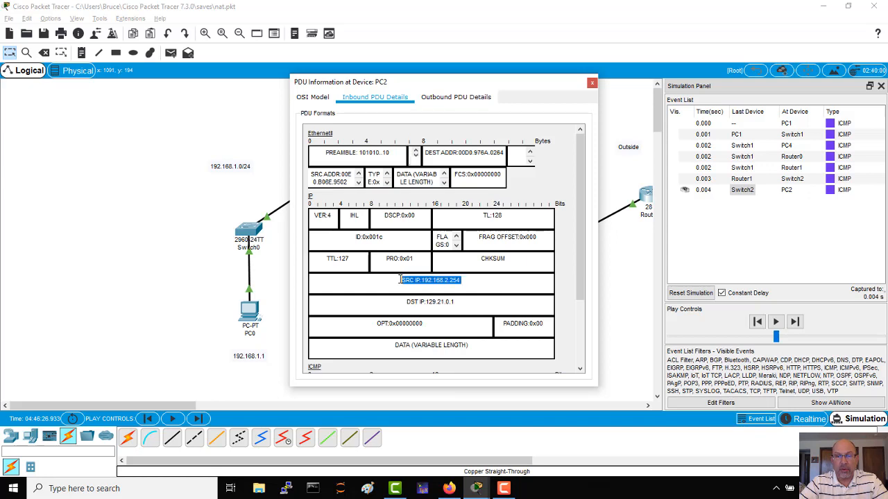
drag(463, 306, 401, 301)
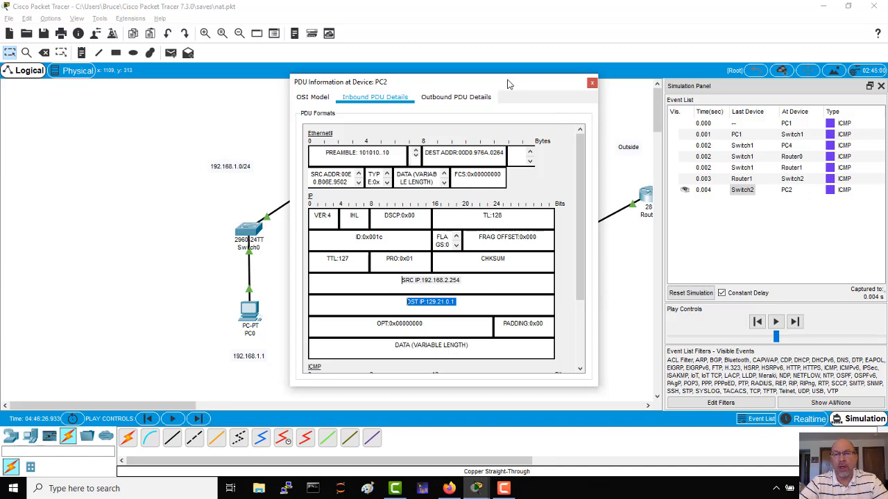
drag(509, 88, 270, 72)
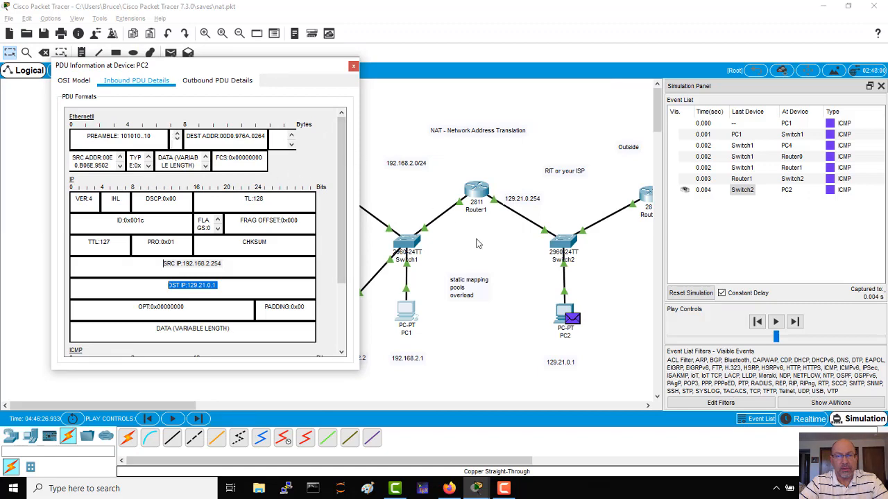
Review the NAT commands in Router1's CLI and compare them with the source IP in PC2's inbound PDU.
click(476, 193)
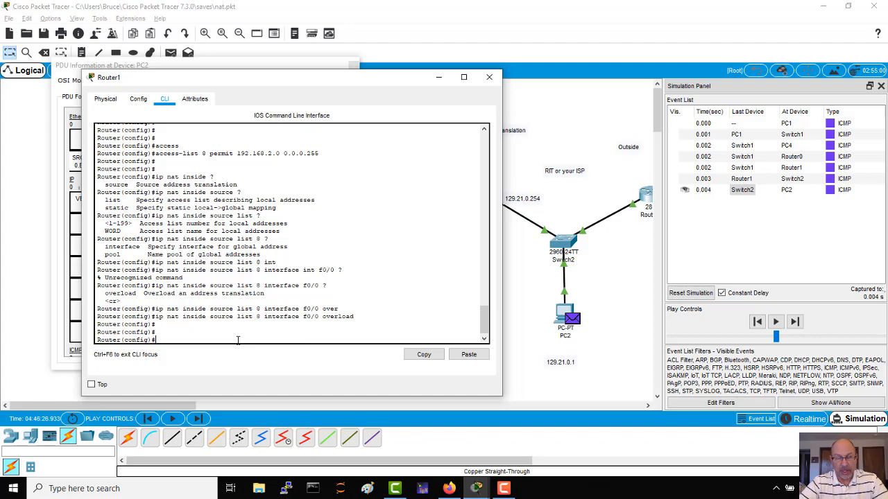
drag(389, 81, 720, 392)
drag(231, 263, 165, 264)
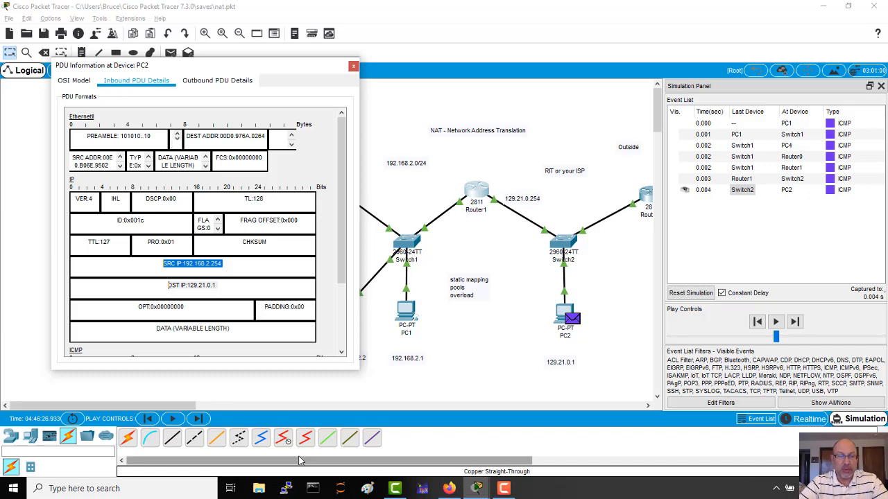
Remove the faulty NAT rule on Router1 with "no ip nat inside source list 8 interface f0/0 overload", reusing the earlier command text.
key(alt+Tab)
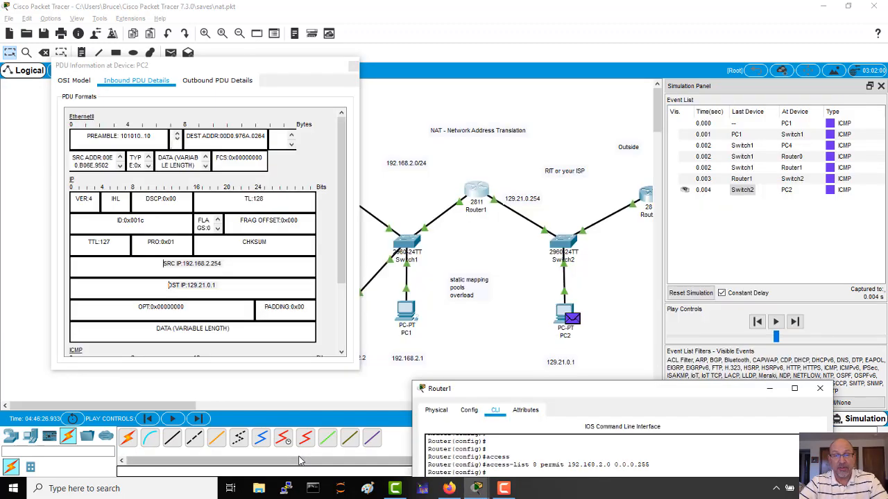
drag(586, 394, 201, 70)
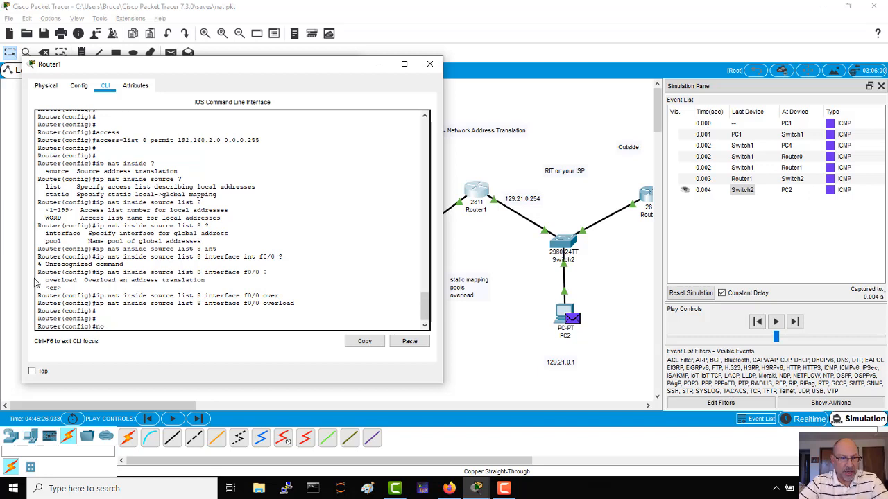
drag(96, 303, 295, 306)
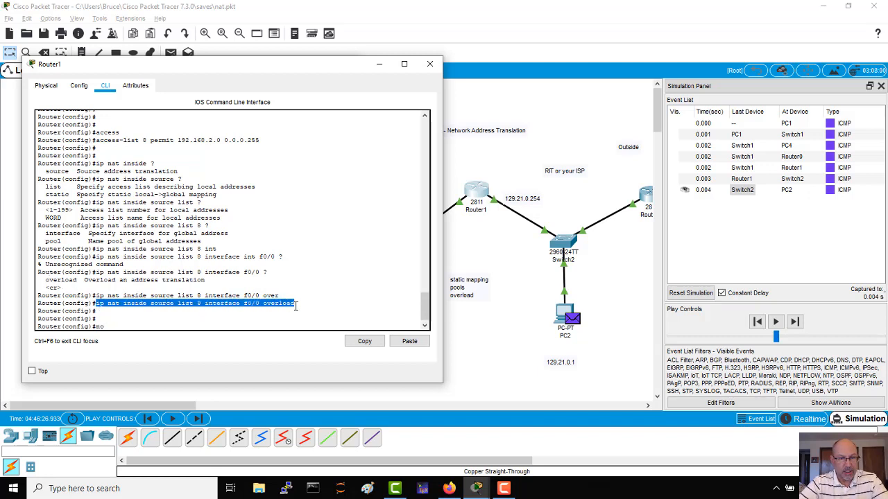
right_click(223, 303)
click(244, 310)
right_click(138, 327)
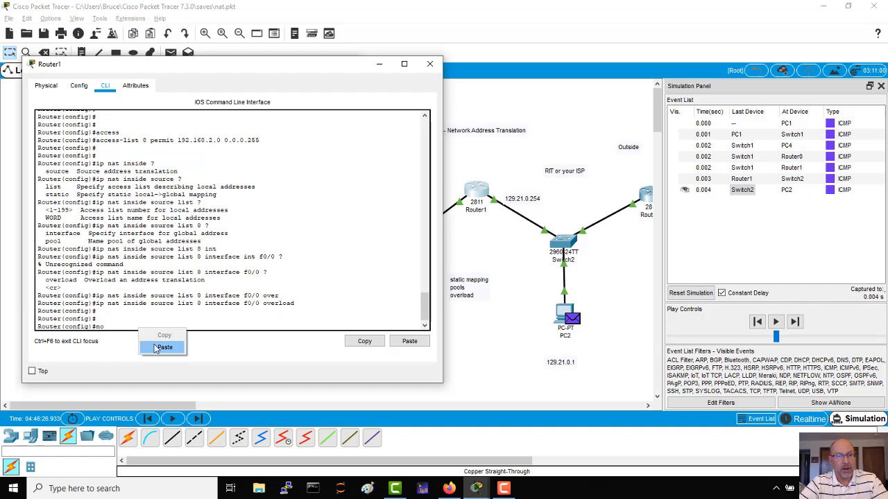
click(156, 348)
key(Return)
key(Return)
key(Return)
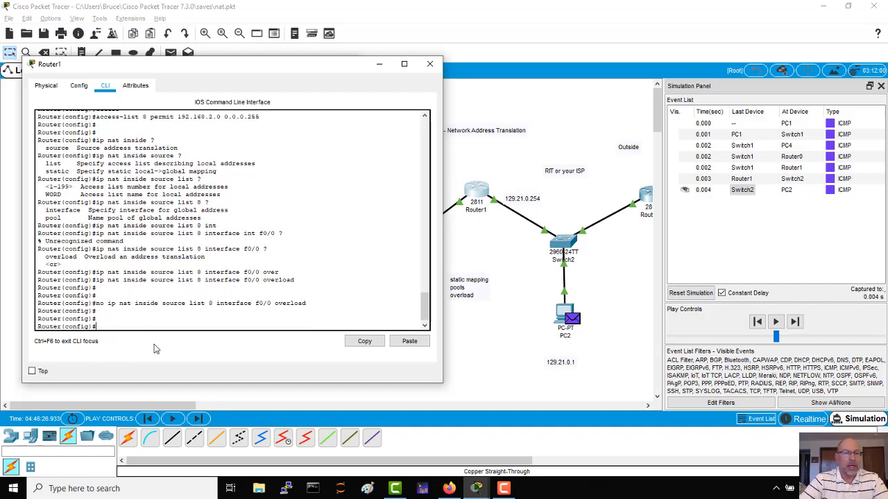
Enter "ip nat inside source list 8 interface f0/1 overload" on Router1, and close the router and PDU windows.
key(Up)
key(Up)
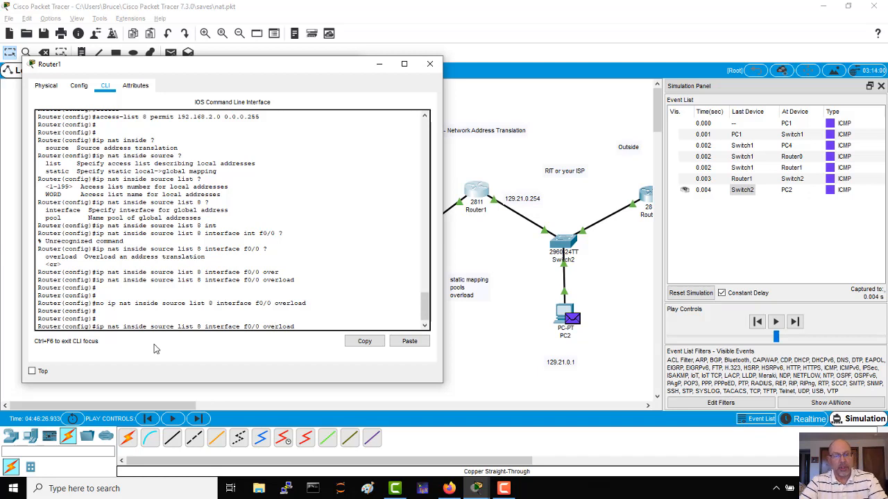
key(Return)
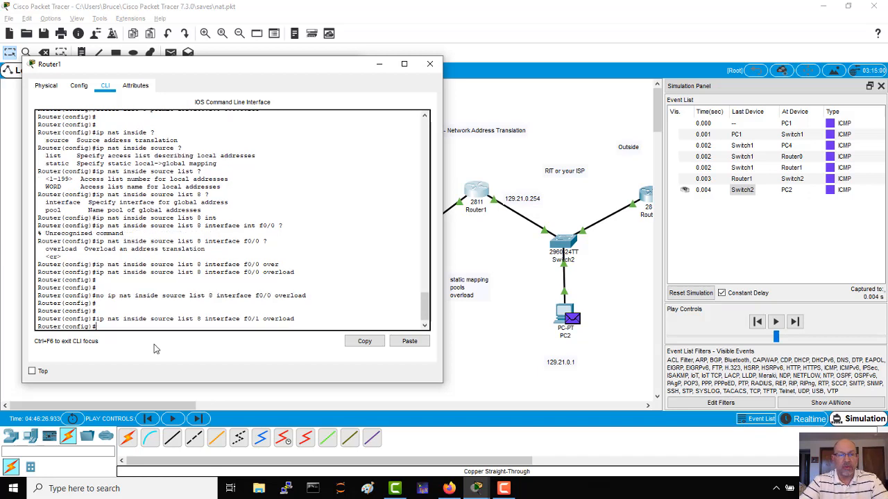
click(430, 66)
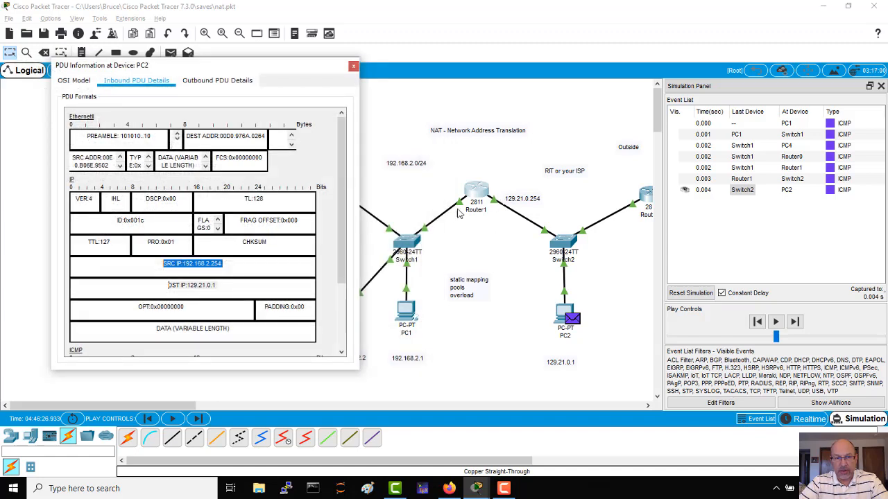
click(352, 65)
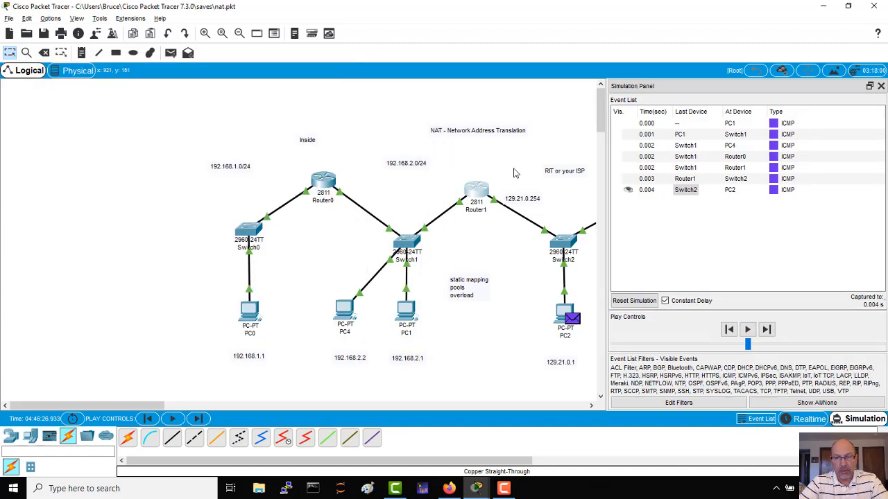
Abort the running ping at PC1's command prompt and ping 129.21.0.1 again.
click(407, 317)
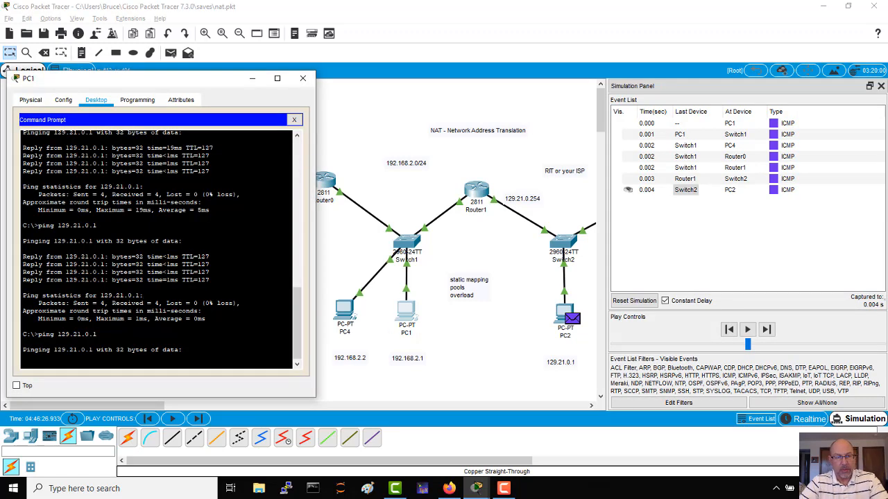
key(ctrl+c)
key(Up)
key(Return)
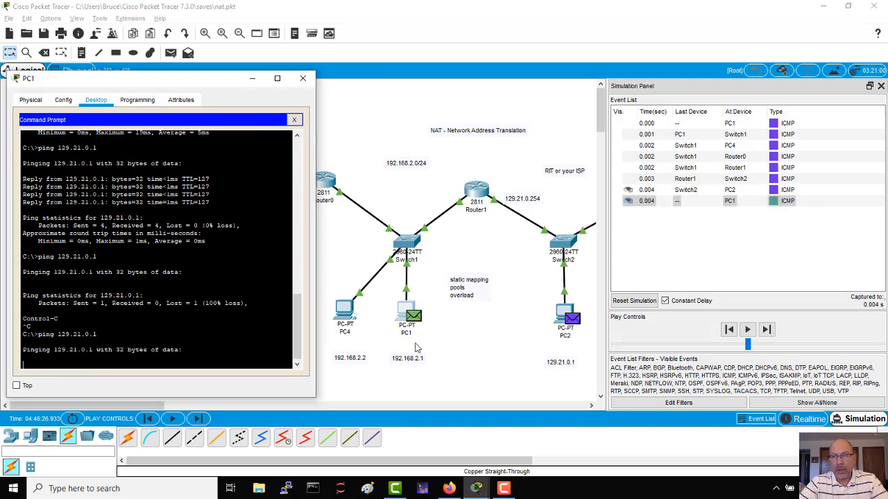
Step the simulation until PC1's new ping packet reaches PC2, and examine the source IP in its inbound PDU details.
click(767, 330)
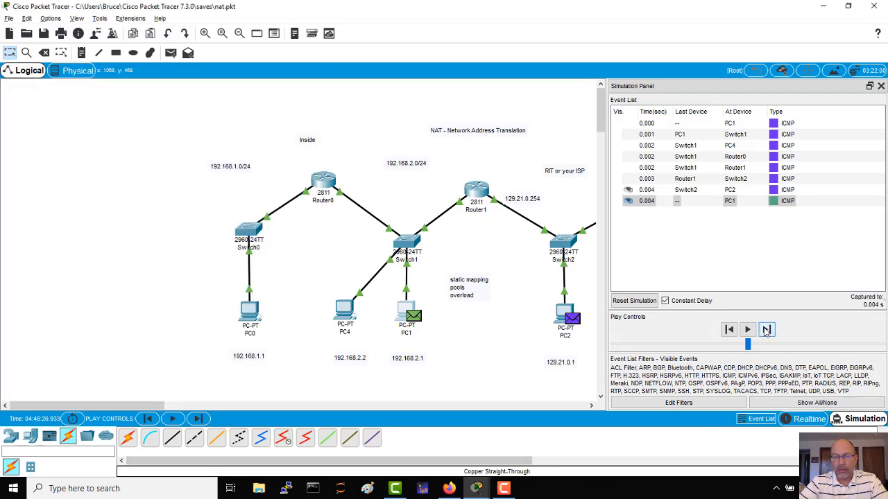
click(767, 330)
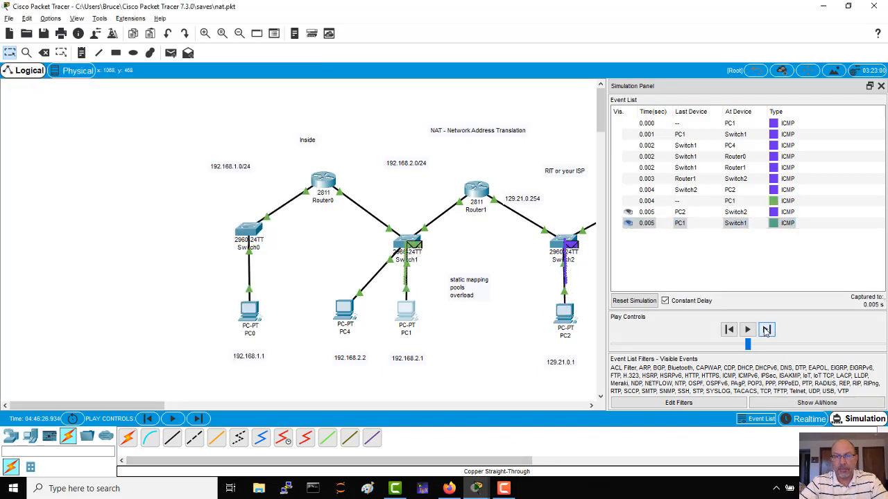
click(766, 330)
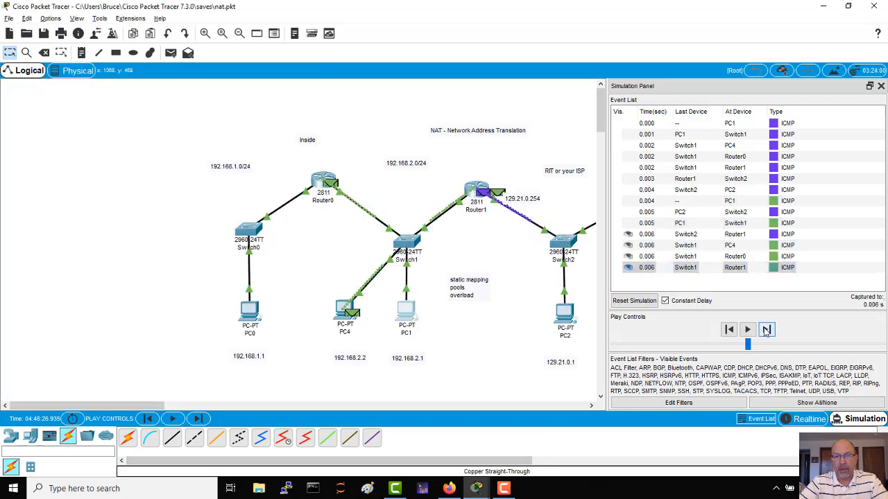
click(767, 330)
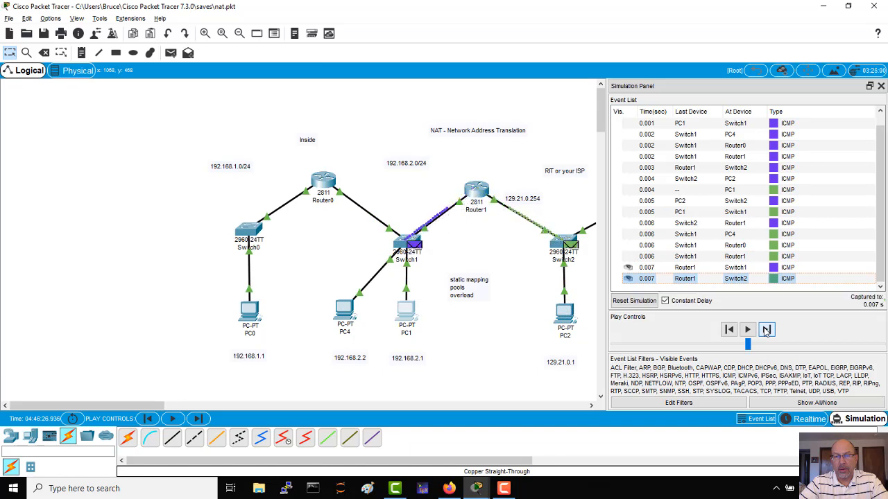
click(767, 330)
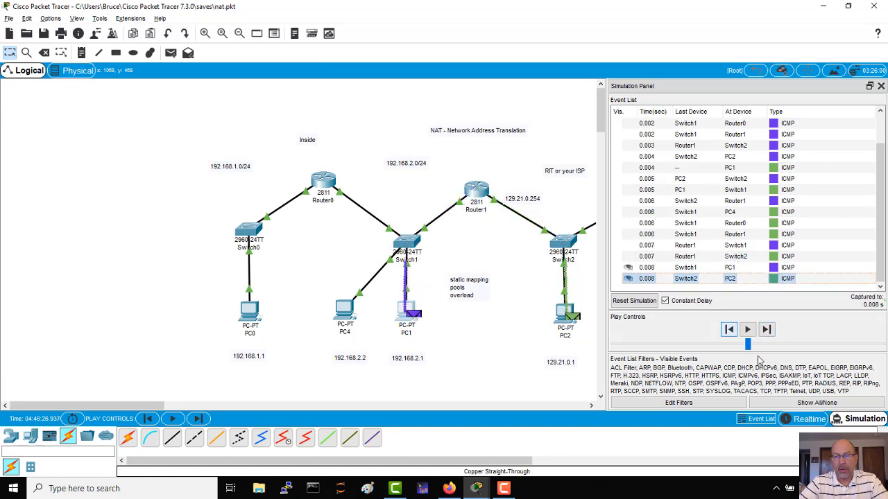
click(747, 279)
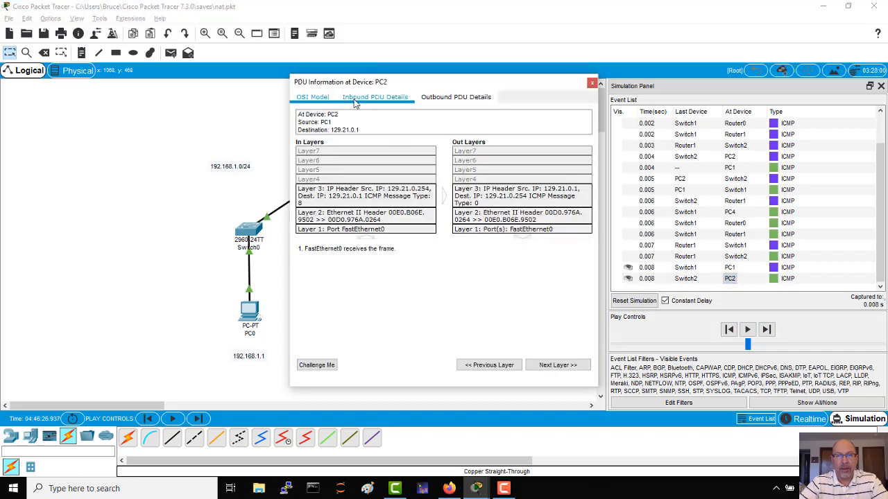
click(358, 96)
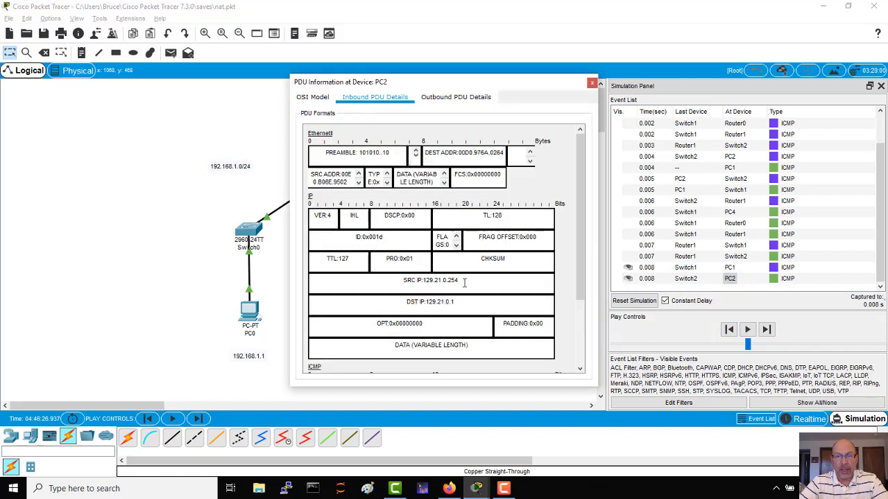
Examine the source and destination IP fields in the inbound PDU details at PC2, and close the PDU window.
drag(465, 282, 401, 279)
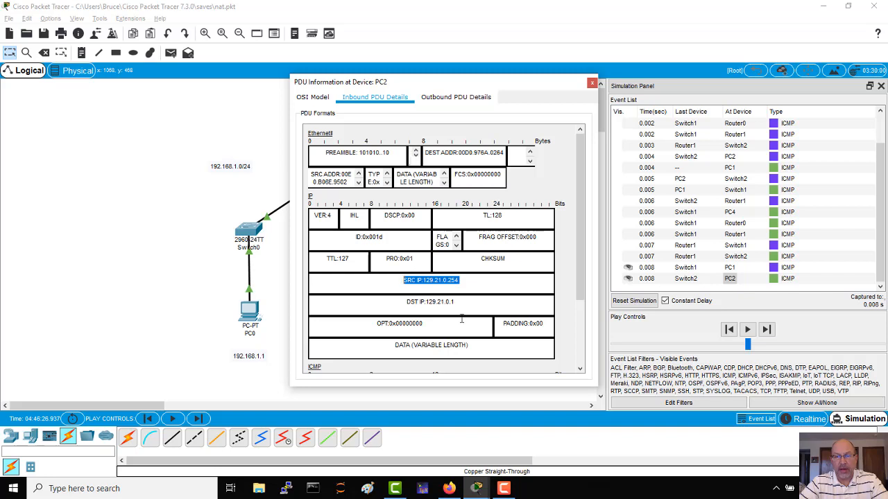
drag(463, 303, 403, 301)
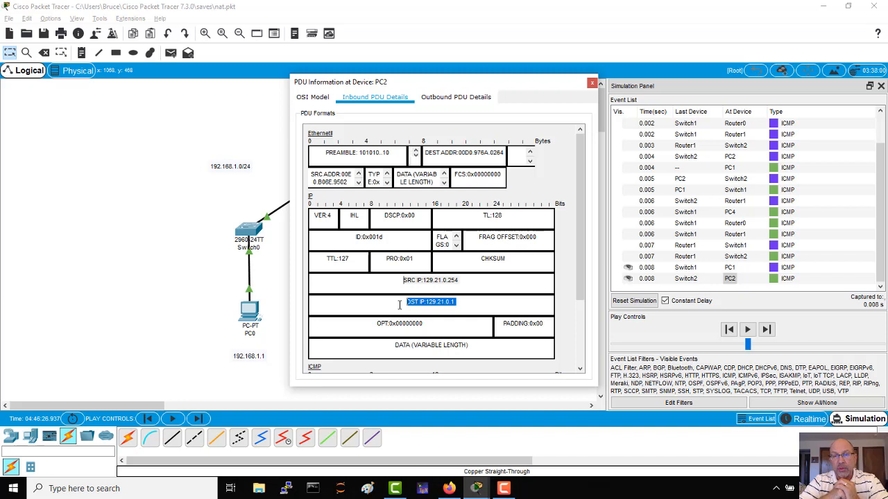
click(592, 82)
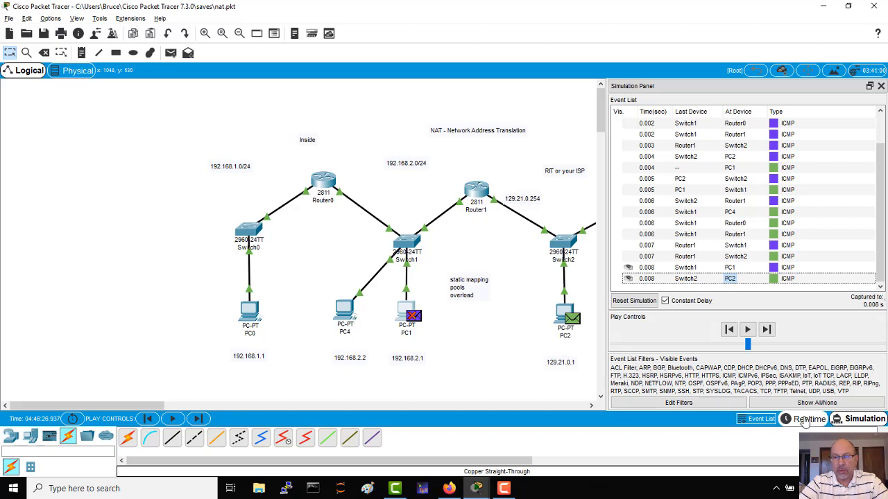
Return to realtime mode and ping 129.21.0.1 from PC4's command prompt.
click(808, 419)
click(345, 310)
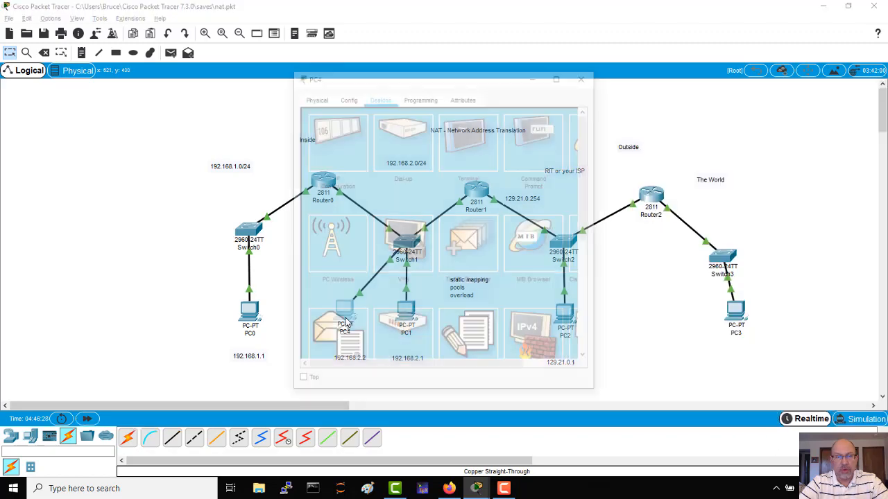
drag(466, 79, 193, 96)
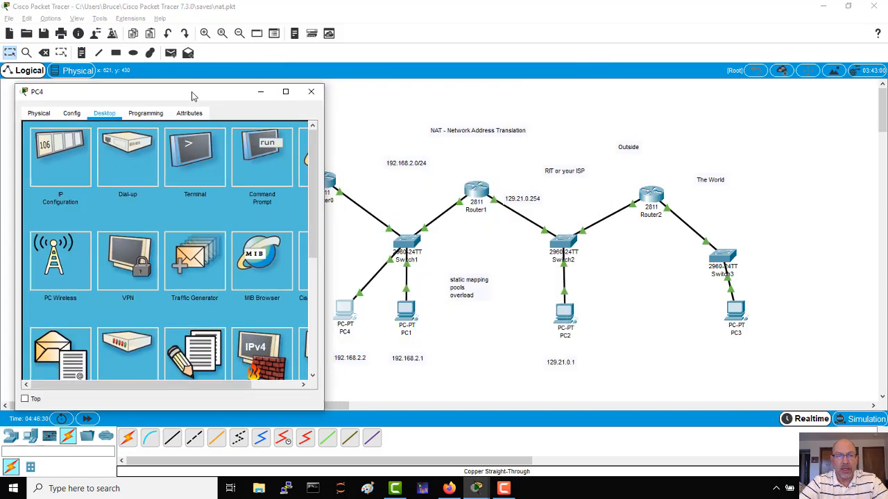
click(260, 158)
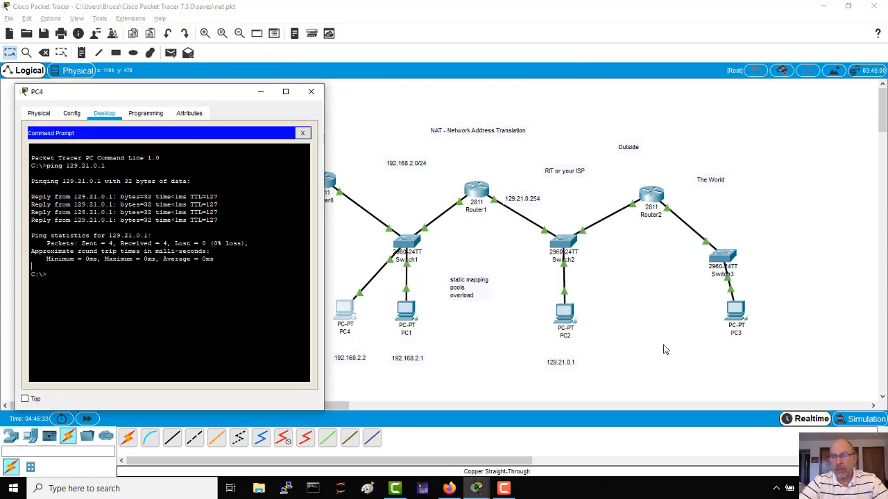
Switch to simulation mode and repeat the ping to 129.21.0.1 from PC4's command prompt.
click(855, 423)
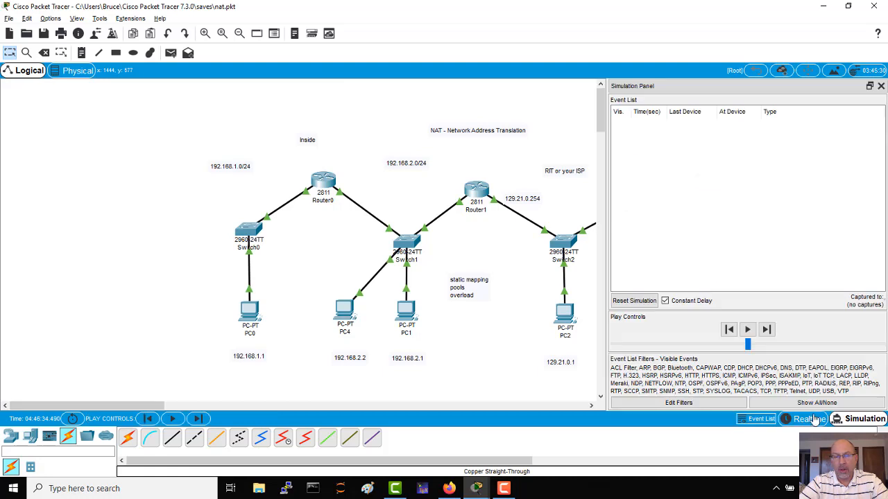
click(347, 312)
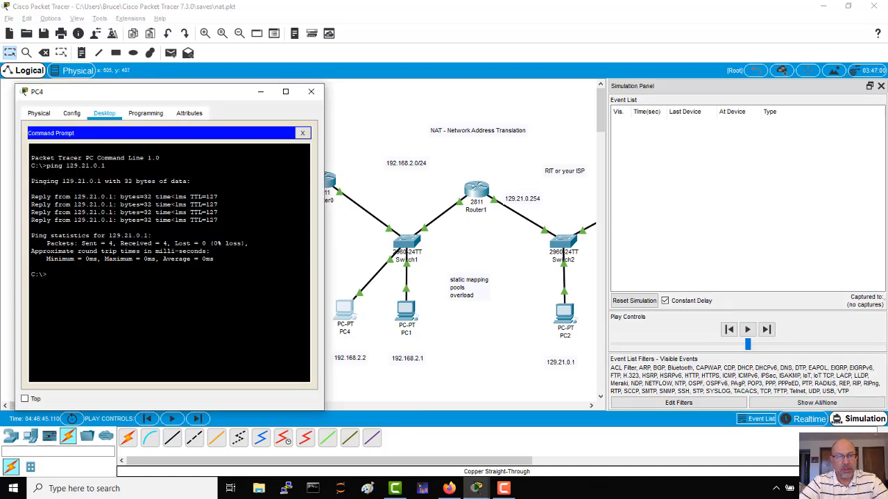
key(Up)
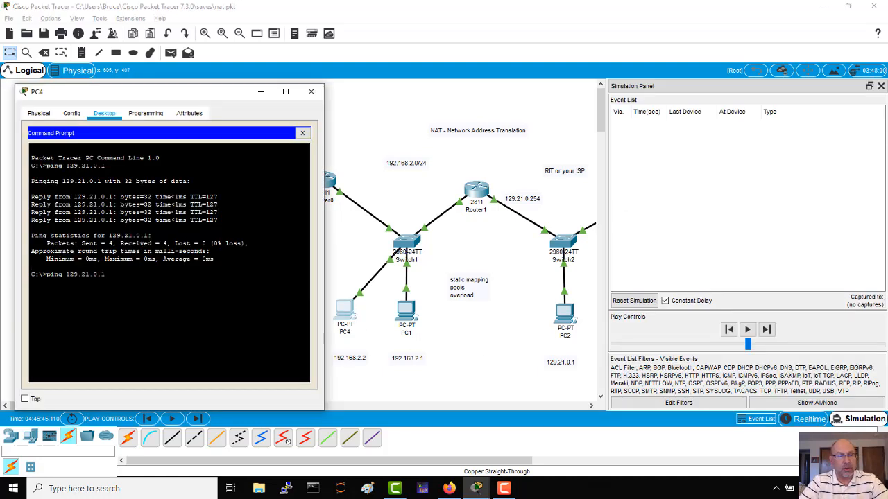
key(Return)
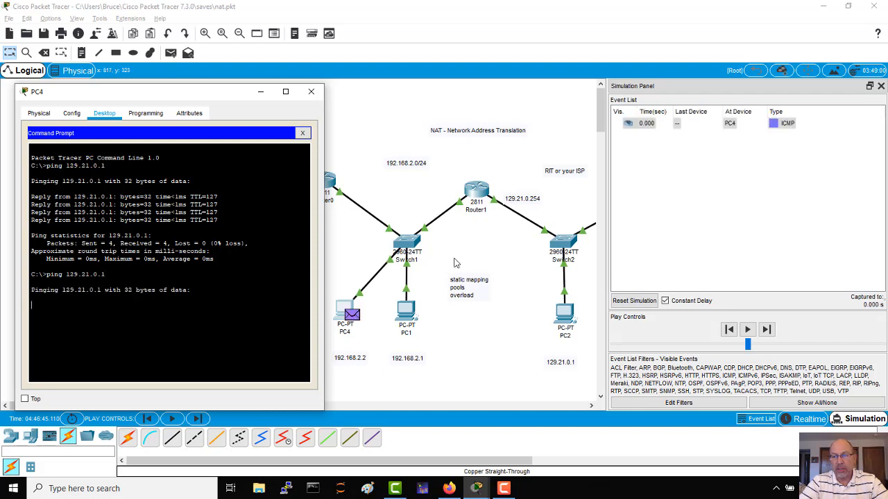
Step the simulation until PC4's ping packet reaches PC2, and open its inbound PDU details.
click(766, 330)
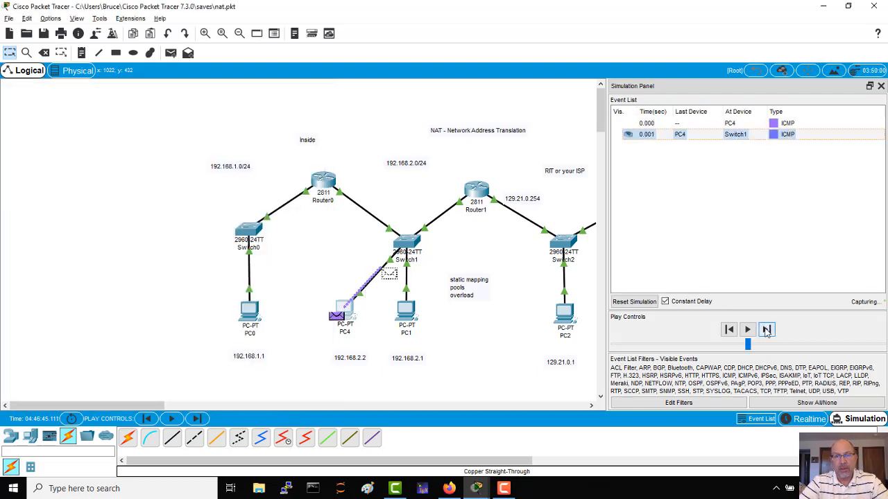
click(766, 330)
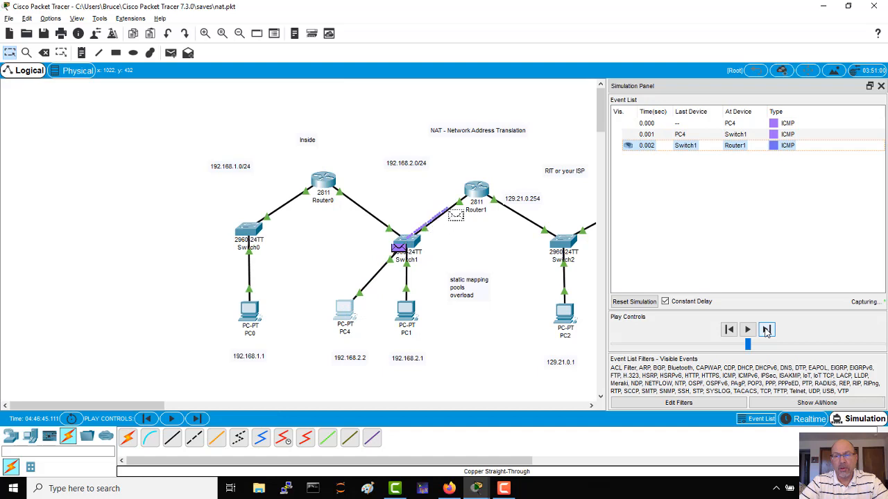
click(766, 330)
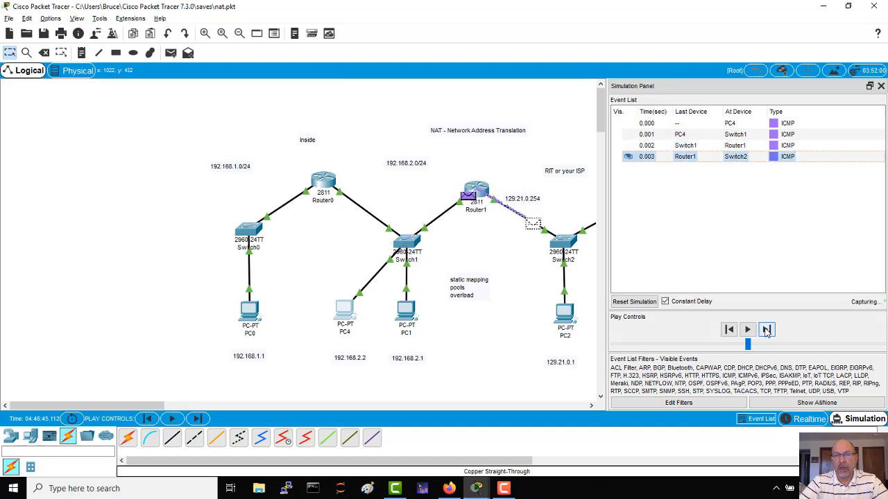
click(766, 330)
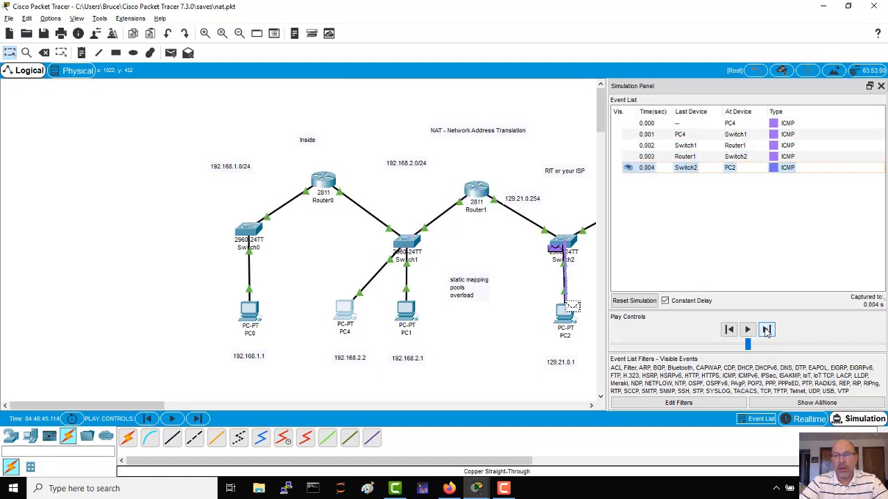
click(730, 167)
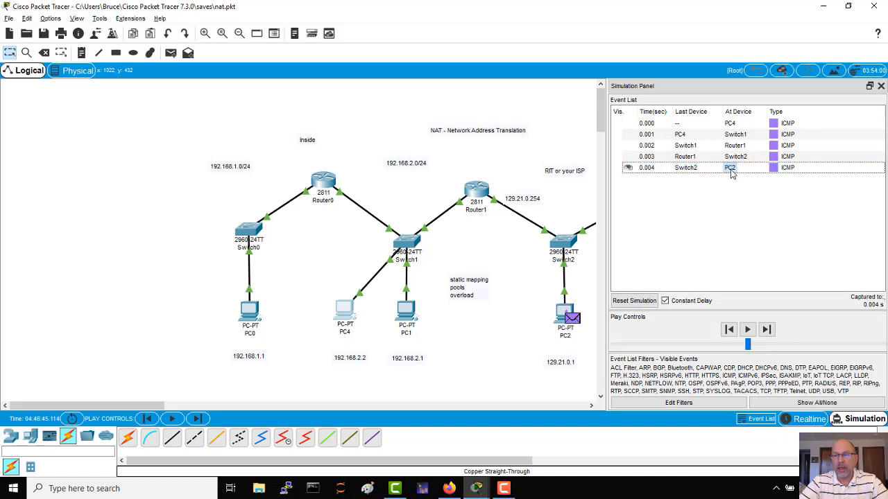
click(393, 101)
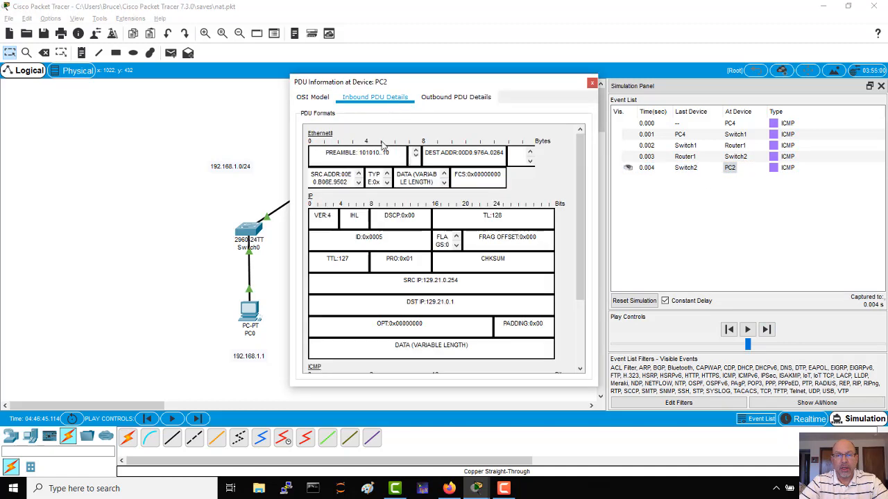
Examine the source and destination IP fields of PC4's packet at PC2, and close the PDU window.
drag(463, 281, 403, 281)
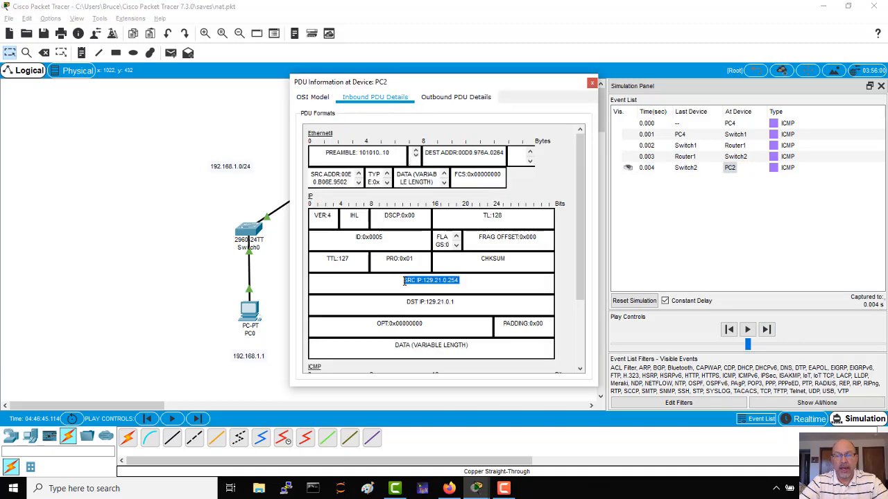
drag(457, 302, 404, 303)
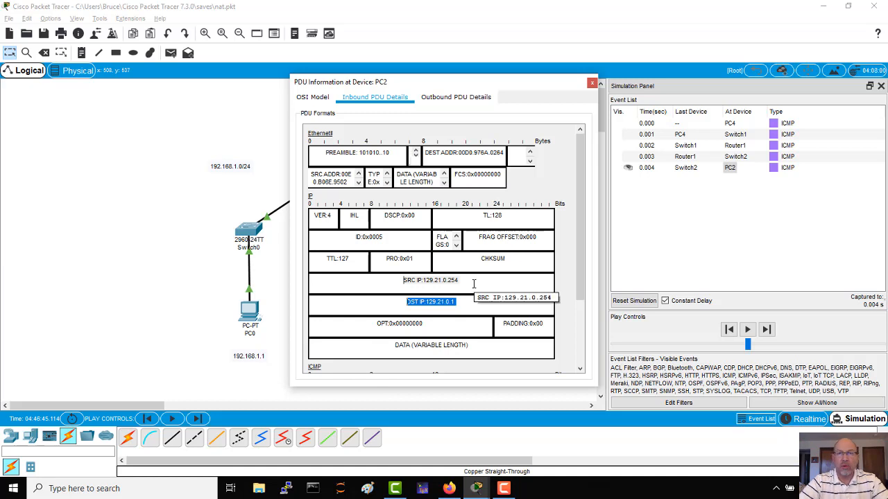
drag(473, 283, 404, 281)
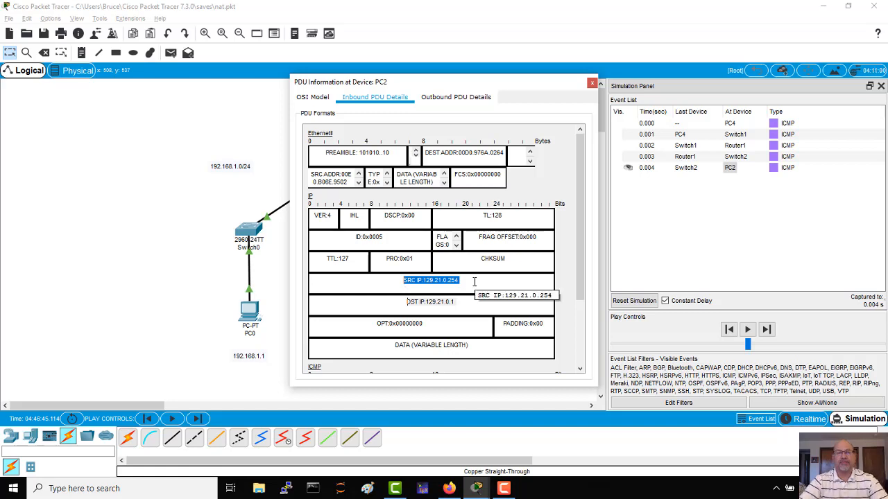
click(592, 83)
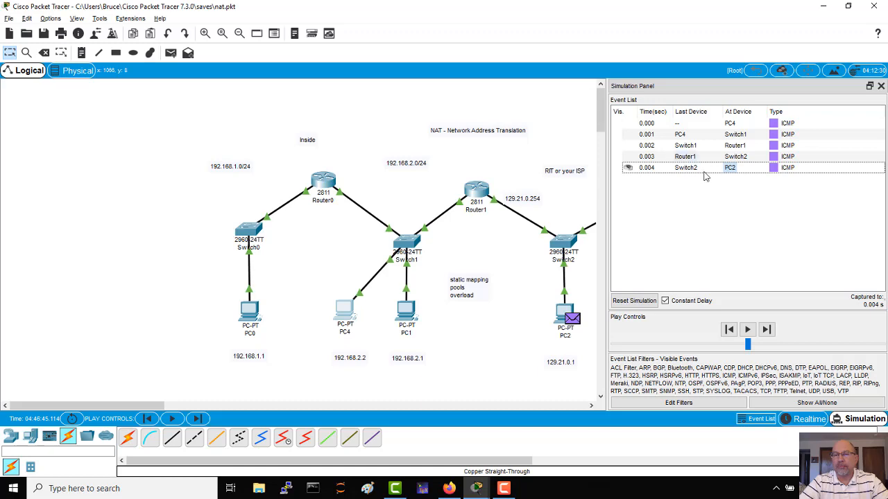
Ping 129.21.0.1 from PC0's command prompt while staying in simulation mode.
click(253, 317)
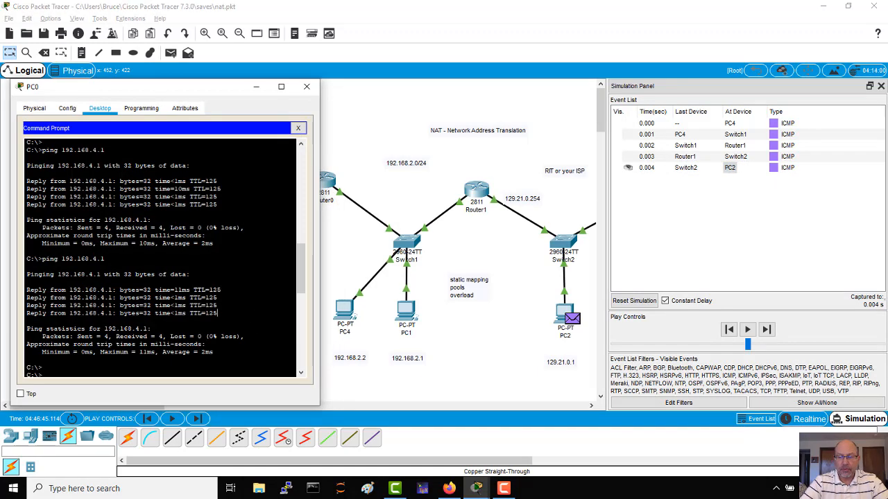
key(Up)
key(Return)
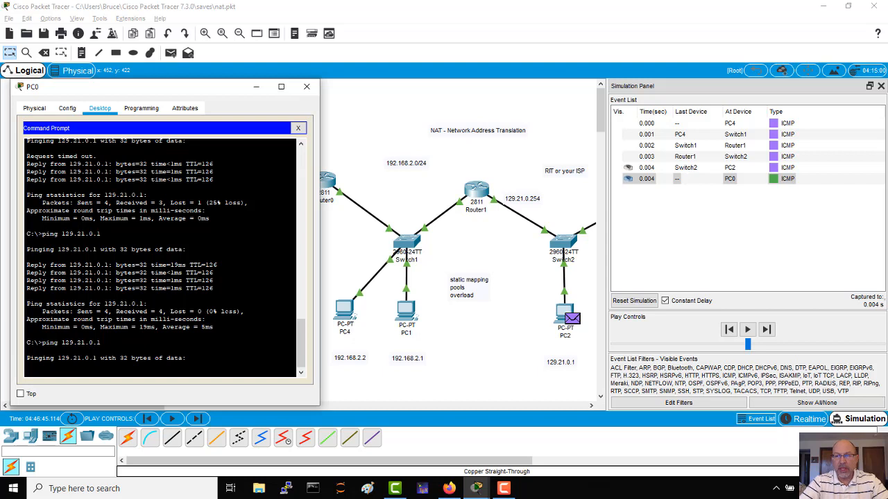
Advance the simulation event by event until PC0's ping packet reaches PC2.
click(767, 331)
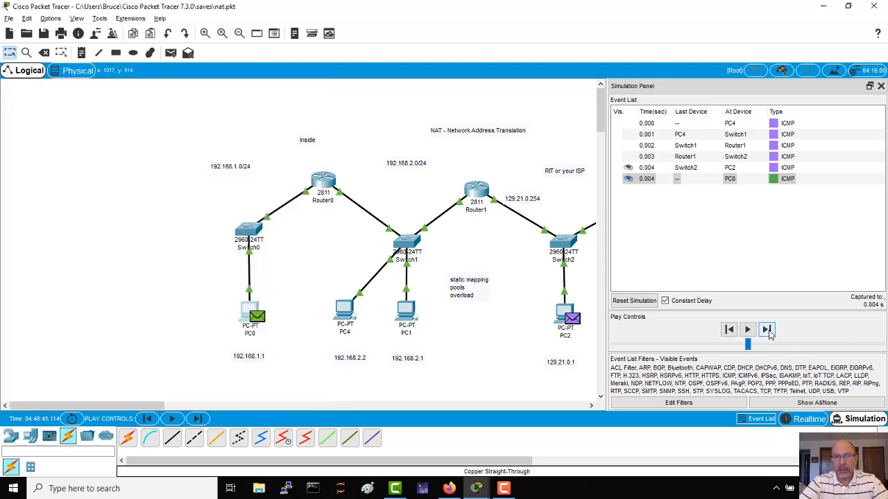
click(767, 331)
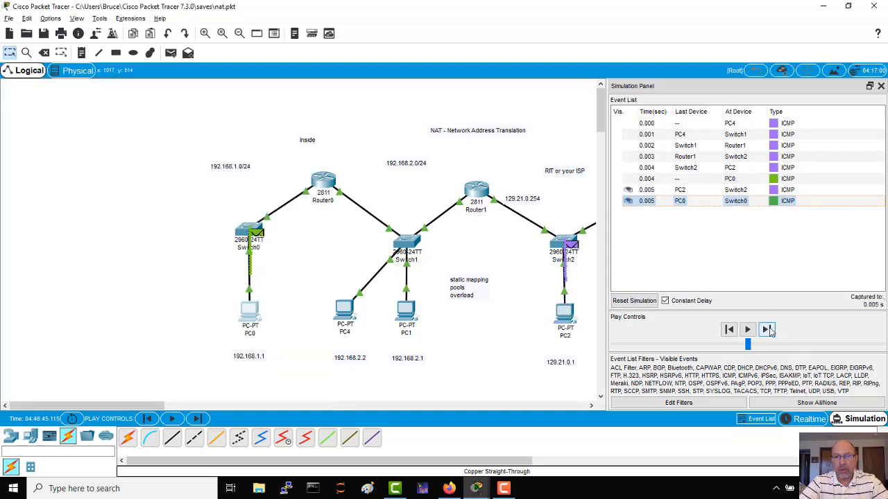
click(767, 331)
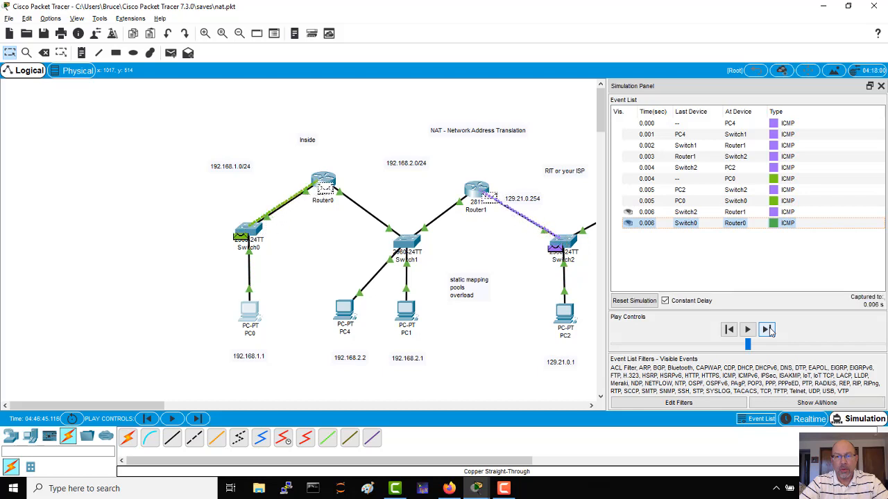
click(767, 331)
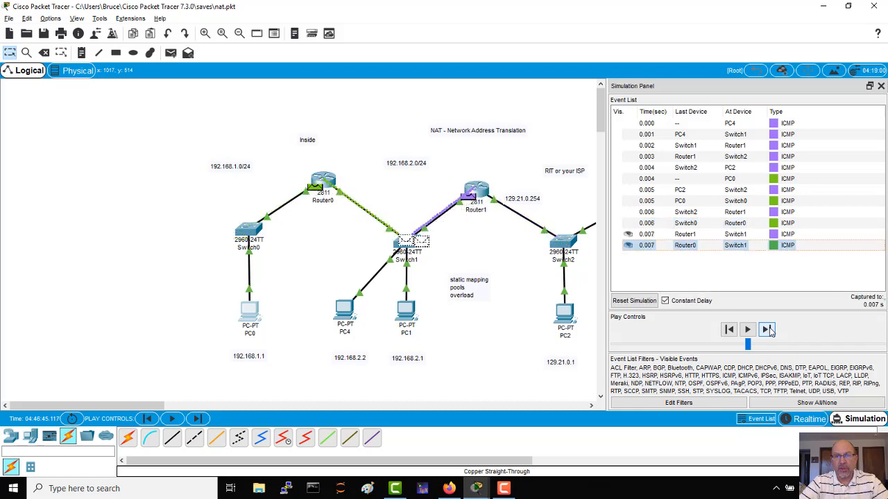
click(767, 330)
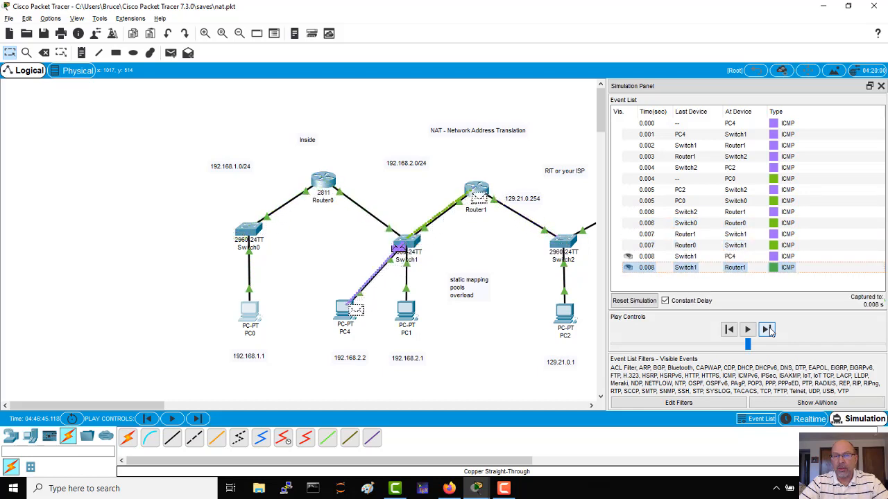
click(767, 331)
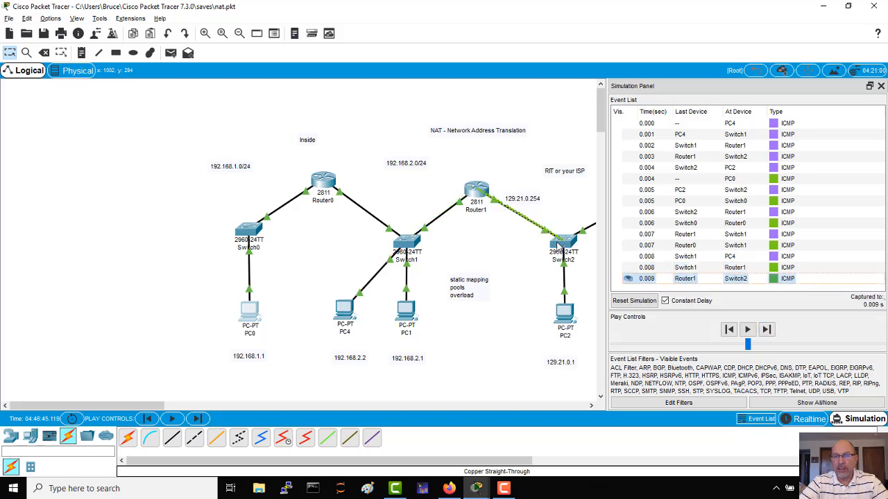
click(766, 331)
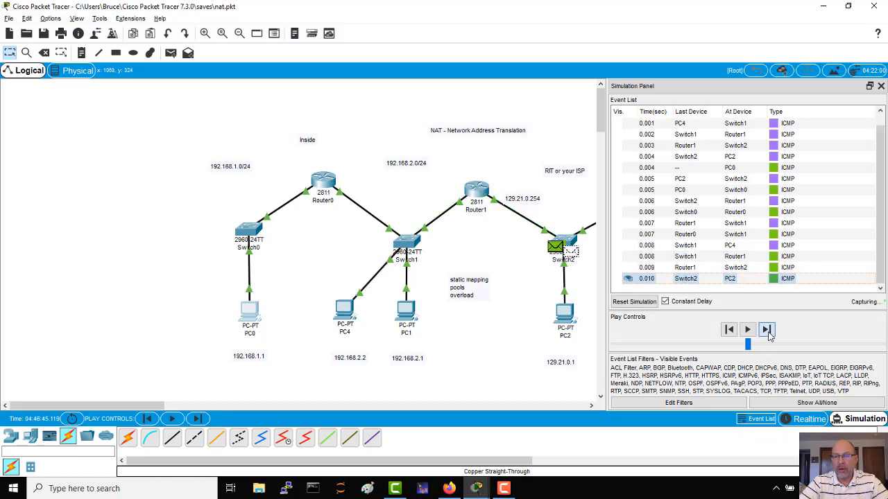
Examine the source and destination IP fields in the inbound PDU details of PC0's packet at PC2, and close the window.
click(693, 280)
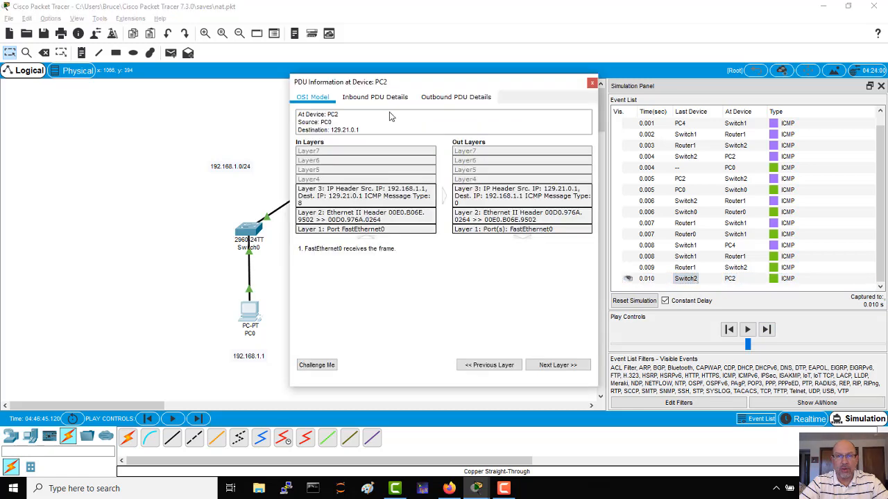
click(377, 98)
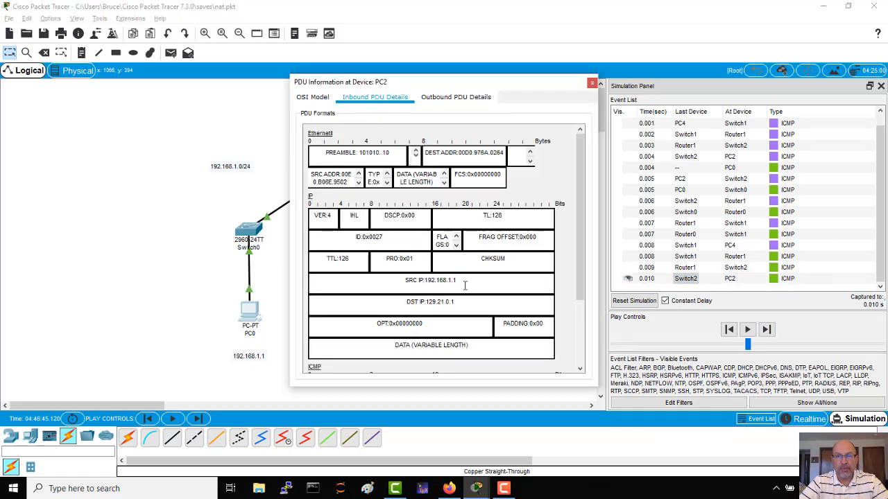
drag(465, 285, 411, 269)
drag(456, 302, 399, 302)
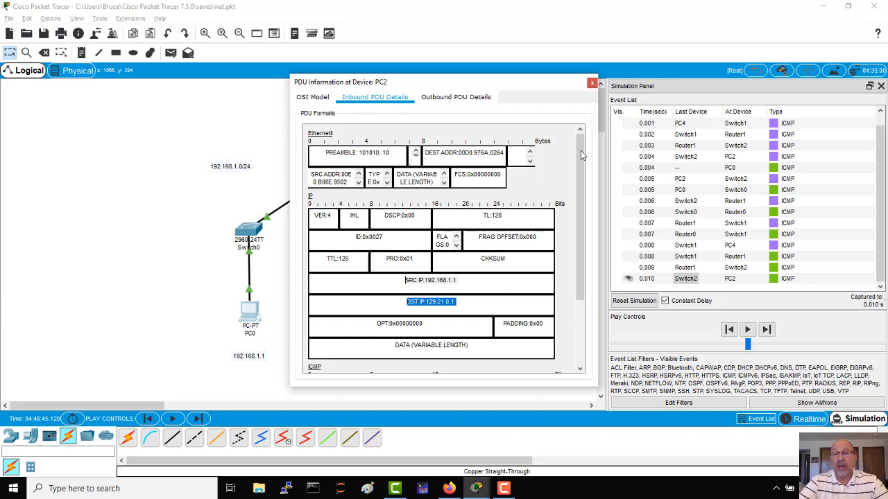
click(592, 83)
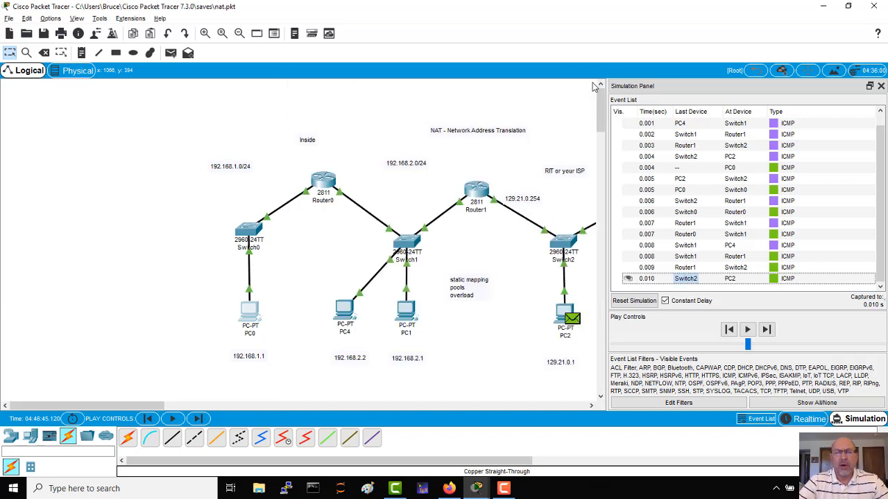
Bring up Router1's CLI clear of the topology and leave configuration mode for the privileged prompt.
click(474, 192)
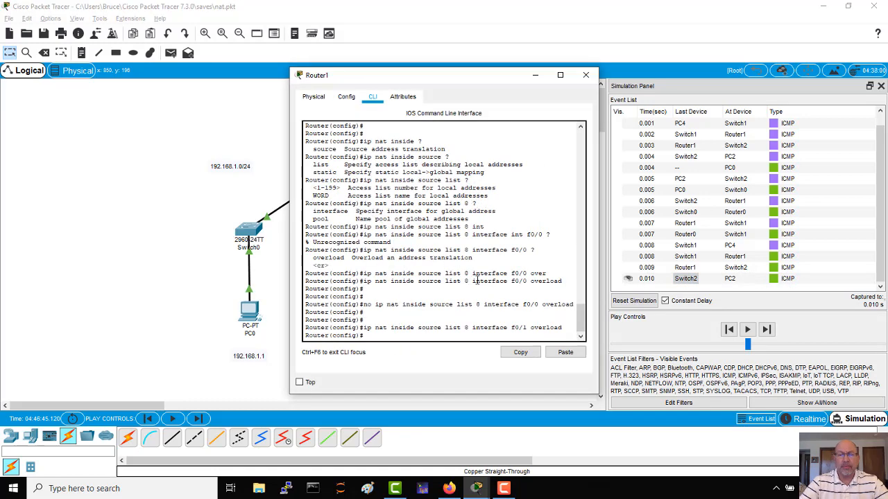
drag(486, 79, 232, 92)
drag(258, 181, 257, 183)
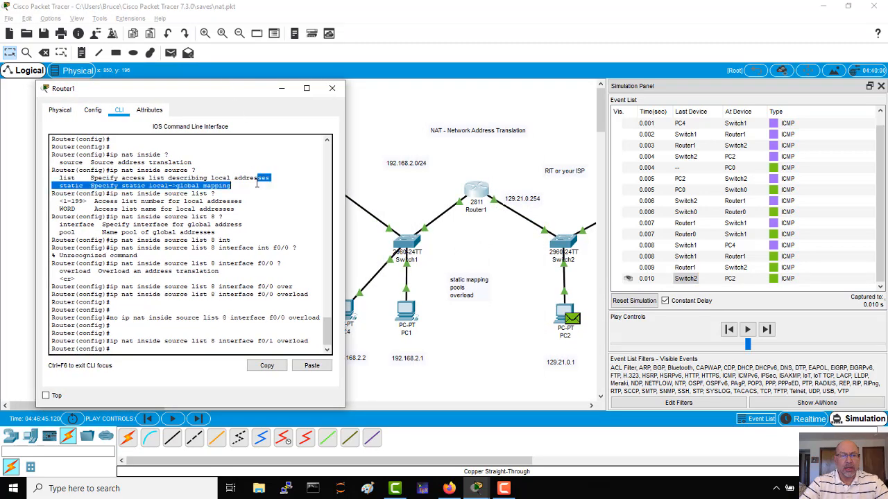
key(Return)
key(Return)
key(Return)
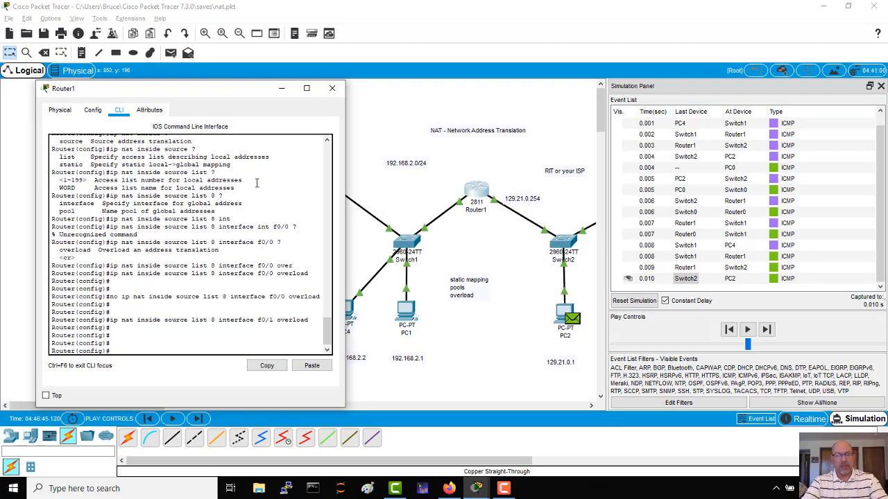
key(ctrl+z)
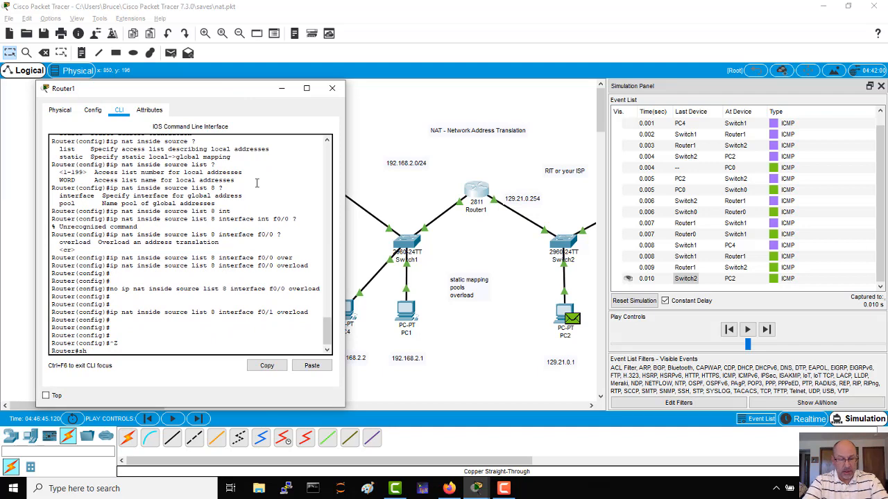
Show Router1's access lists and examine which network is permitted in list 8.
text(sh acce)
key(Tab)
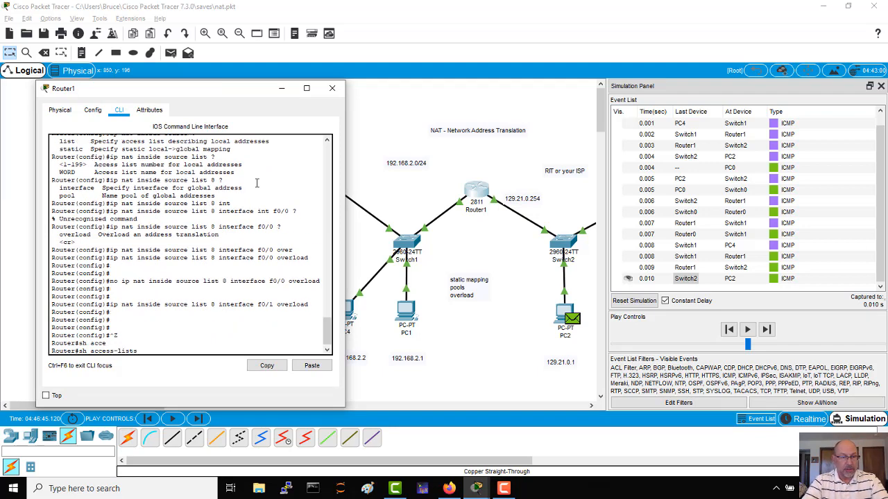
key(Return)
key(Return)
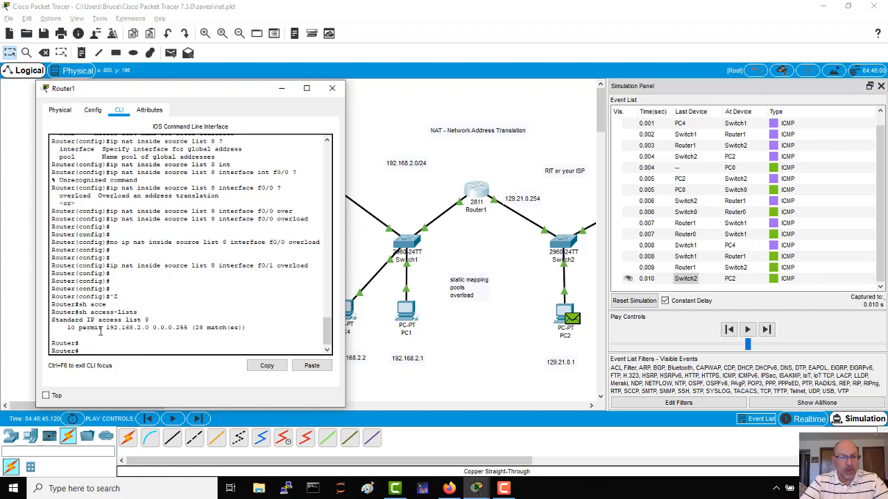
drag(106, 331, 149, 329)
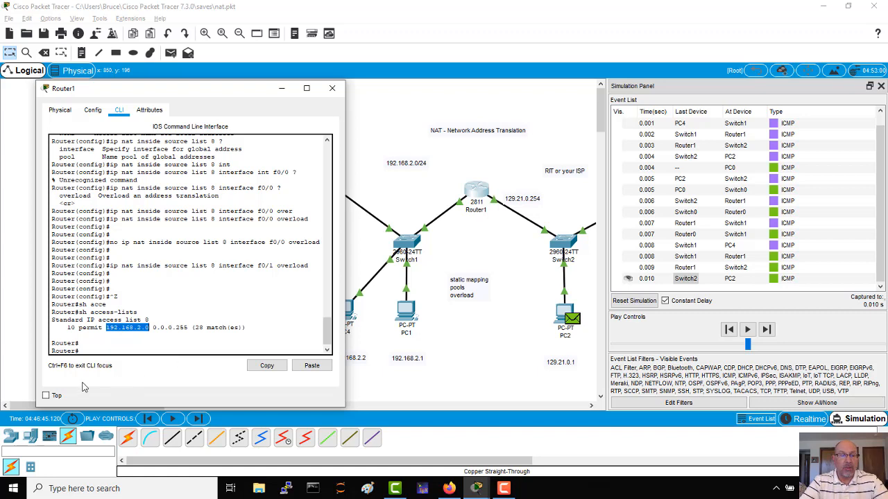
In Router1's global configuration mode, add the entry access-list 8 permit 192.168.1.0 0.0.0.255.
click(103, 352)
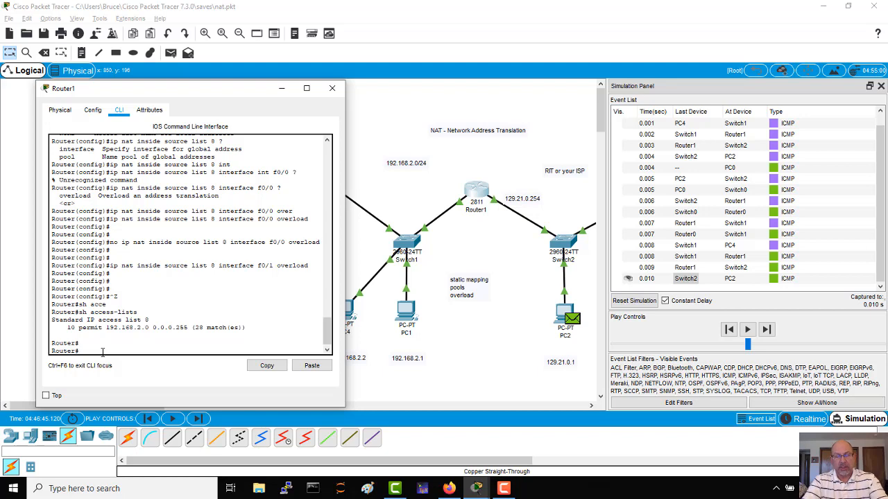
text(conf t)
key(Return)
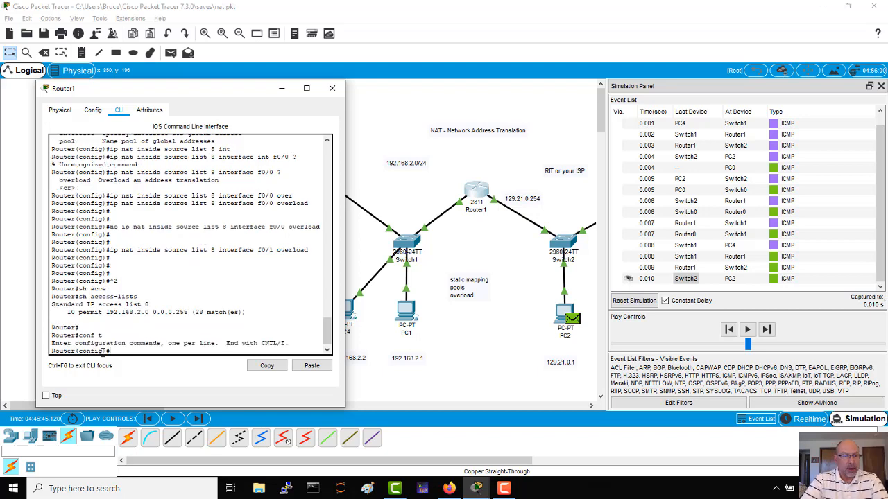
key(Up)
key(Up)
key(Up)
key(Up)
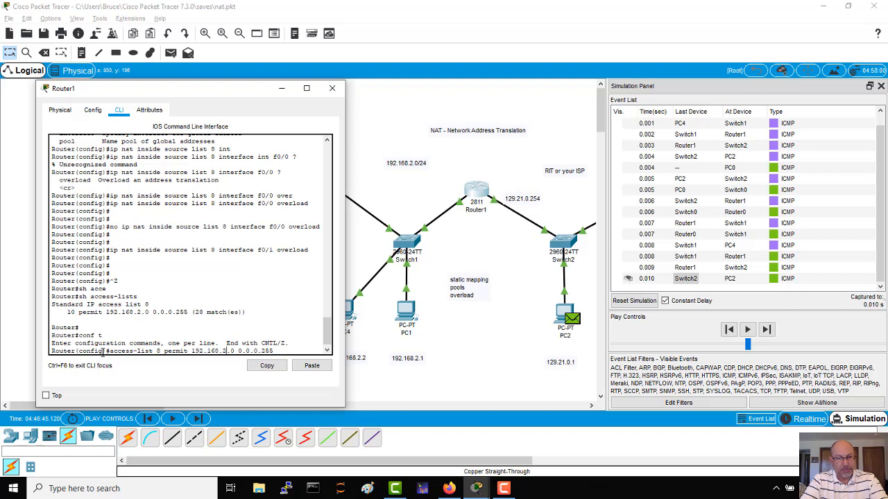
key(Return)
key(Return)
key(Return)
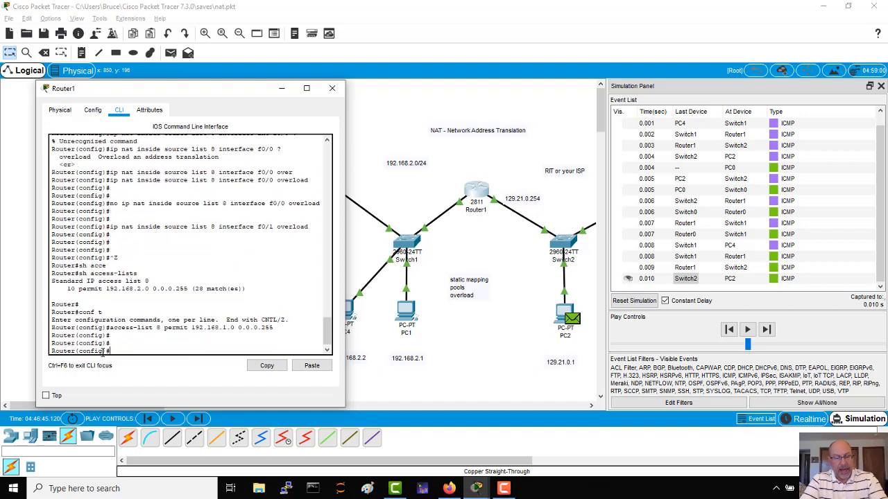
Leave configuration mode on Router1, show the access lists again to check list 8's entries, and return to the topology.
key(ctrl+z)
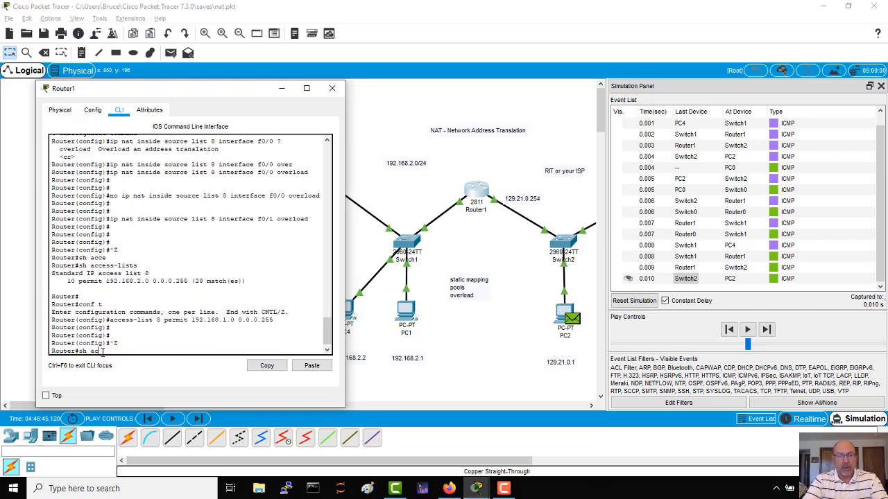
text(sh acce)
key(Tab)
key(Return)
key(Return)
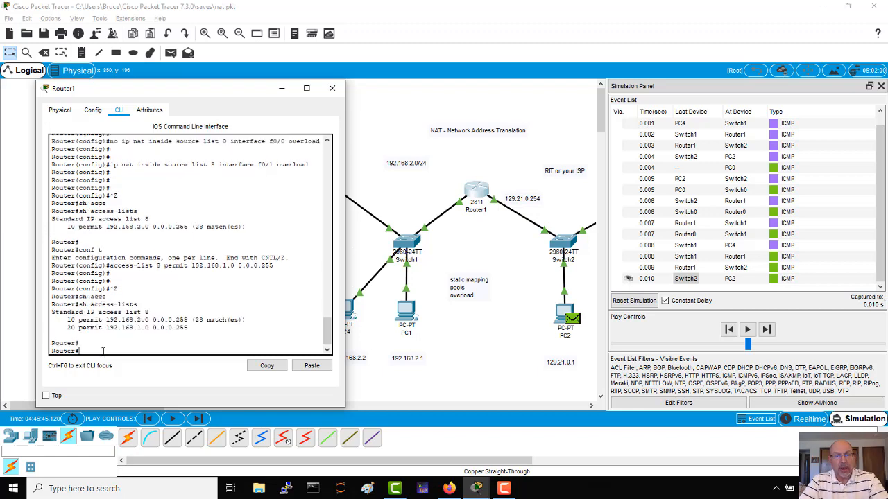
click(403, 204)
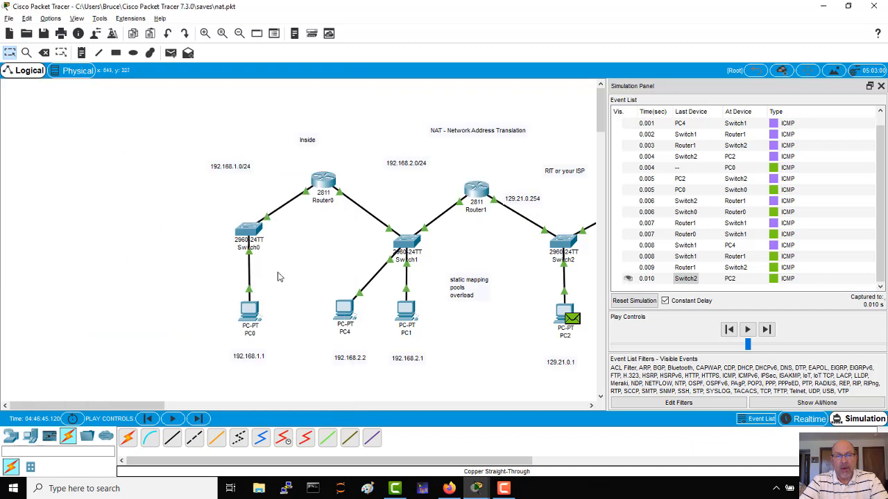
Close the simulation event view, abort the running ping in PC0's command prompt, and recall ping 129.21.0.1 without running it.
click(881, 86)
click(249, 312)
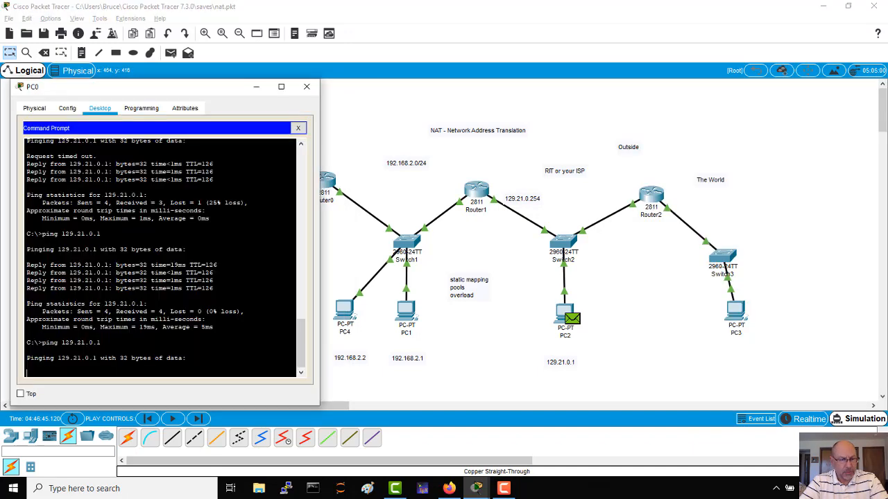
key(ctrl+c)
key(Return)
key(Return)
key(Return)
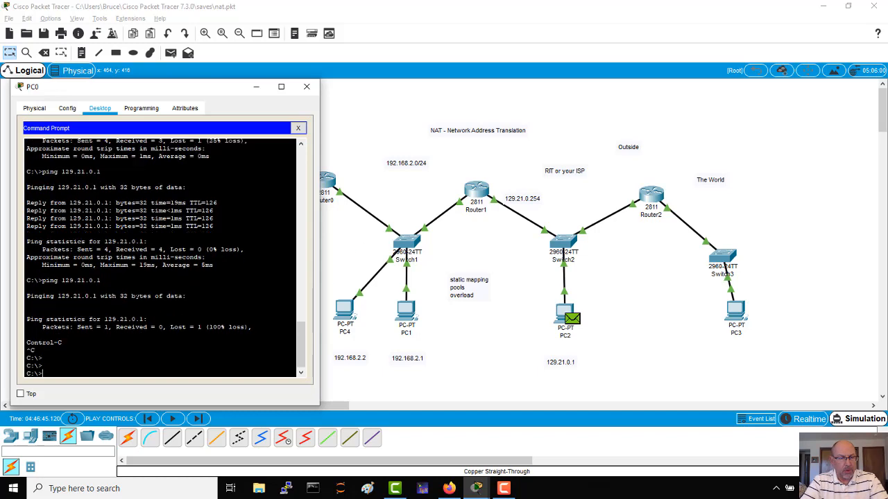
key(Up)
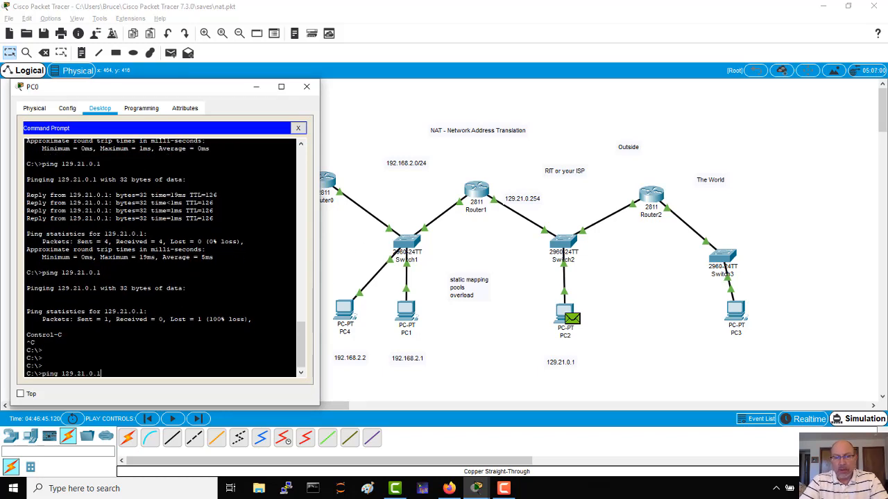
Clear the old simulation events by switching to realtime mode and back to simulation mode.
click(853, 420)
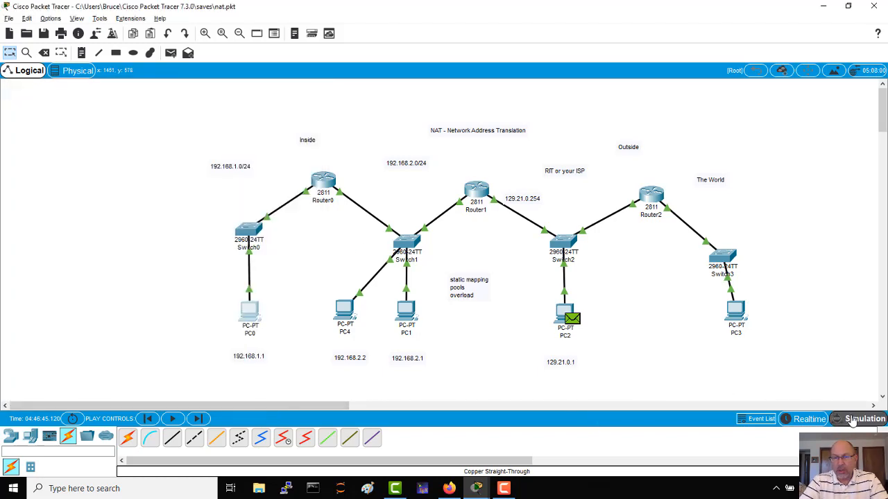
click(813, 420)
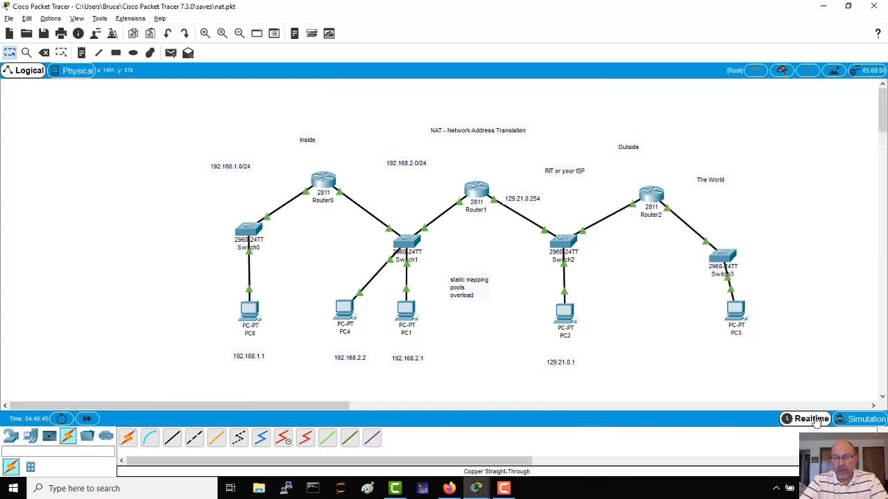
click(862, 420)
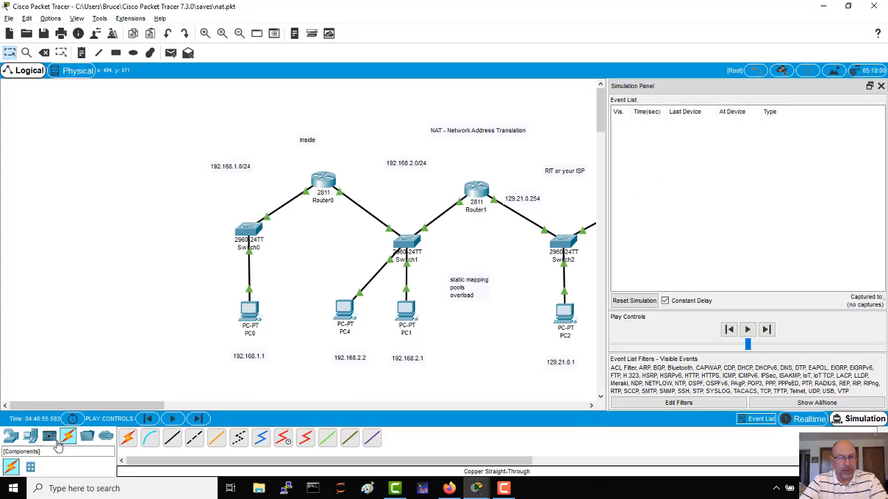
Run the prepared ping to 129.21.0.1 from PC0 and move its window off the topology.
key(alt+Tab)
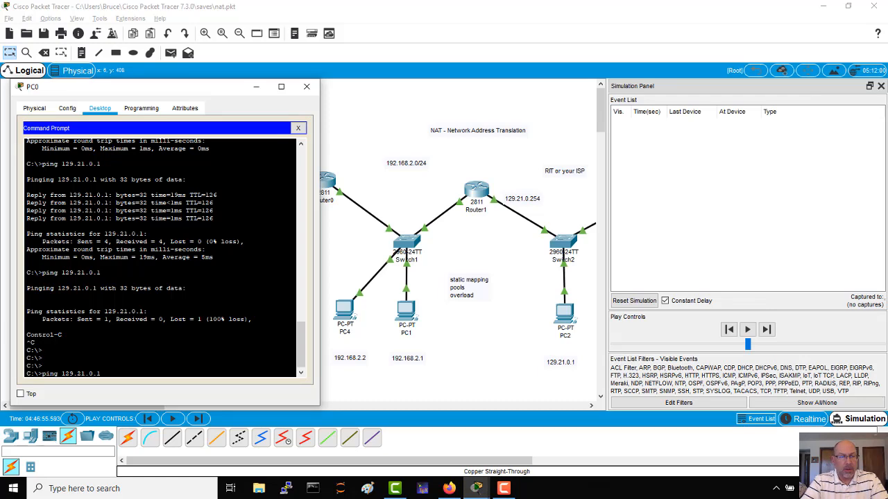
key(Return)
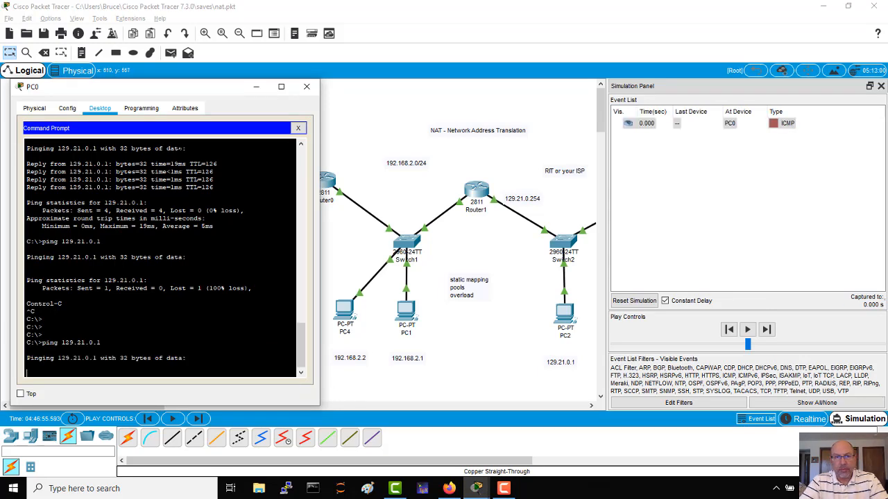
drag(184, 93, 69, 105)
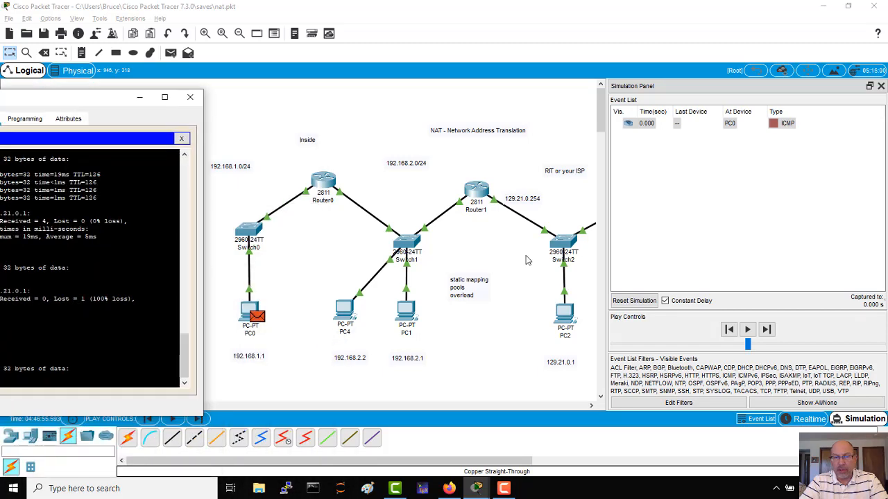
Advance the simulation event by event until PC0's new ping packet arrives at PC2.
click(766, 330)
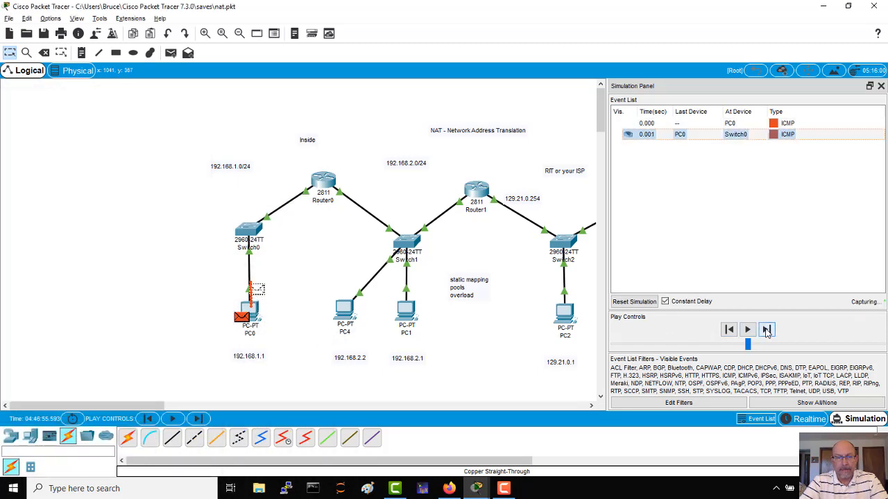
click(767, 330)
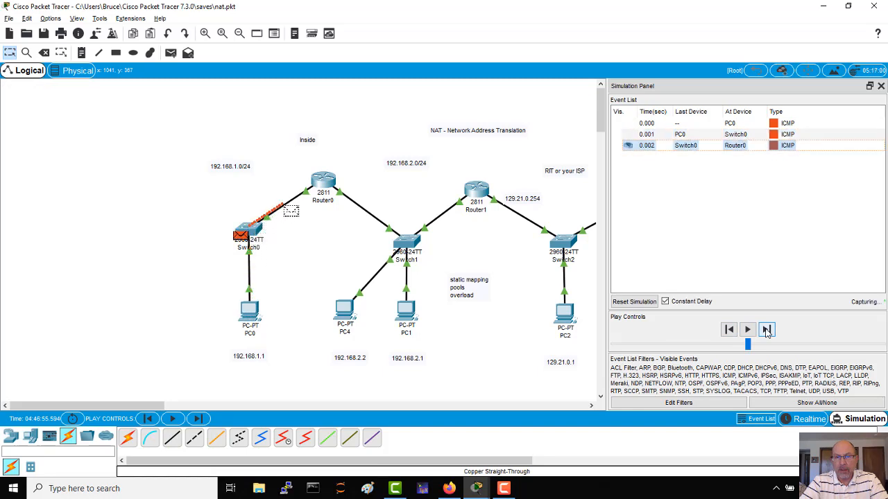
click(766, 330)
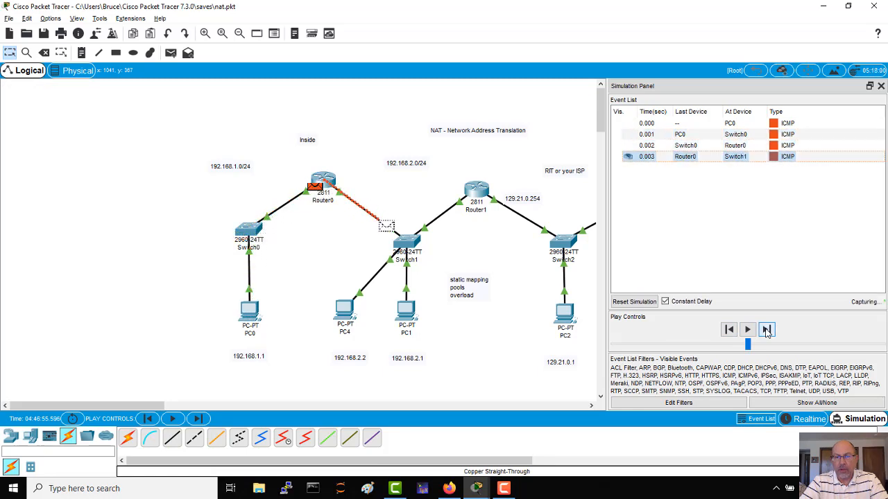
click(766, 330)
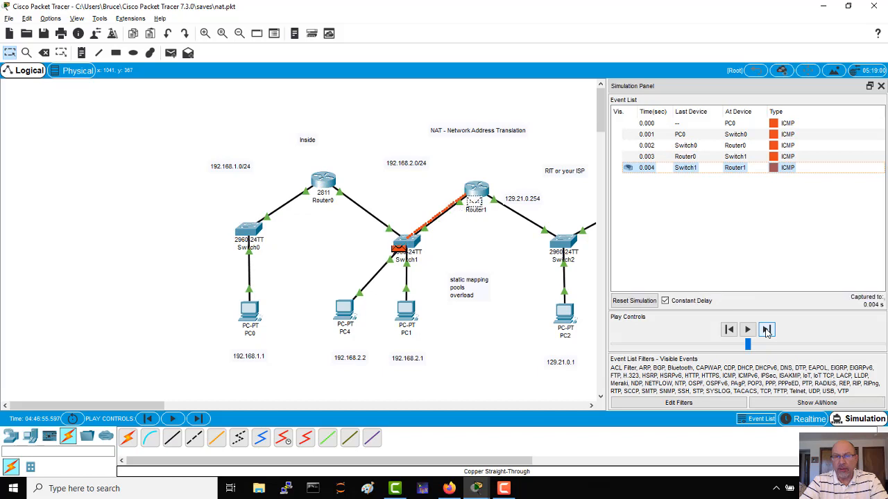
click(767, 330)
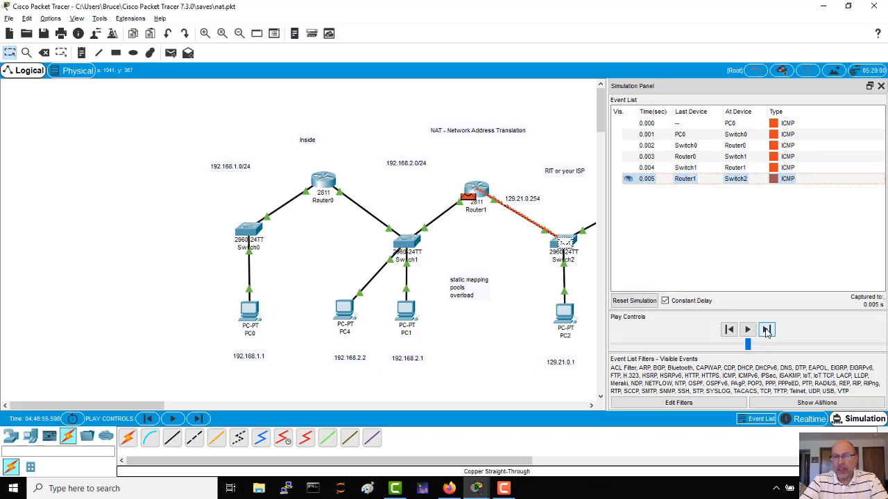
click(766, 330)
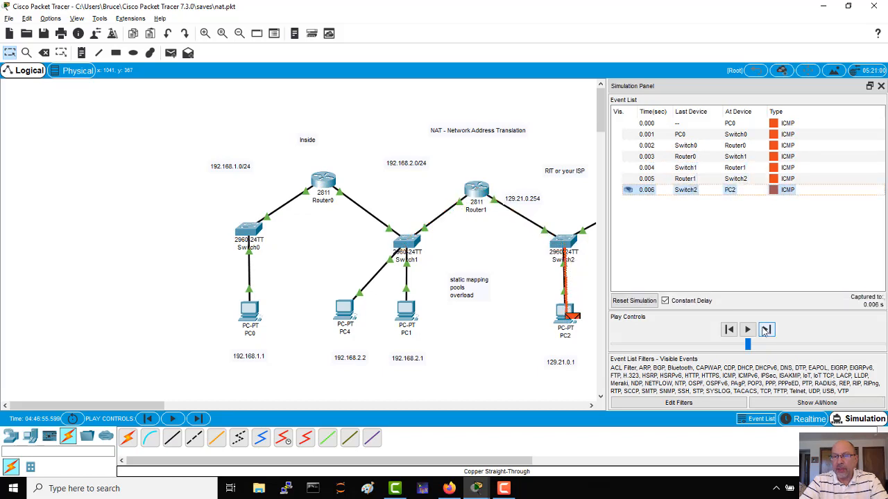
Examine the source and destination IP fields in the inbound PDU details of PC0's new packet at PC2, and close the window.
click(690, 193)
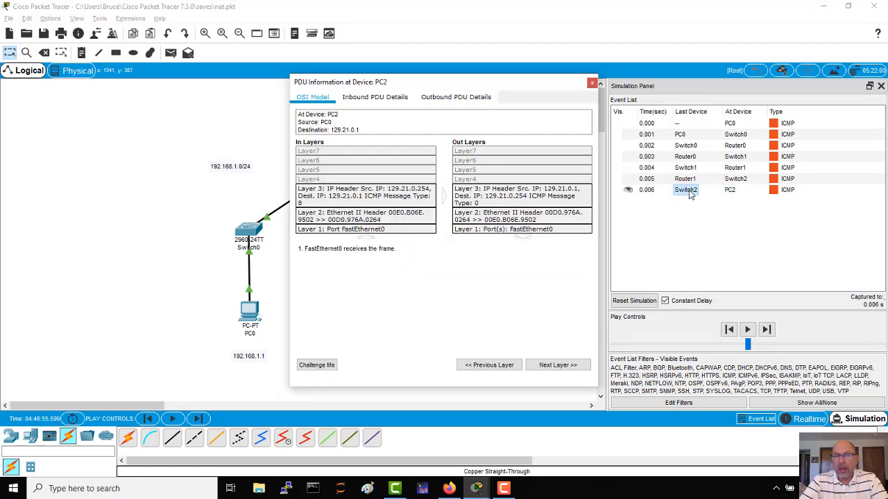
click(366, 97)
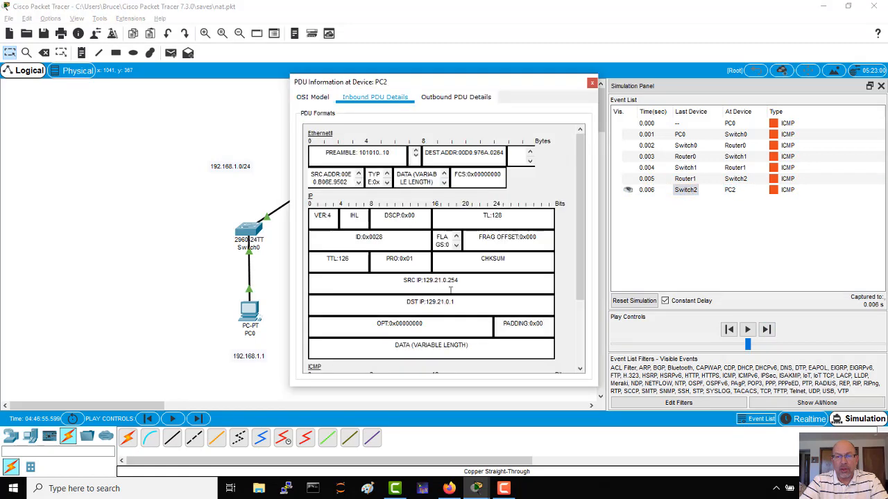
drag(468, 282, 402, 281)
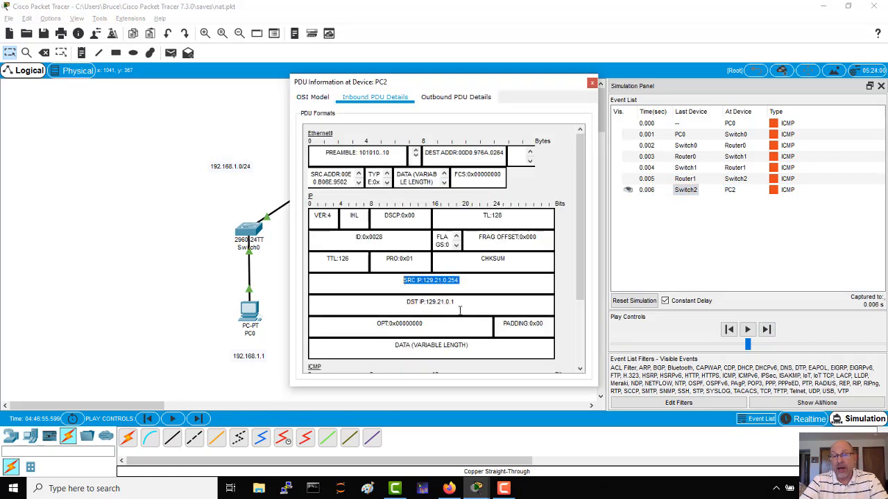
drag(471, 303, 397, 299)
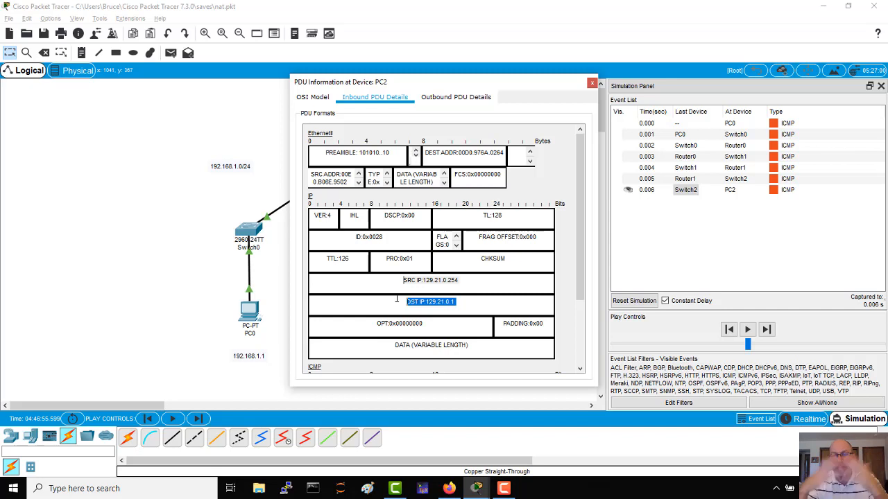
click(592, 82)
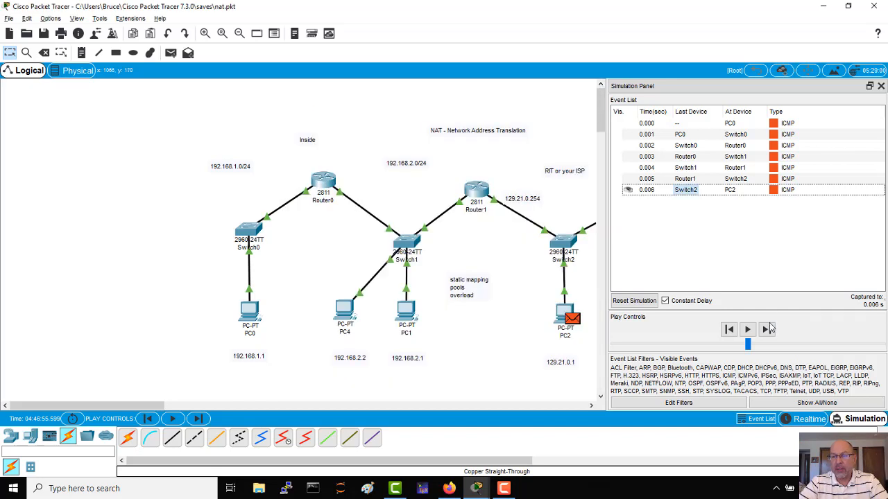
Advance the simulation one event and examine the destination IP in PC2's reply through the inbound PDU details at Switch2, and close the window.
click(767, 330)
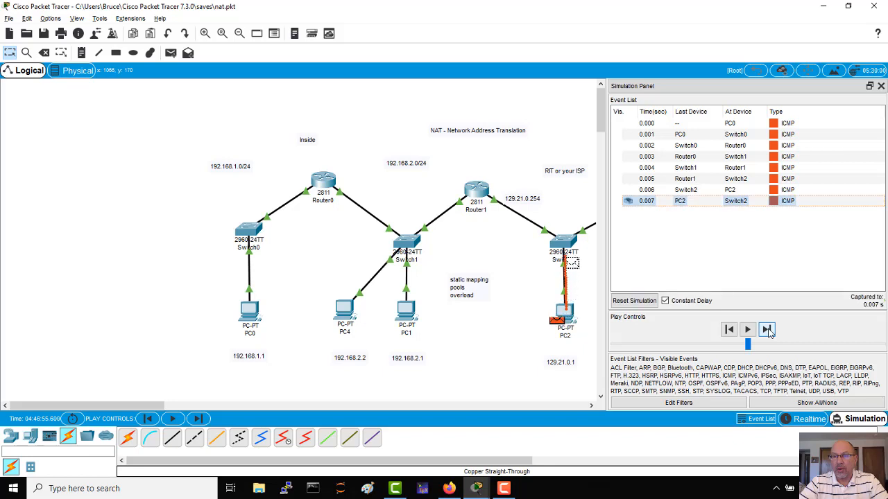
click(683, 201)
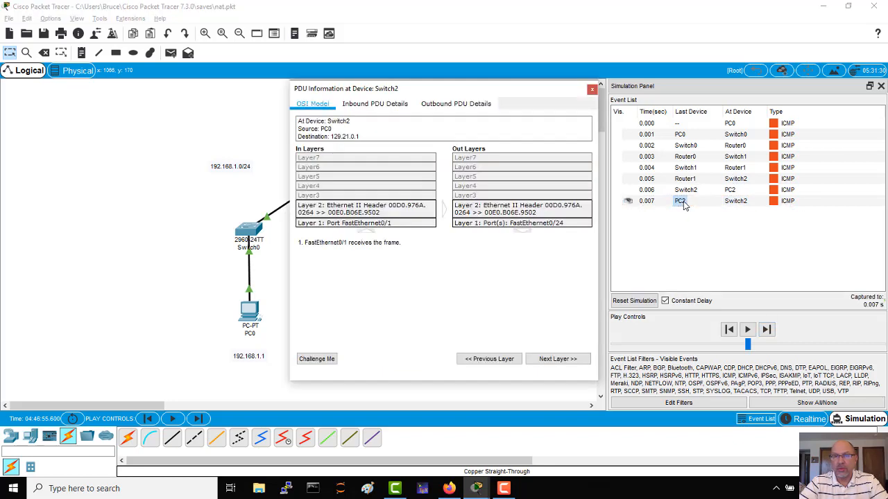
click(367, 104)
drag(479, 88, 327, 92)
drag(335, 300, 266, 299)
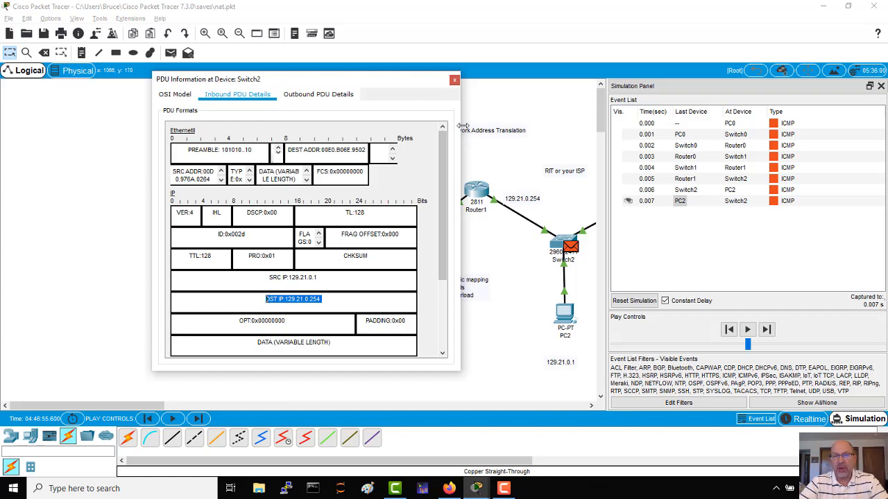
click(454, 82)
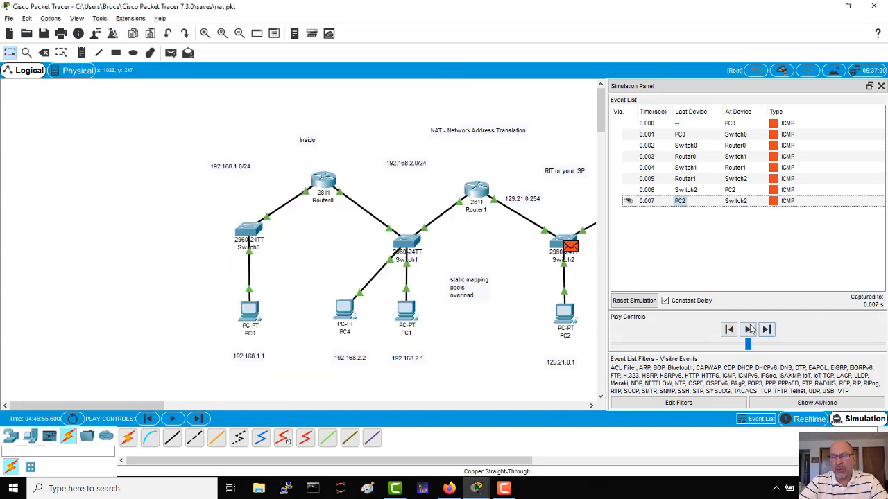
Advance the simulation event by event until PC2's reply travels back through Router1 and arrives at PC0.
click(766, 330)
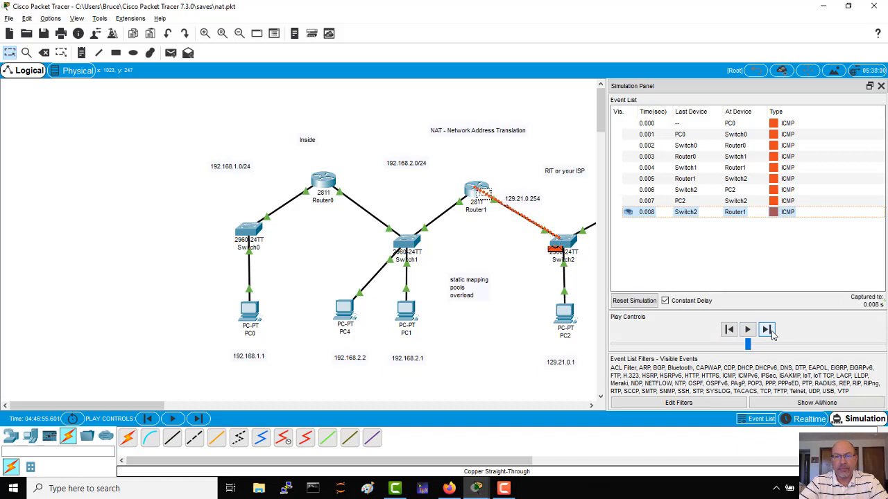
click(766, 330)
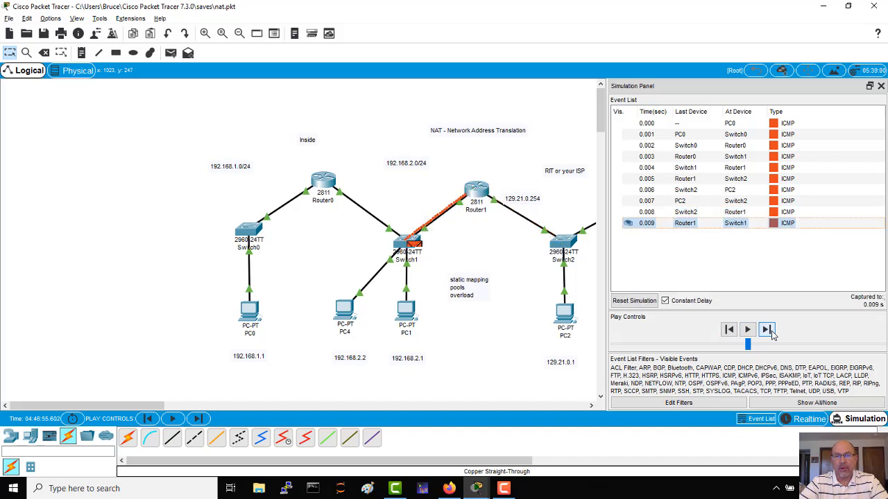
click(771, 332)
click(771, 332)
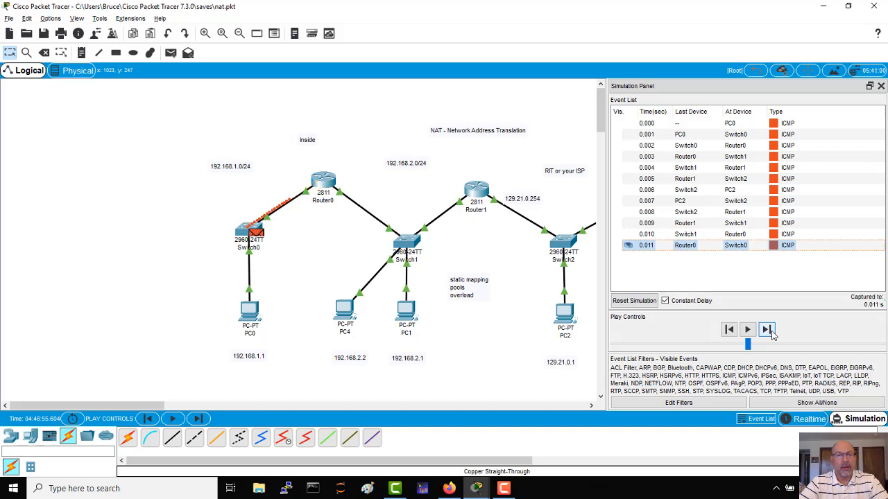
click(767, 331)
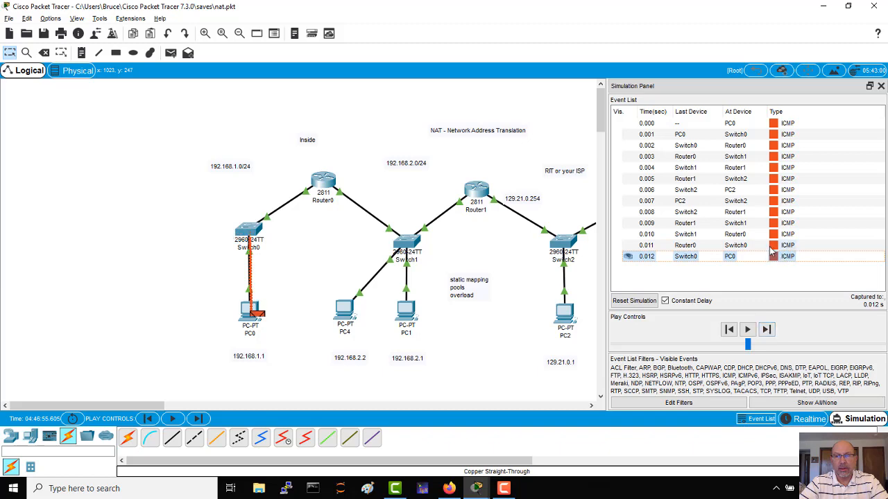
Examine the source and destination IP fields in the inbound PDU details of the reply at PC0, and close the window.
click(727, 257)
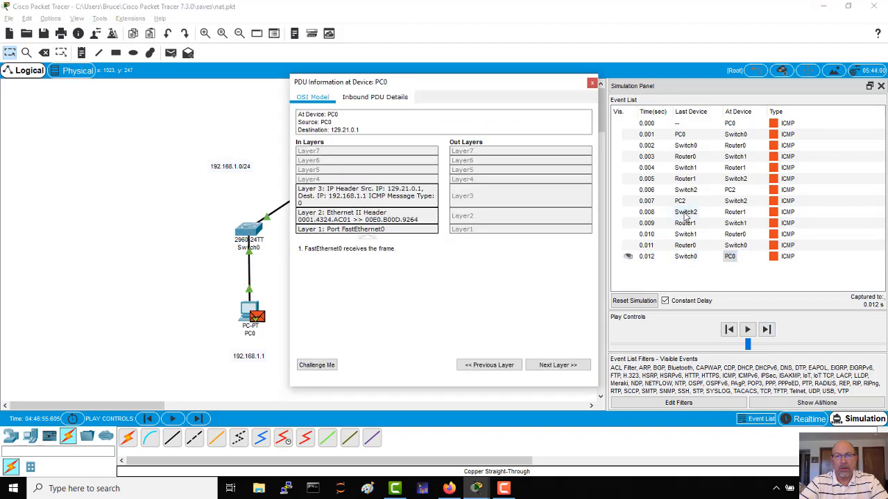
click(387, 101)
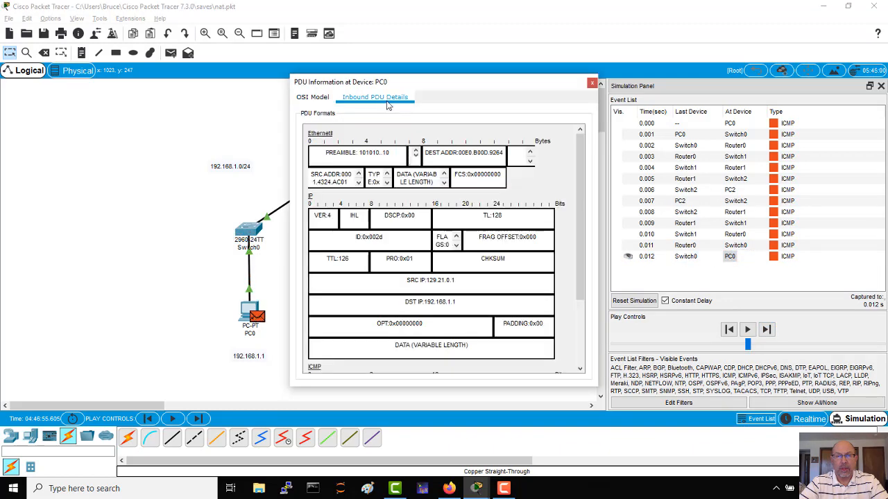
drag(407, 280, 467, 285)
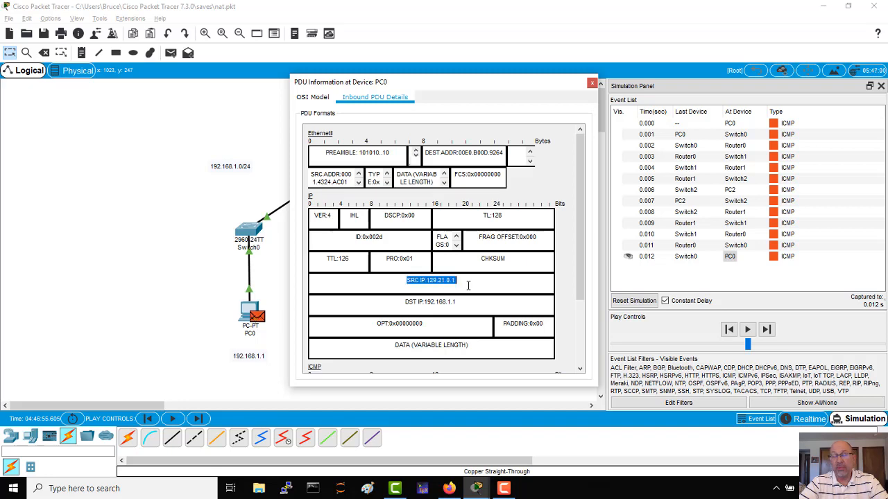
drag(460, 302, 405, 301)
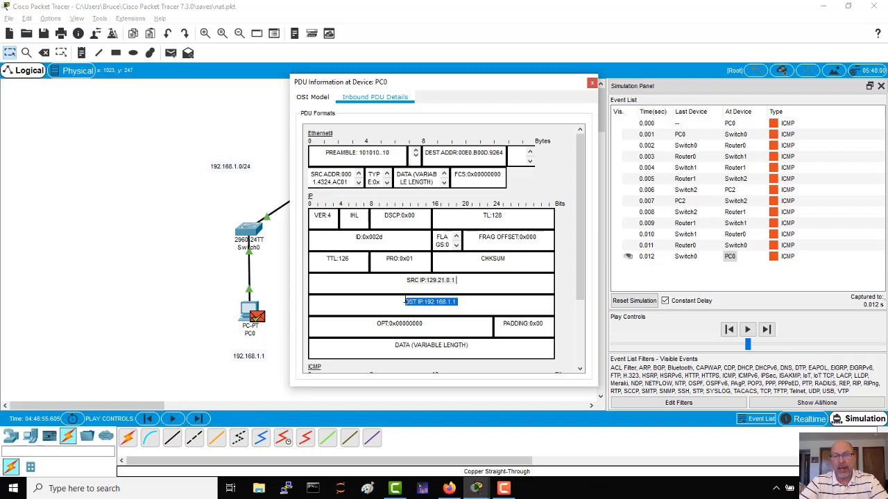
click(592, 84)
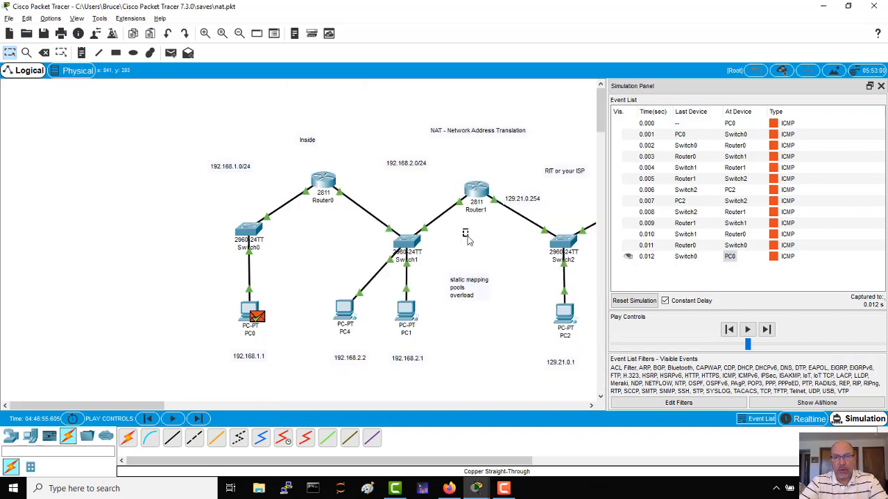
List Router1's NAT table with sh ip nat translations and widen the router window so each entry fits on one line.
click(479, 189)
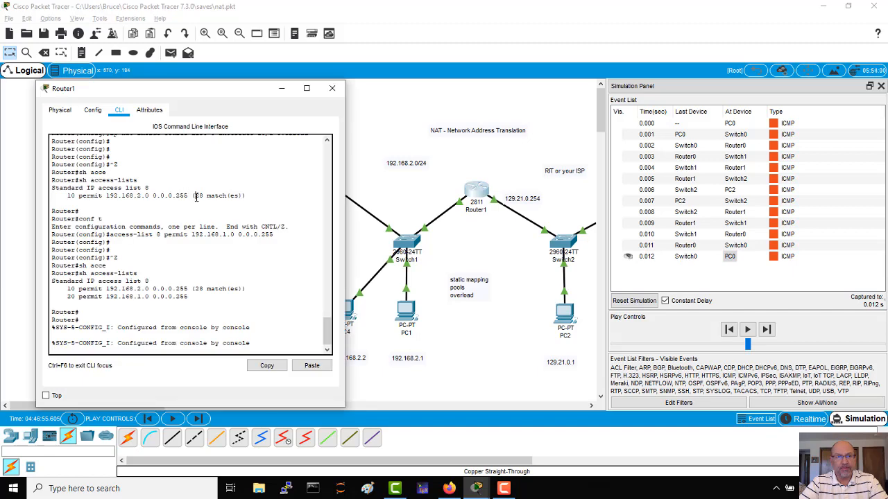
drag(215, 88, 321, 80)
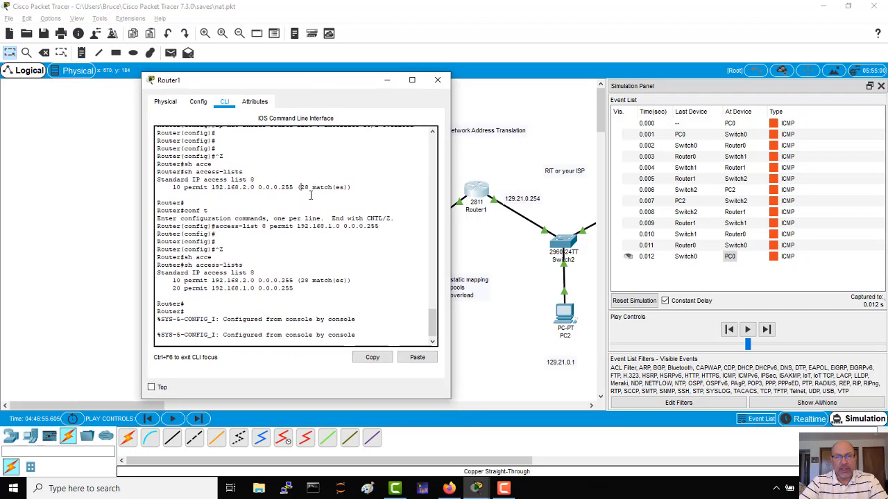
key(Return)
key(Return)
key(Return)
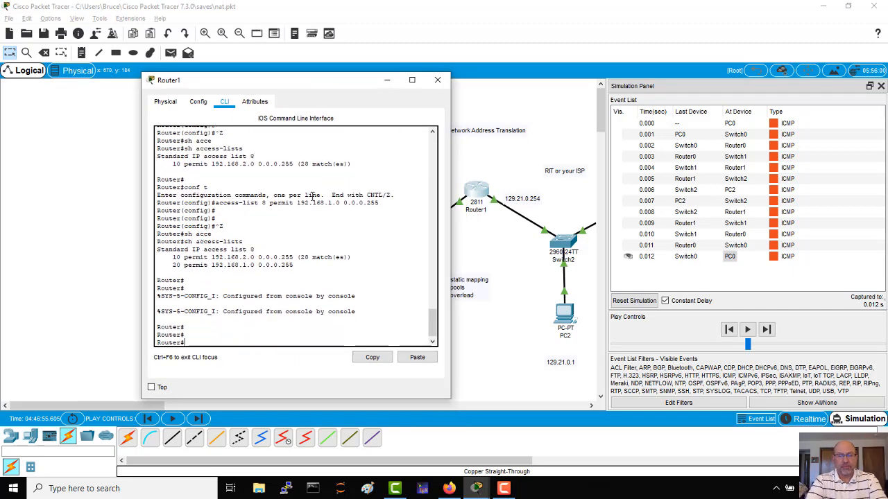
text(sh ip nat trans)
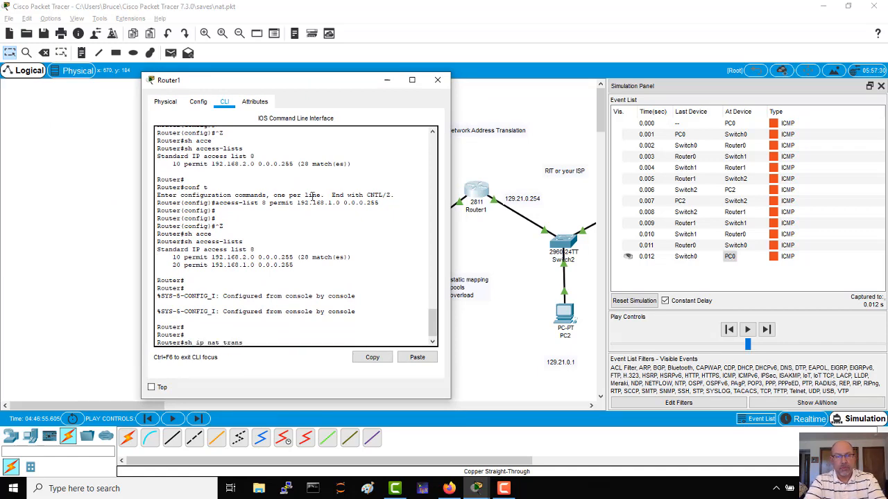
key(Return)
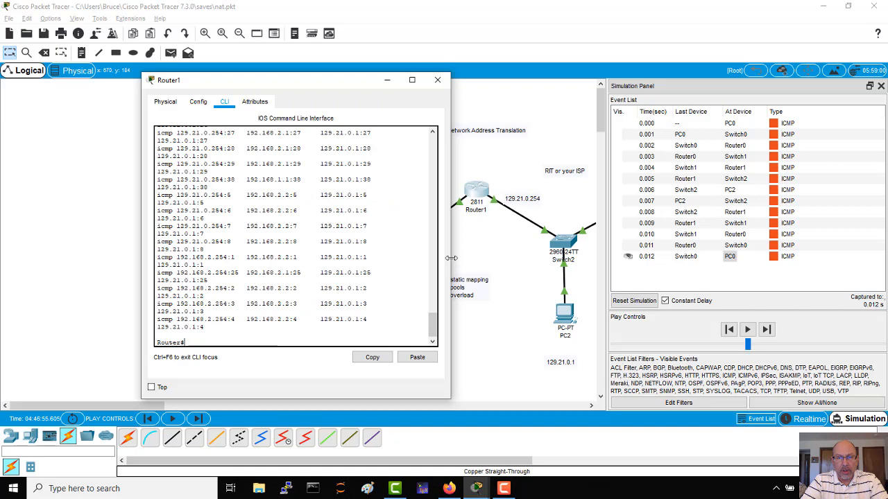
drag(451, 257, 566, 262)
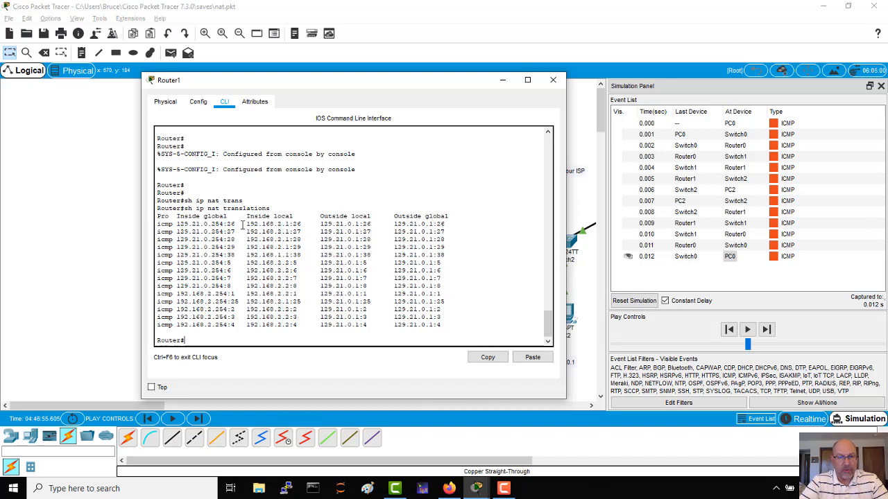
Compare the inside local and inside global addresses and port numbers of the first entry in the NAT translation table.
drag(247, 224, 290, 223)
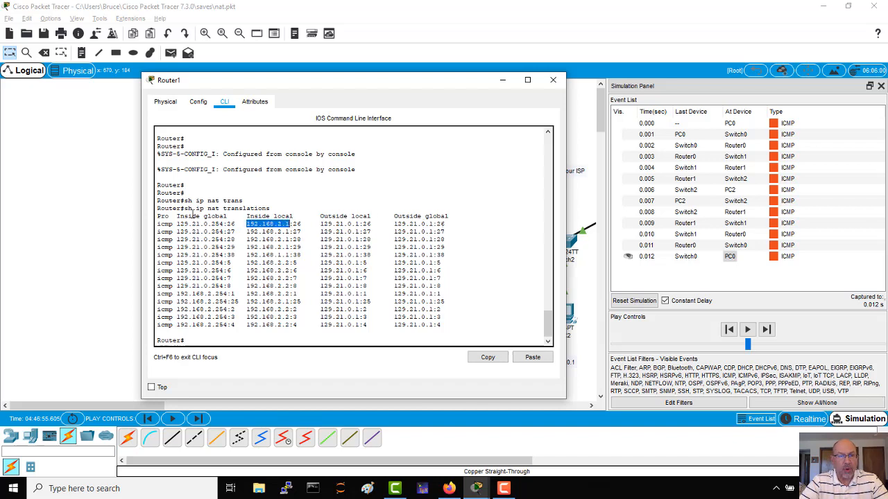
drag(179, 224, 235, 224)
click(341, 365)
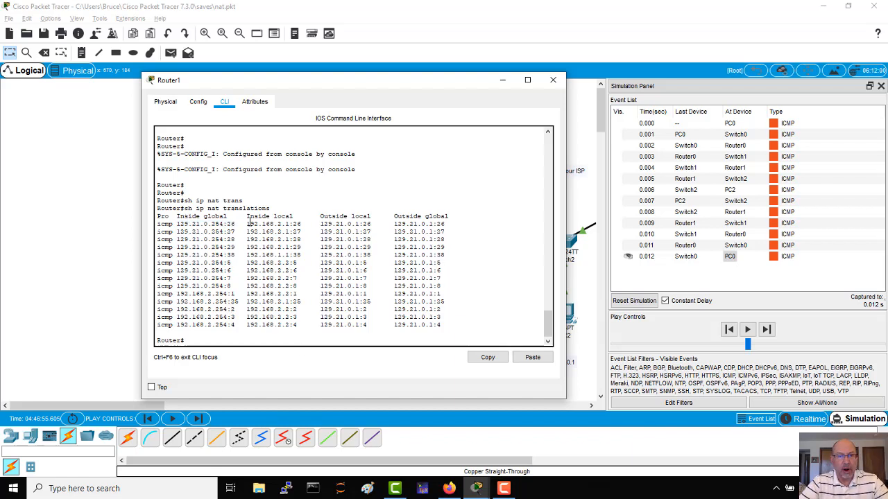
drag(246, 222, 300, 221)
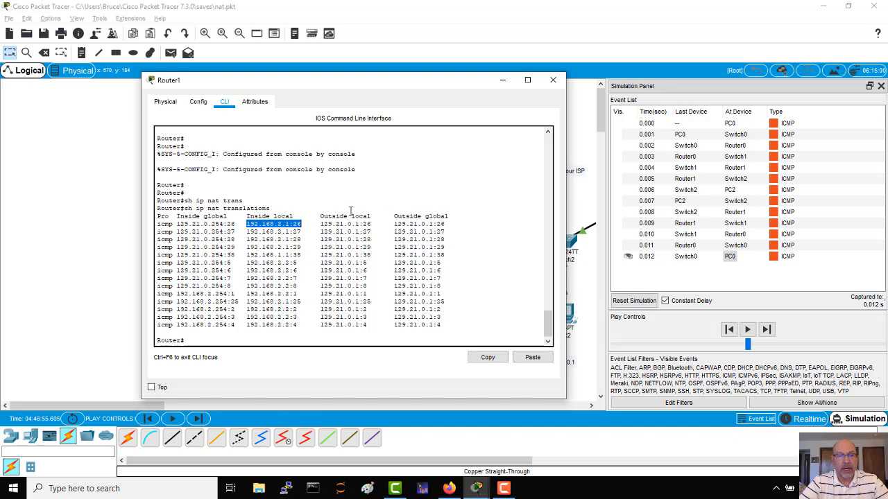
click(236, 224)
drag(236, 224, 176, 223)
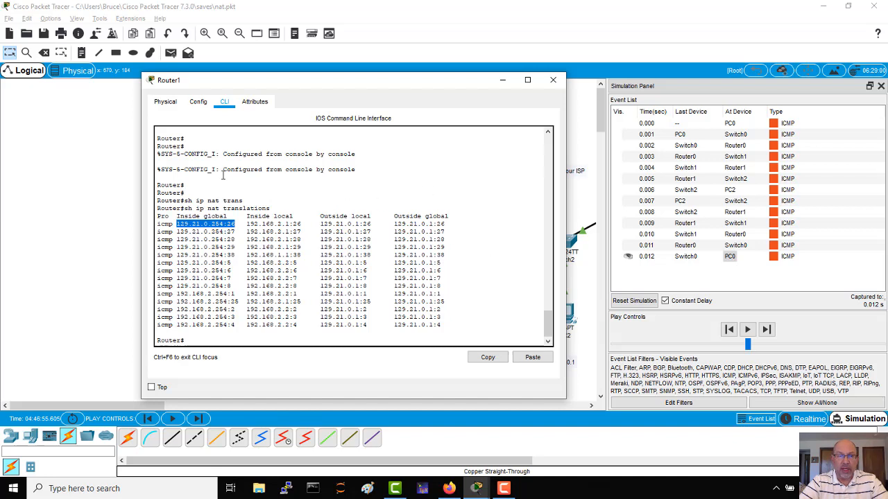
drag(236, 225, 177, 222)
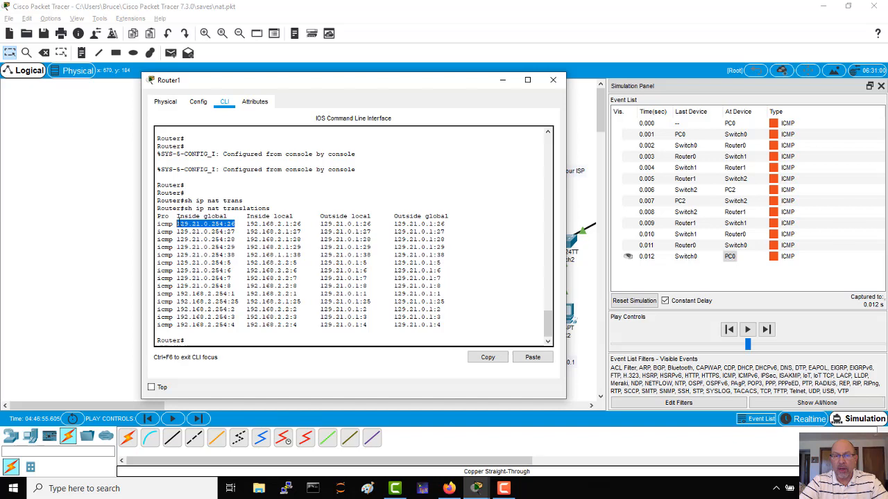
drag(247, 224, 302, 222)
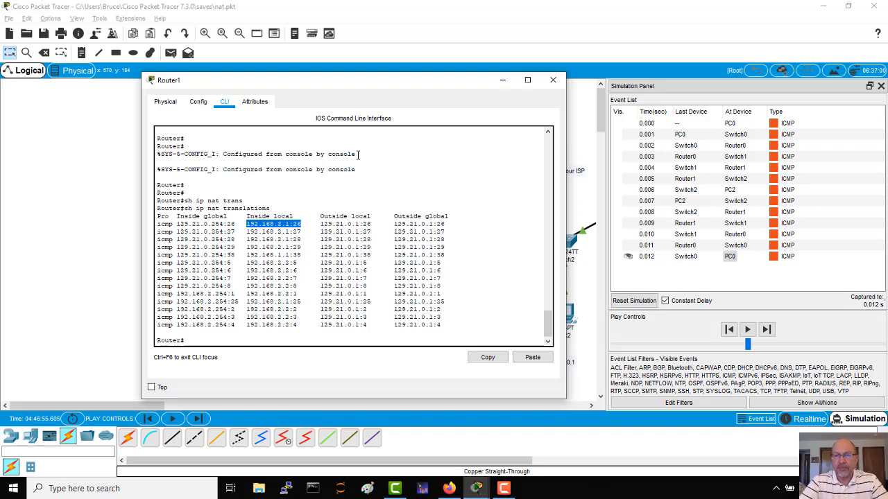
Close Router1's window and return the network to realtime mode.
click(553, 83)
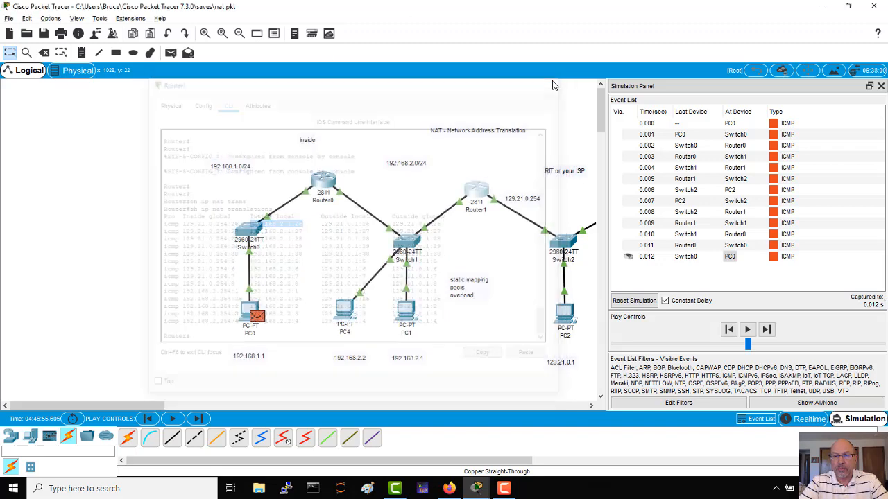
click(819, 420)
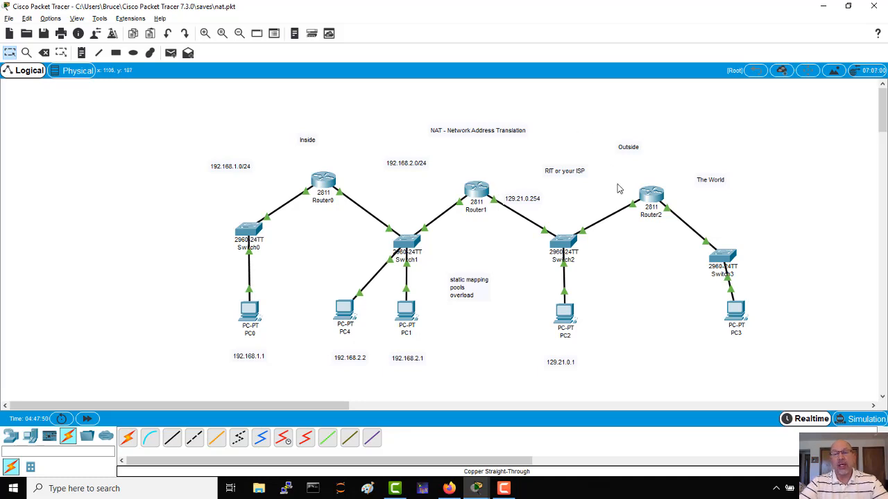
mouse_move(525, 222)
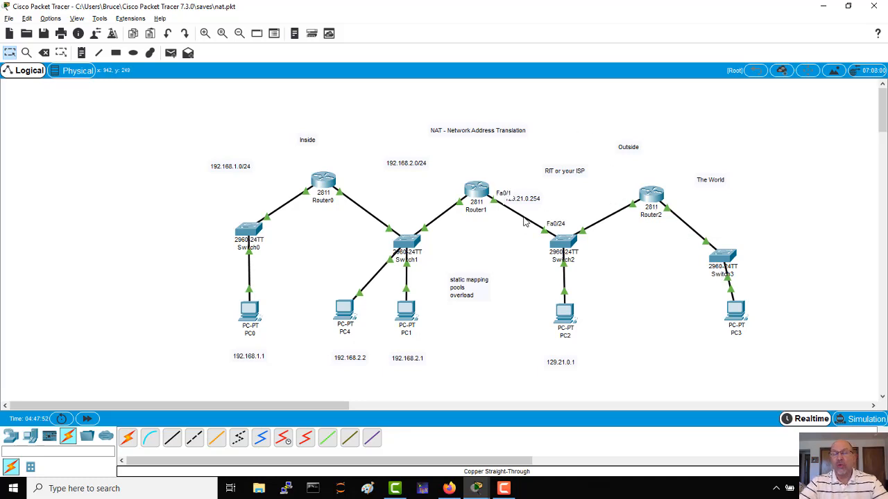